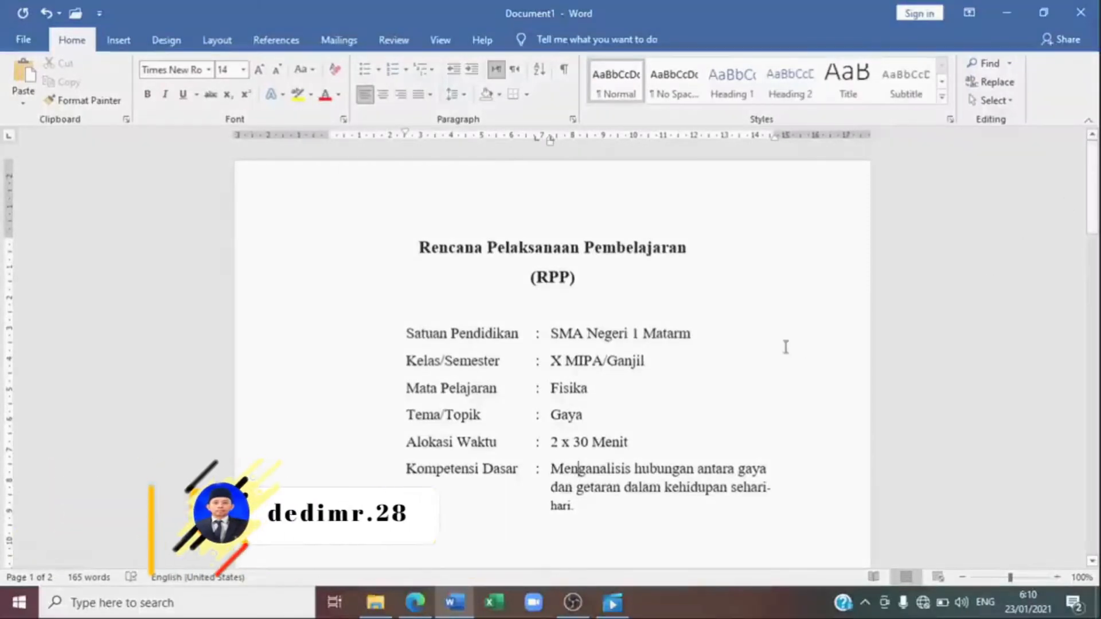
# Examine the title and the colon-aligned identity fields of the sample lesson plan in Document1.
pyautogui.moveTo(583, 522); pyautogui.dragTo(413, 246)
pyautogui.click(401, 251)
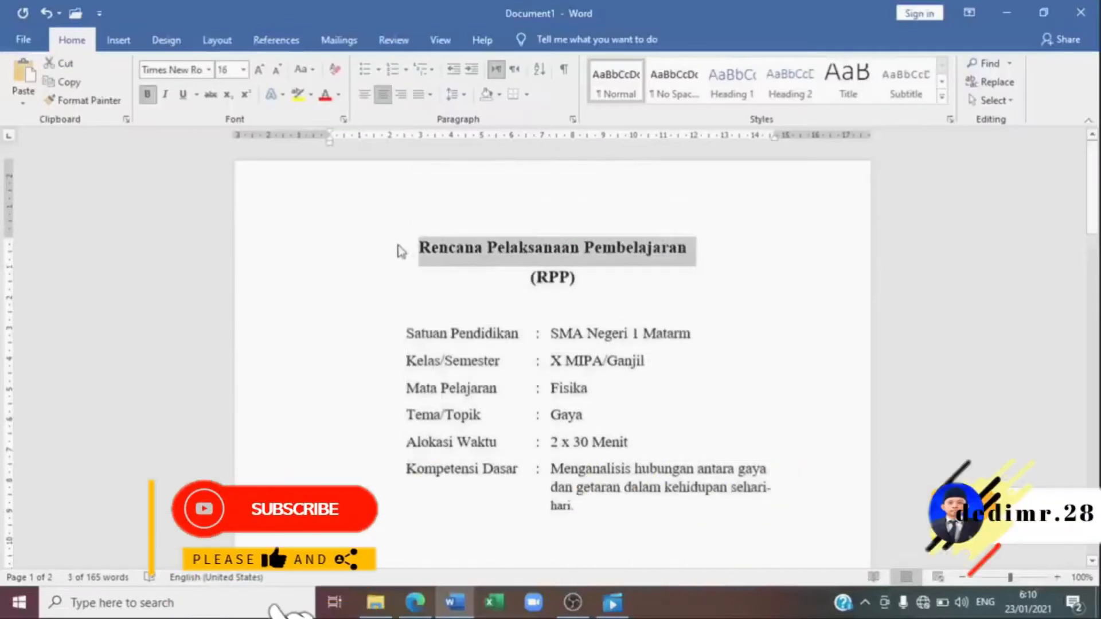
pyautogui.click(419, 248)
pyautogui.moveTo(1092, 190); pyautogui.dragTo(1089, 140)
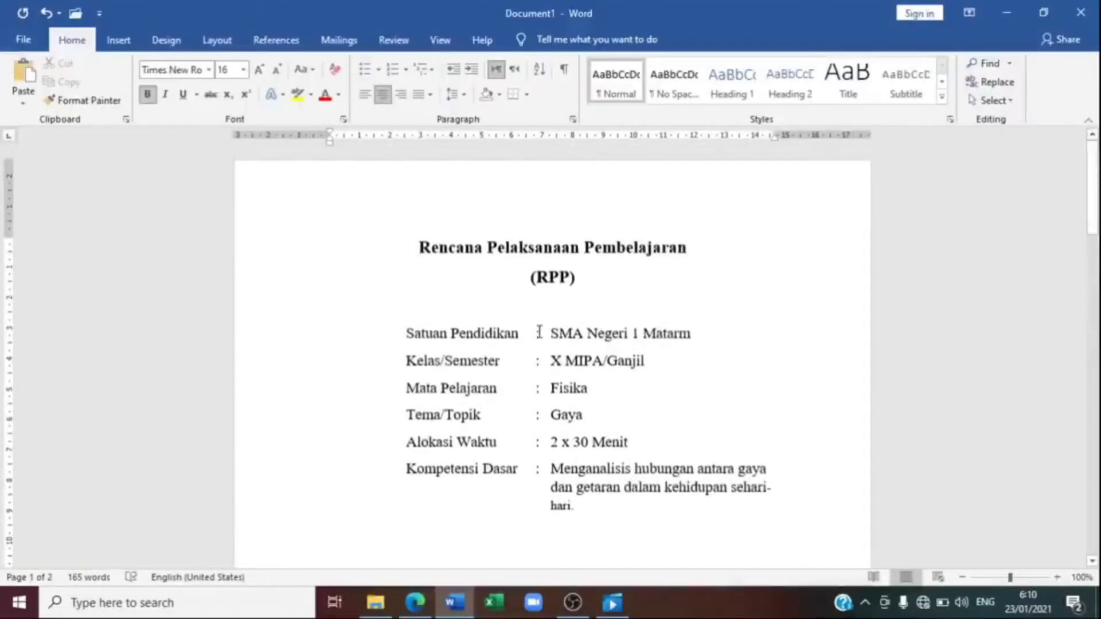
pyautogui.moveTo(538, 333); pyautogui.dragTo(545, 474)
pyautogui.click(528, 537)
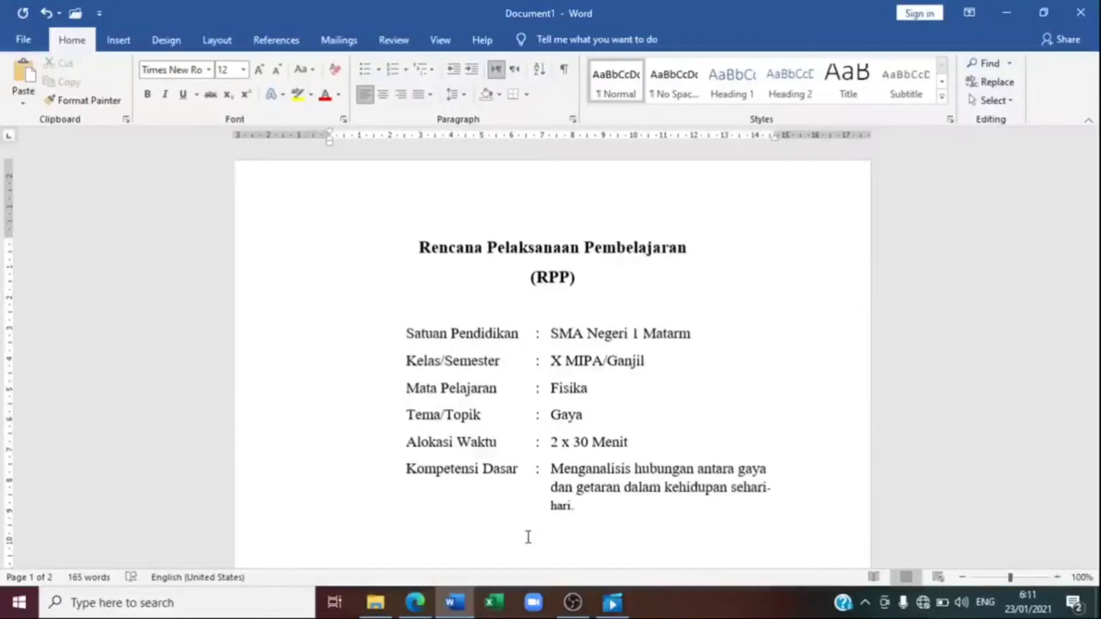
pyautogui.moveTo(408, 241); pyautogui.dragTo(448, 263)
pyautogui.click(636, 518)
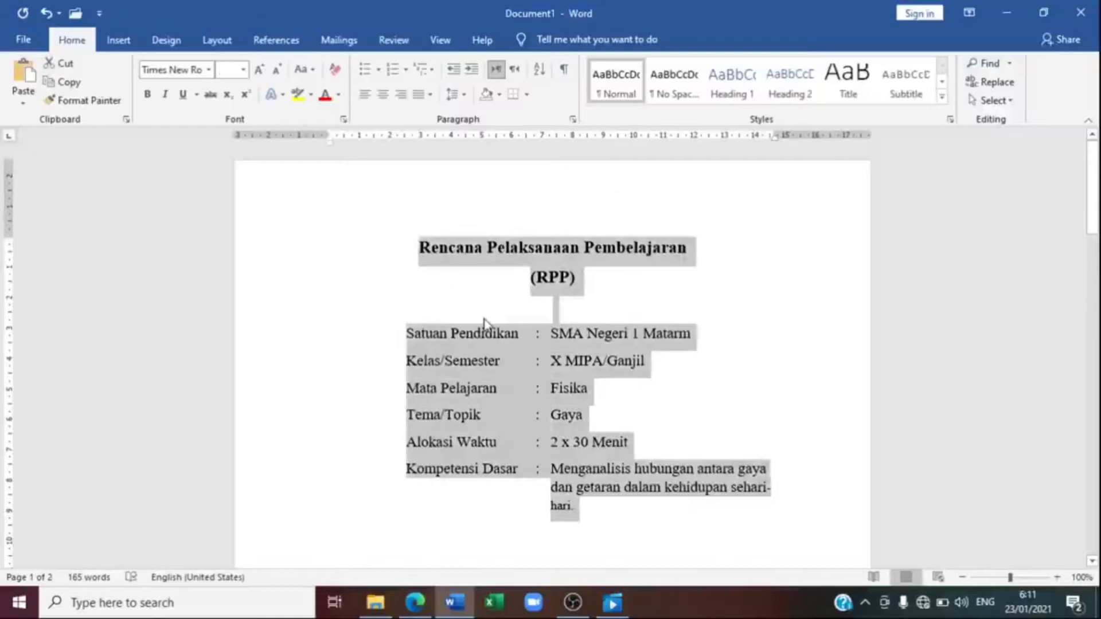
pyautogui.click(668, 317)
pyautogui.moveTo(1094, 198)
pyautogui.mouseDown()
pyautogui.moveTo(1096, 509)
pyautogui.moveTo(1095, 183)
pyautogui.mouseUp()
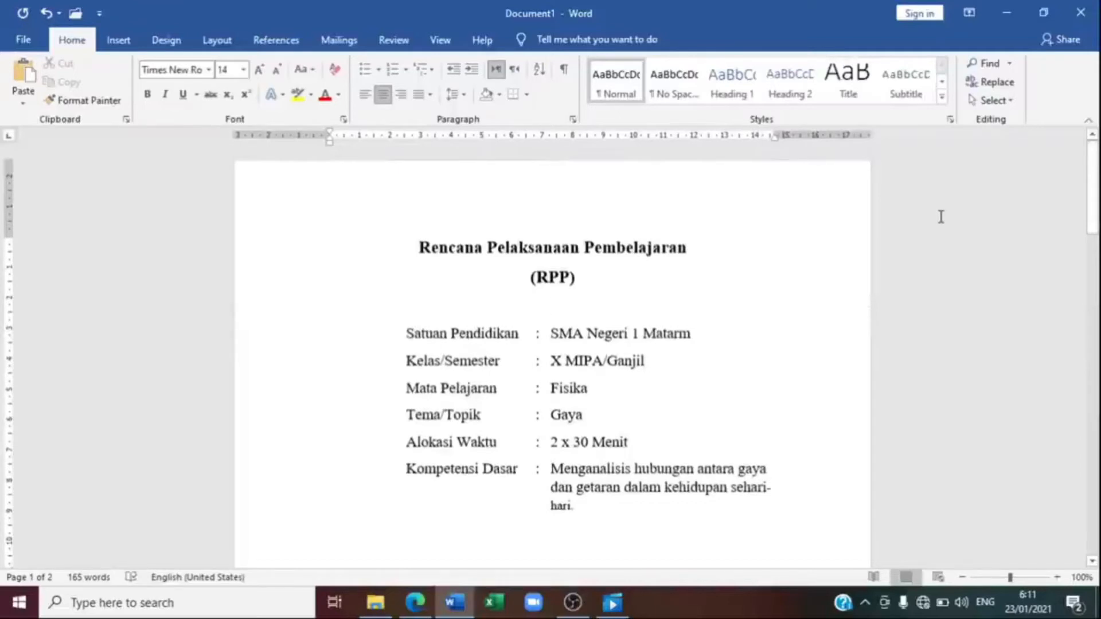
# Create a new blank document and toggle the ruler off and back on.
pyautogui.hotkey('ctrl', 'n')
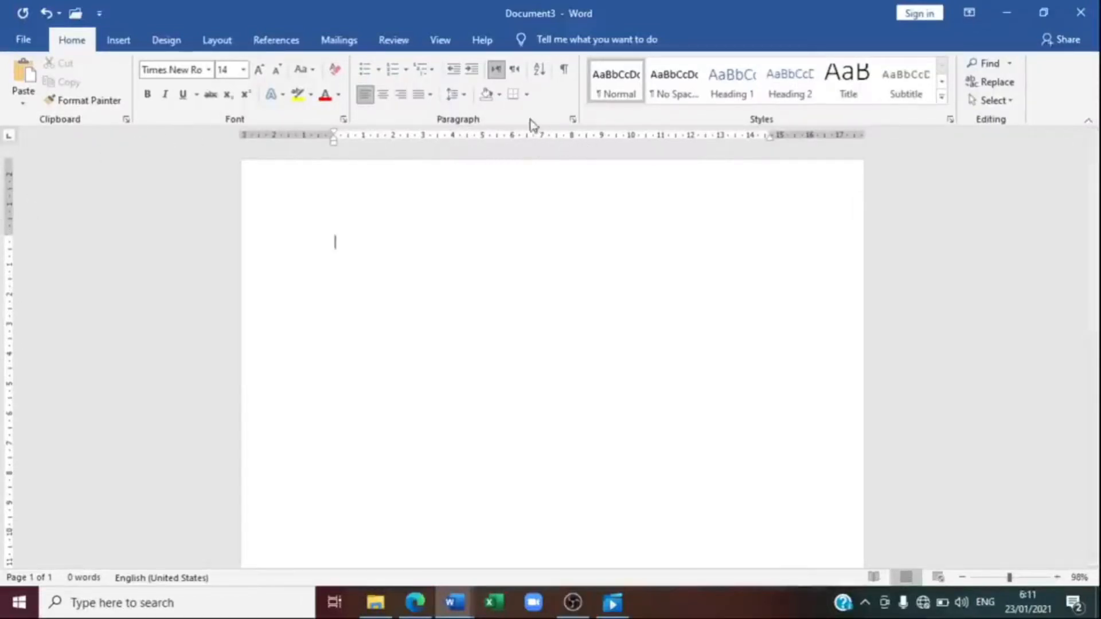
pyautogui.click(442, 40)
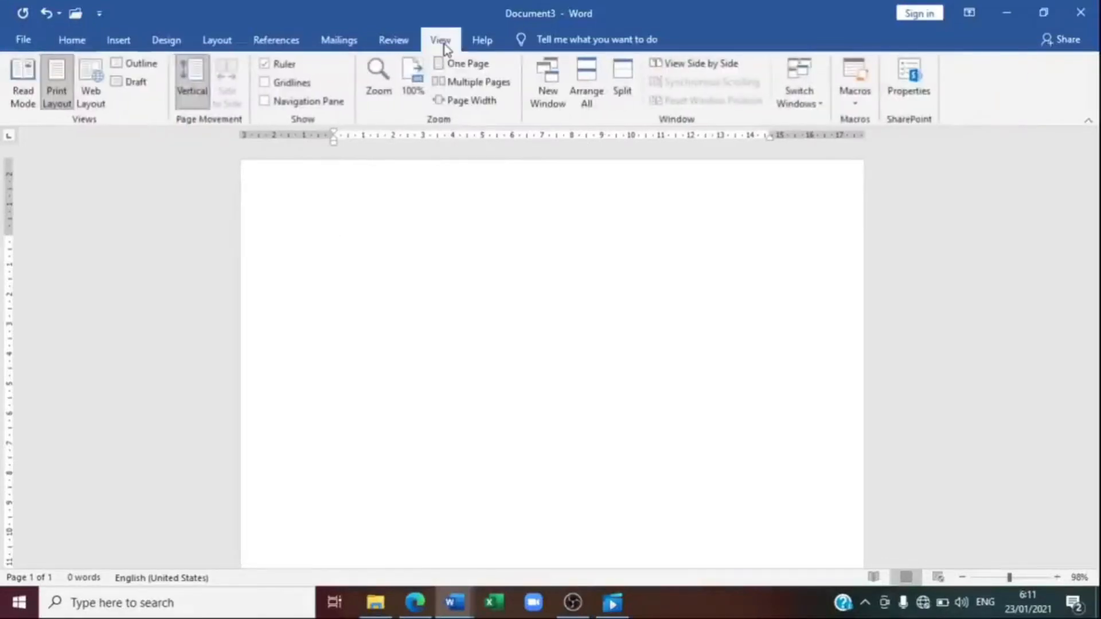
pyautogui.click(265, 65)
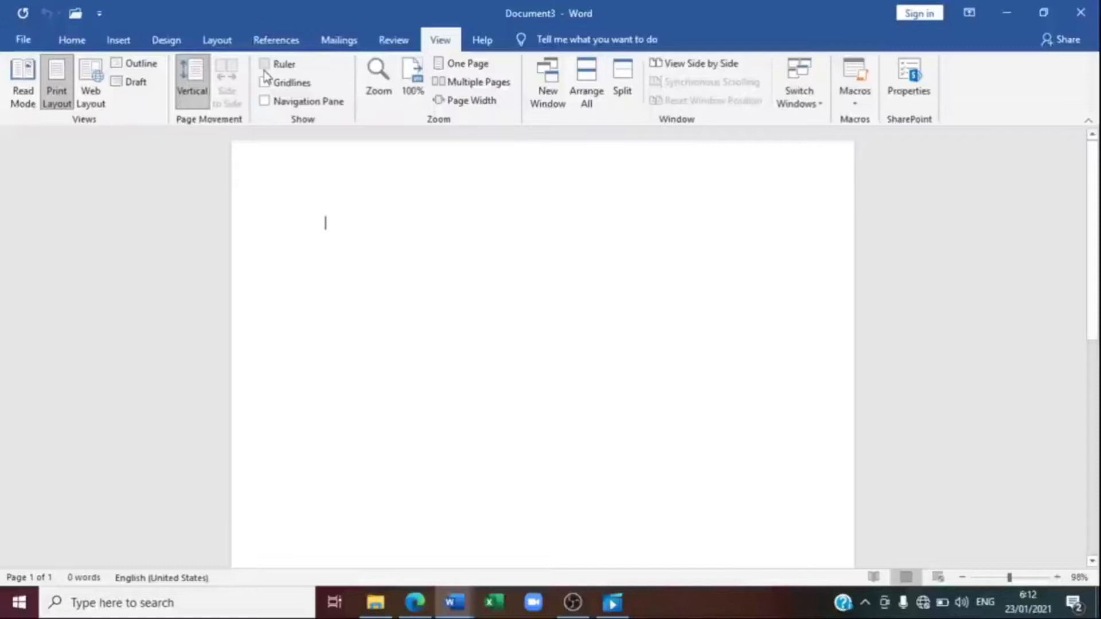
pyautogui.click(264, 71)
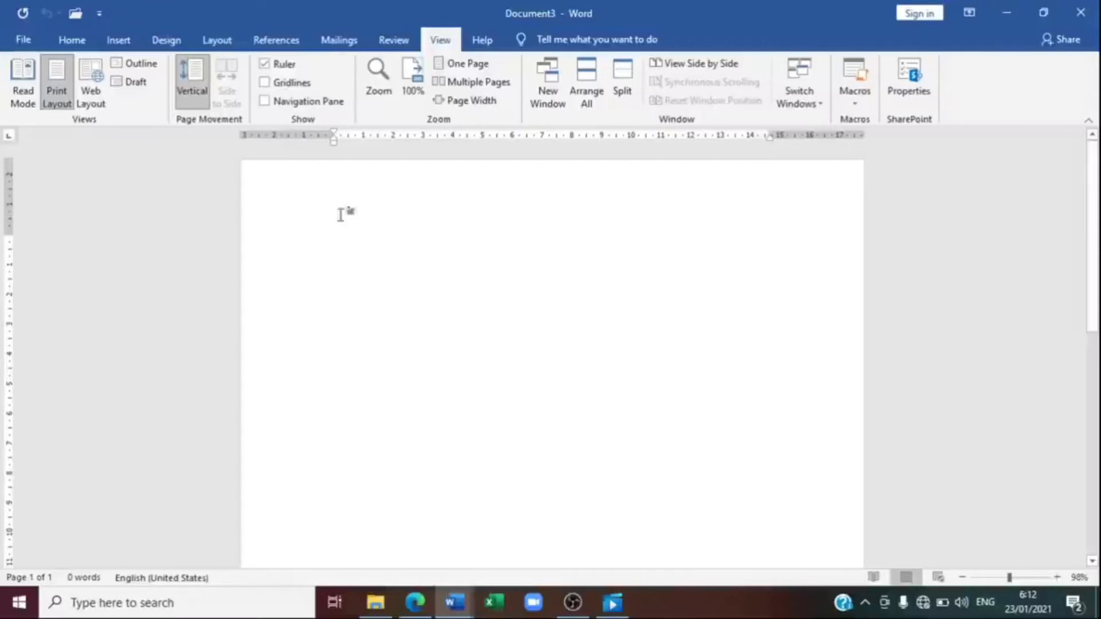
# Center the first paragraph of the blank document and set its font to Times New Roman, size 14.
pyautogui.click(70, 42)
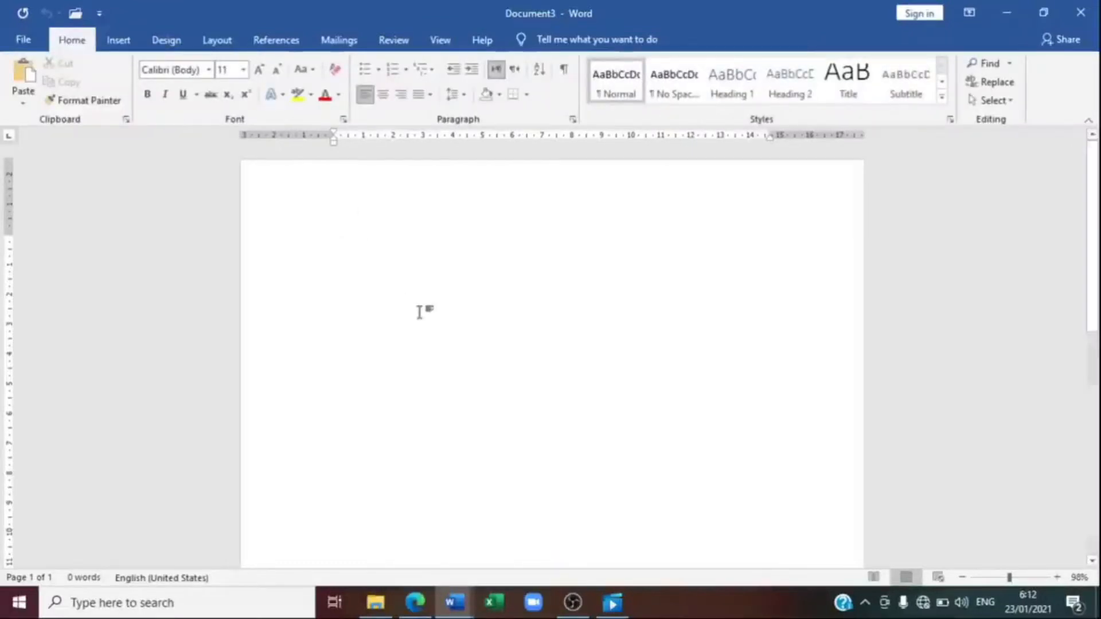
pyautogui.click(385, 96)
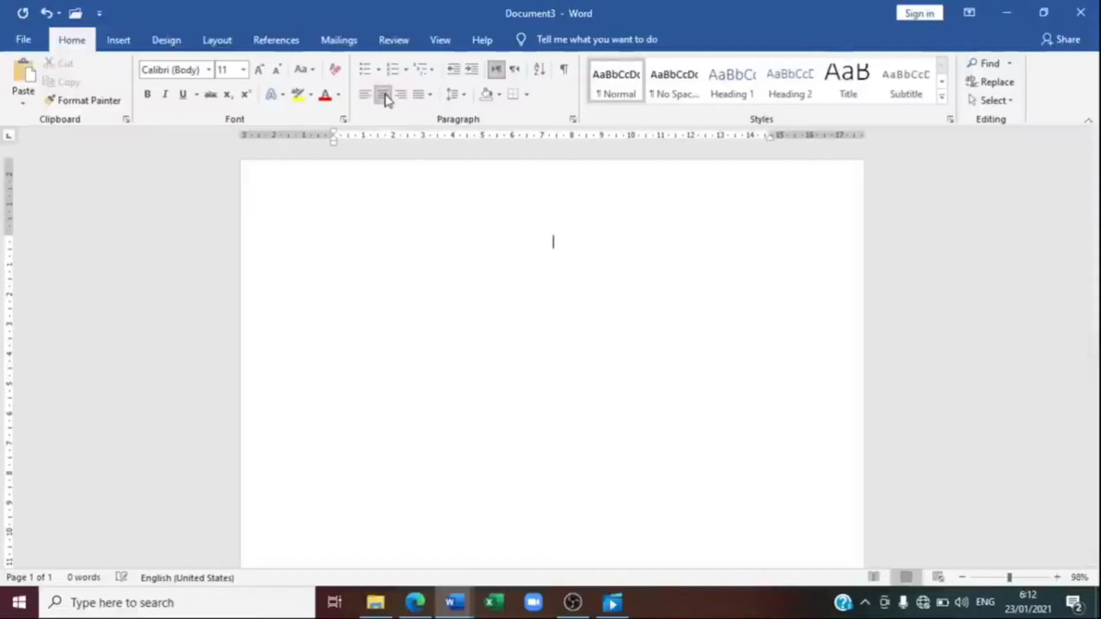
pyautogui.click(209, 70)
pyautogui.click(199, 149)
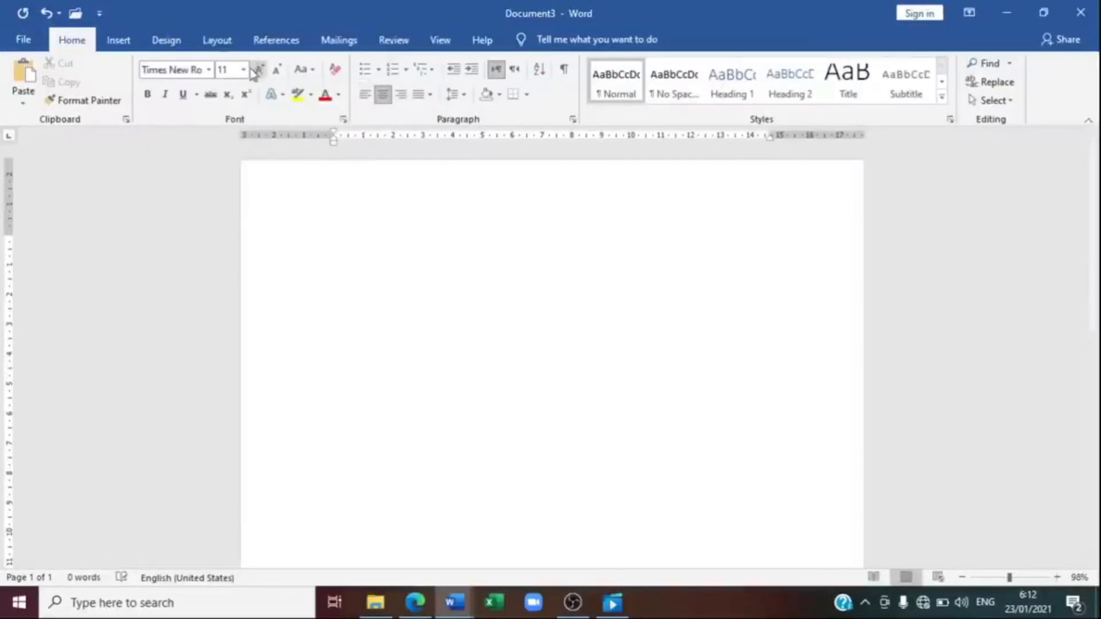
pyautogui.click(259, 70)
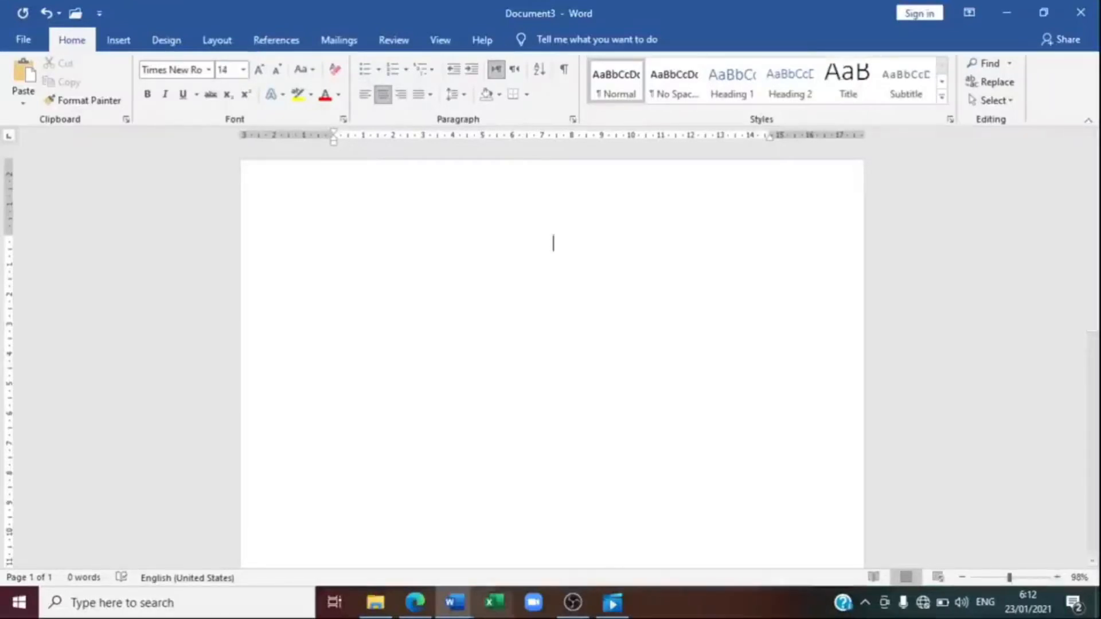
# Enter "Rencana Pelaksanaan Pembelajaran" as the title line of the new document.
pyautogui.click(455, 602)
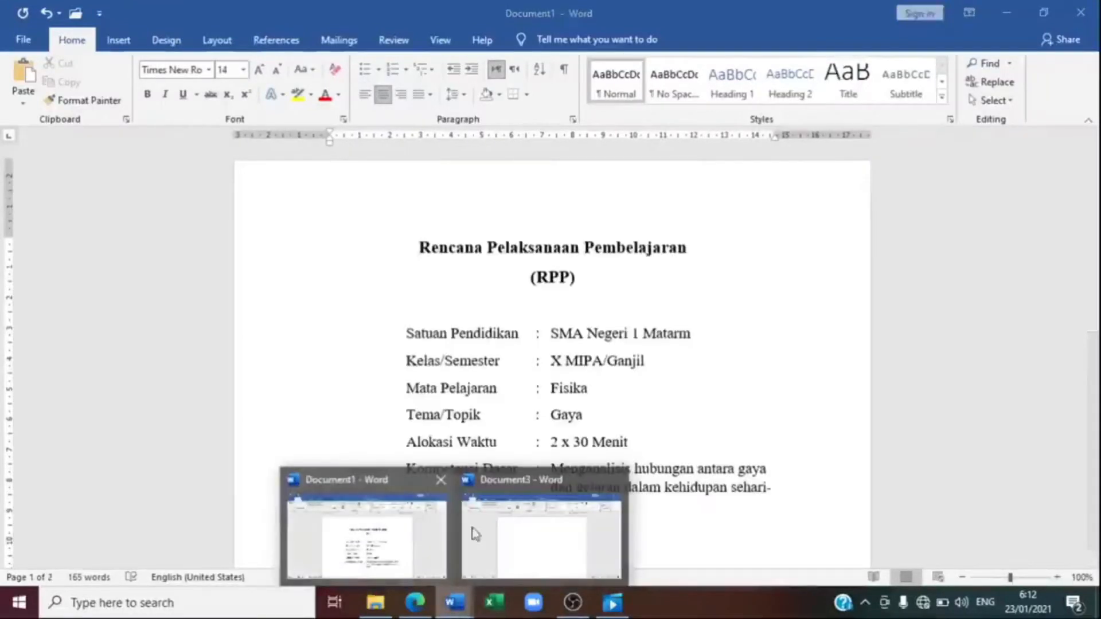
pyautogui.click(576, 281)
pyautogui.write('Rencana')
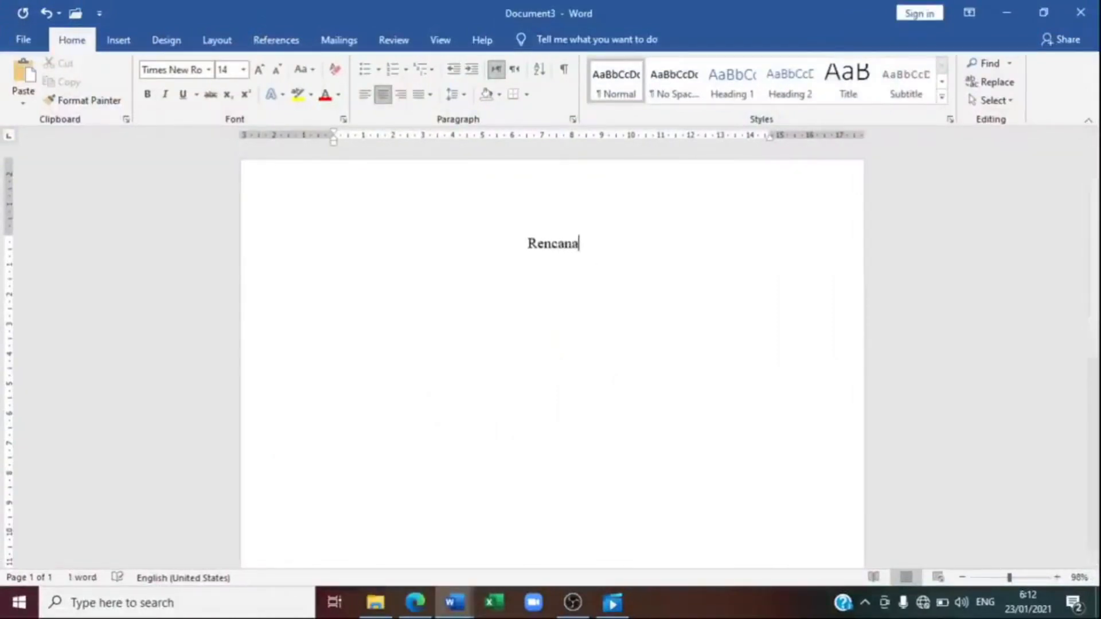
pyautogui.write(' Pelaksa')
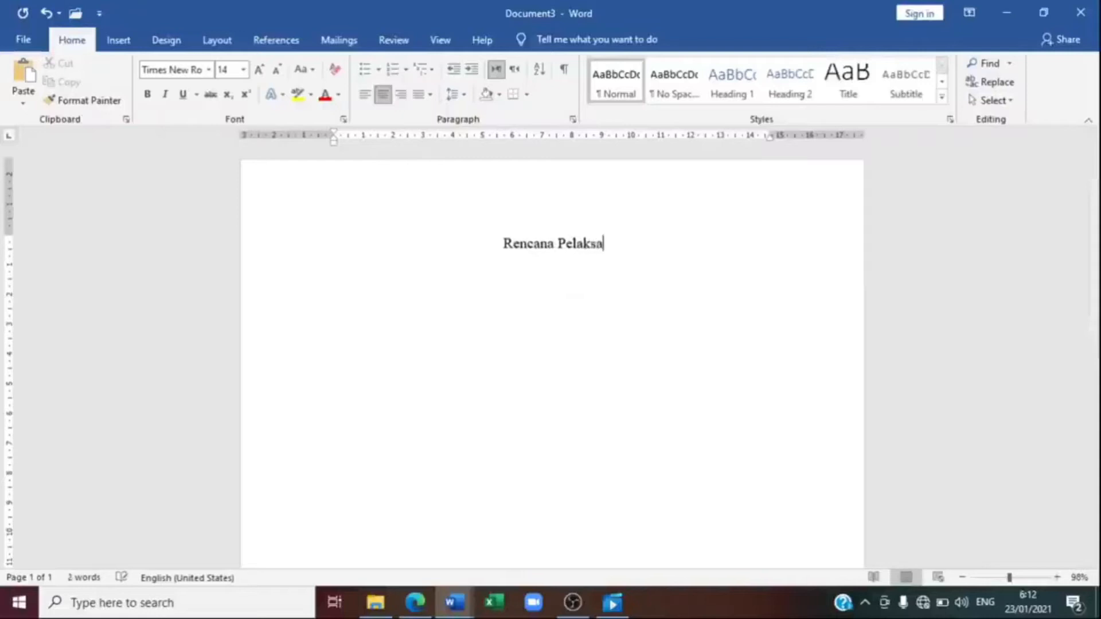
pyautogui.write('naan P')
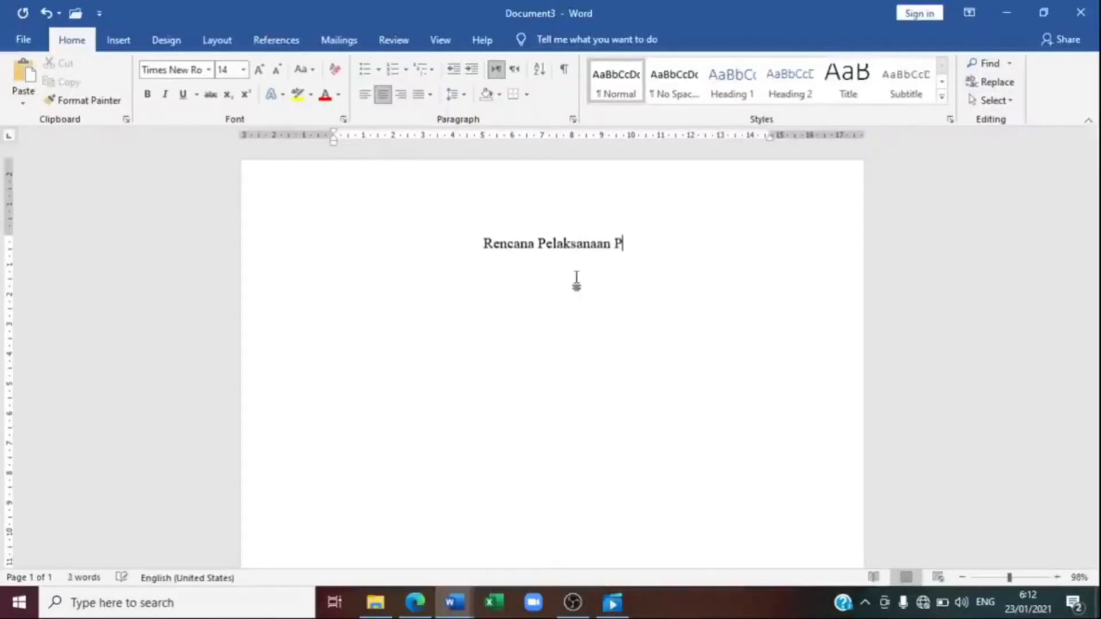
pyautogui.write('embelajaran')
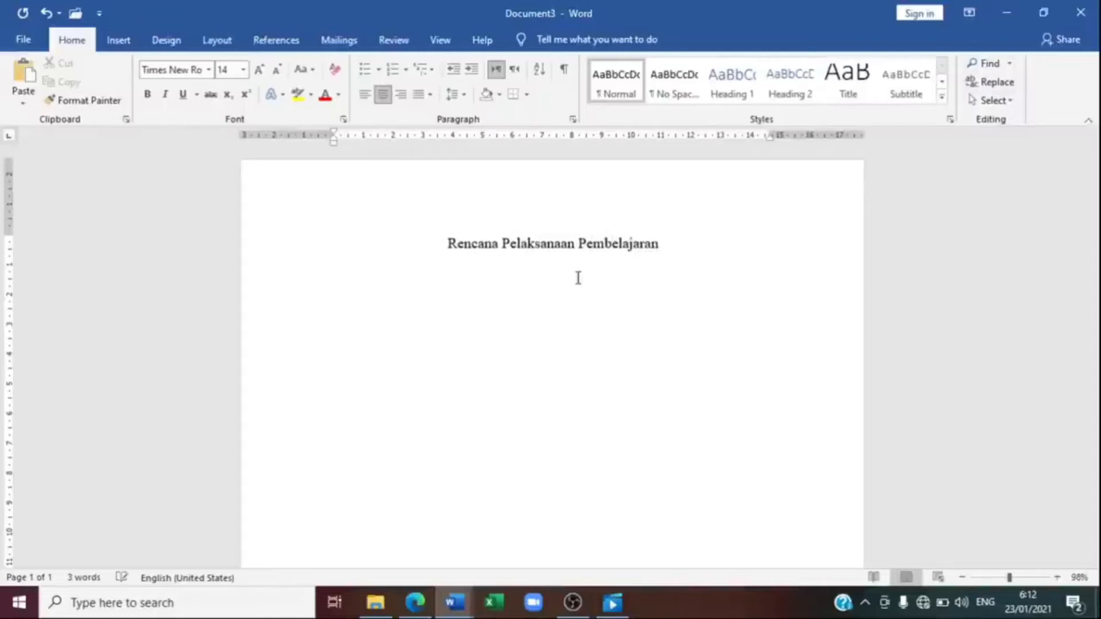
# Add "(RPP)" as a second title line below "Rencana Pelaksanaan Pembelajaran".
pyautogui.write('R')
pyautogui.write('PO)')
pyautogui.press('BackSpace')
pyautogui.press('BackSpace')
pyautogui.write('p')
pyautogui.press('BackSpace')
pyautogui.write('P)')
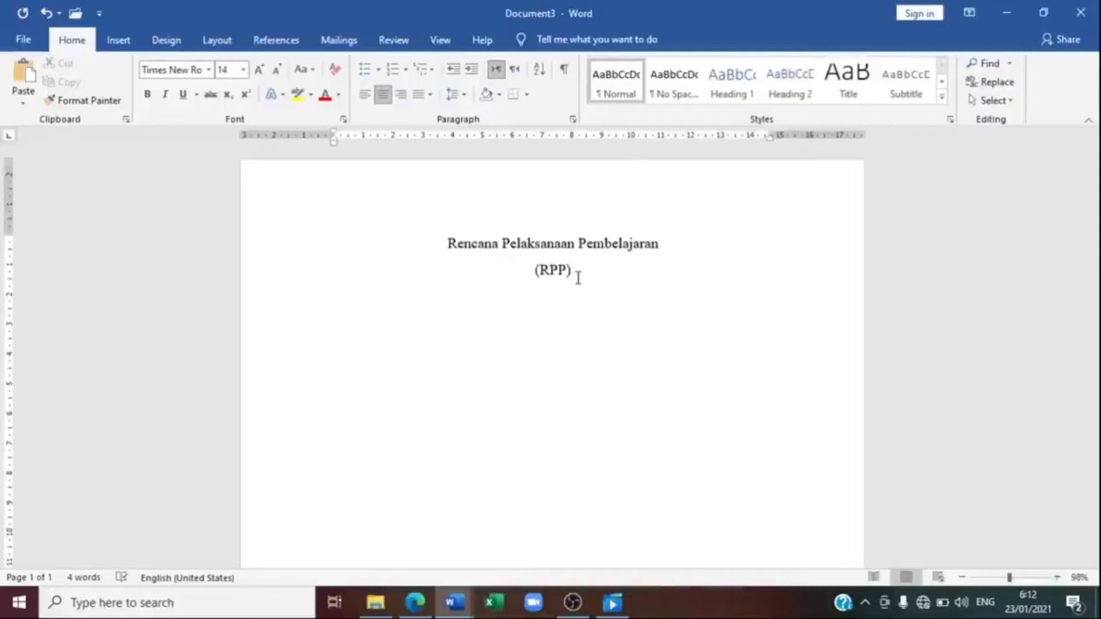
# Leave an empty line below the title and left-align the new paragraph.
pyautogui.press('Return')
pyautogui.press('Return')
pyautogui.click(368, 101)
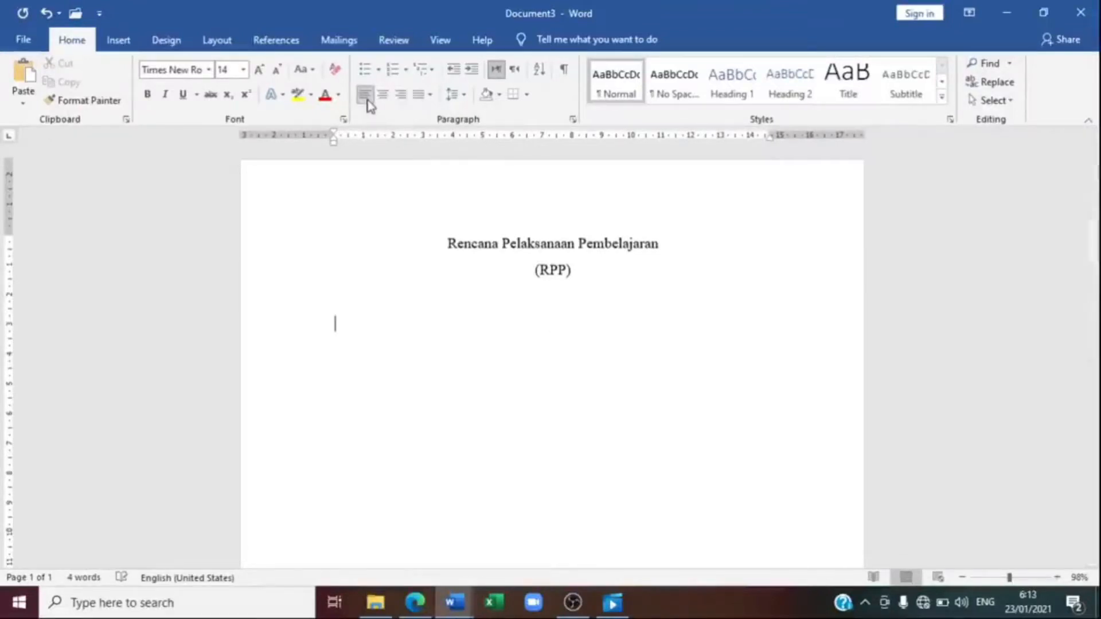
# Switch to Document1 and examine its identity field labels from Satuan Pendidikan to Kompetensi Dasar.
pyautogui.moveTo(455, 602)
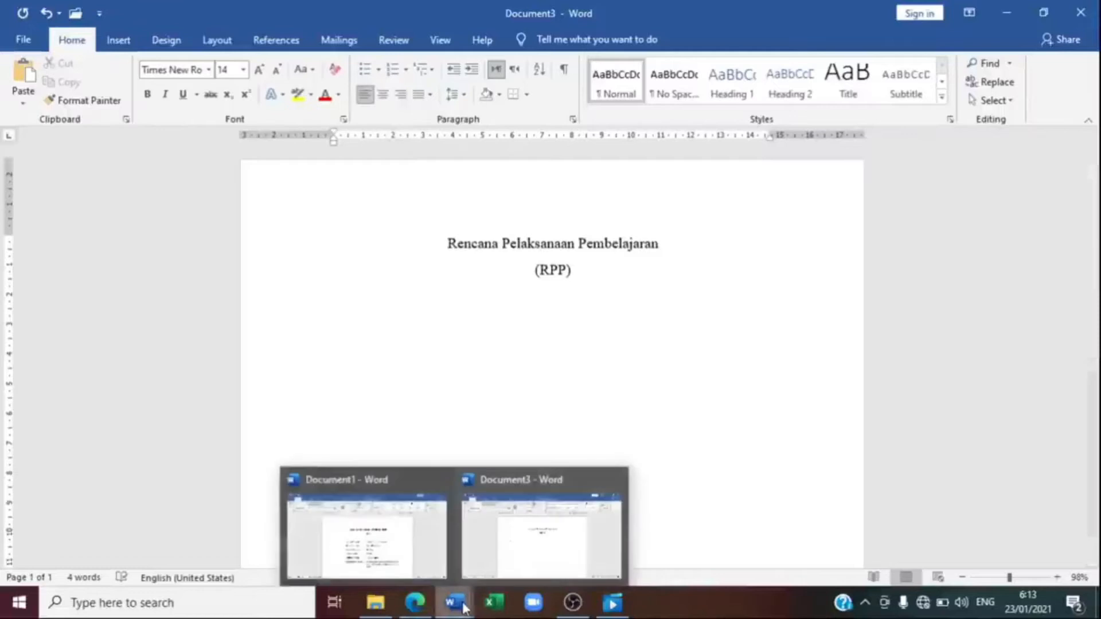
pyautogui.click(409, 539)
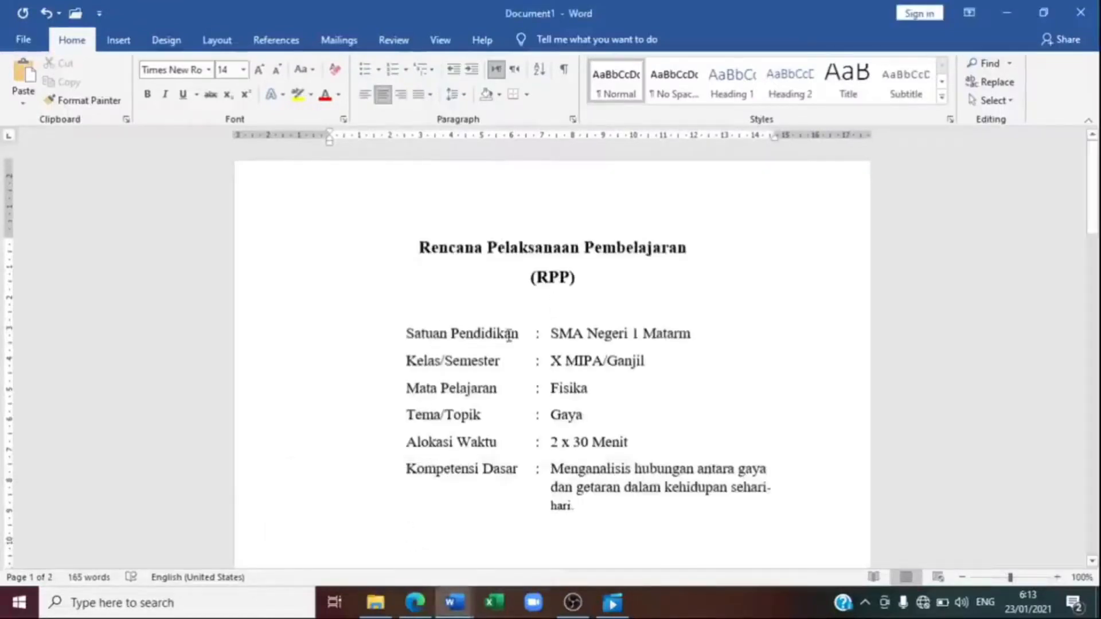
pyautogui.moveTo(516, 469); pyautogui.dragTo(458, 441)
pyautogui.click(458, 441)
pyautogui.moveTo(406, 333); pyautogui.dragTo(457, 324)
pyautogui.moveTo(418, 362); pyautogui.dragTo(445, 365)
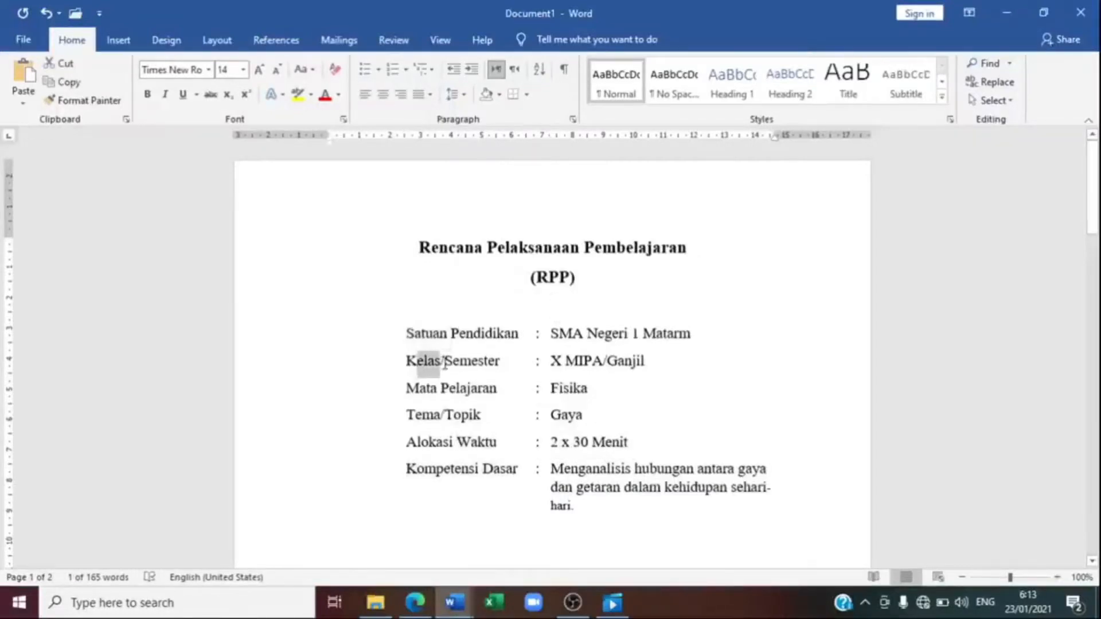
pyautogui.click(526, 351)
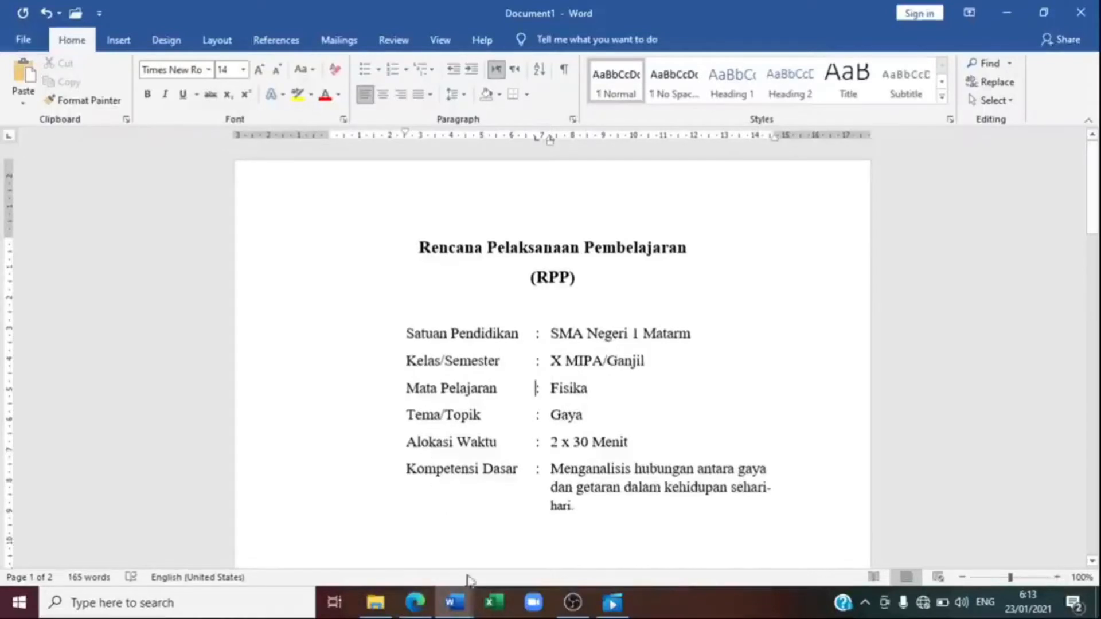
# Switch back to Document3 and enter the labels "Satuan Pendidikan" and "Kelas/Semester" on separate lines below the title.
pyautogui.moveTo(462, 605)
pyautogui.click(490, 565)
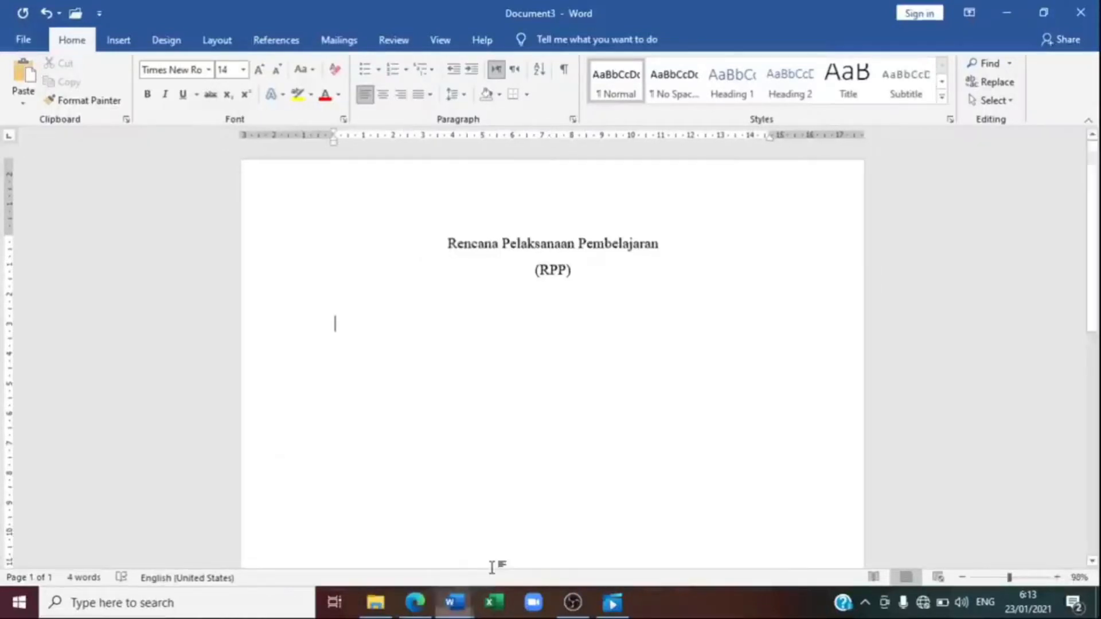
pyautogui.write('Sa')
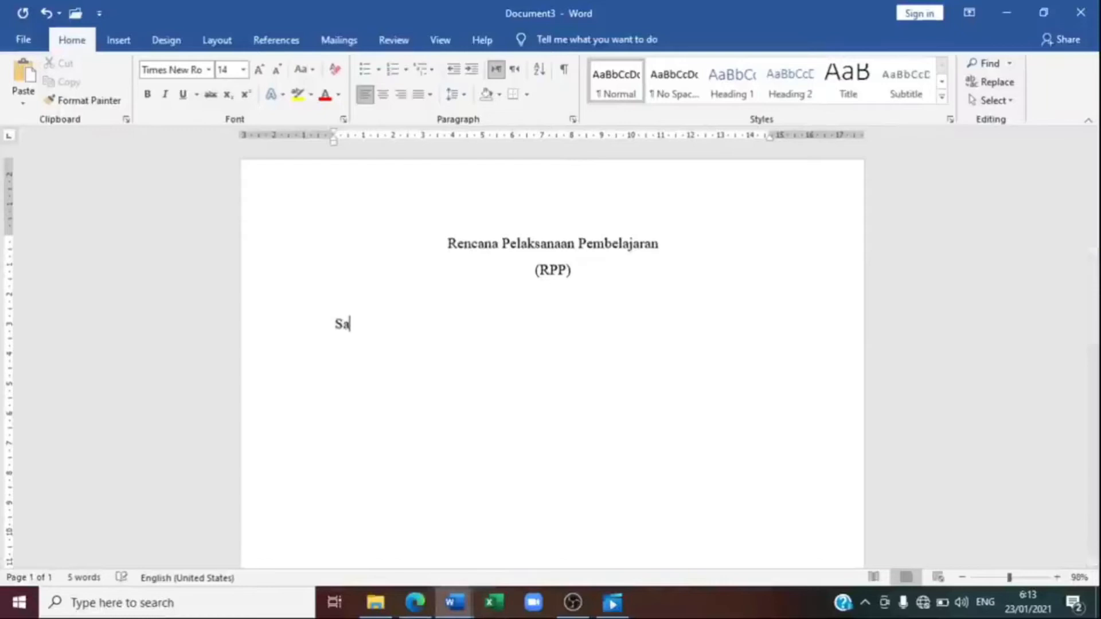
pyautogui.write('tuan P')
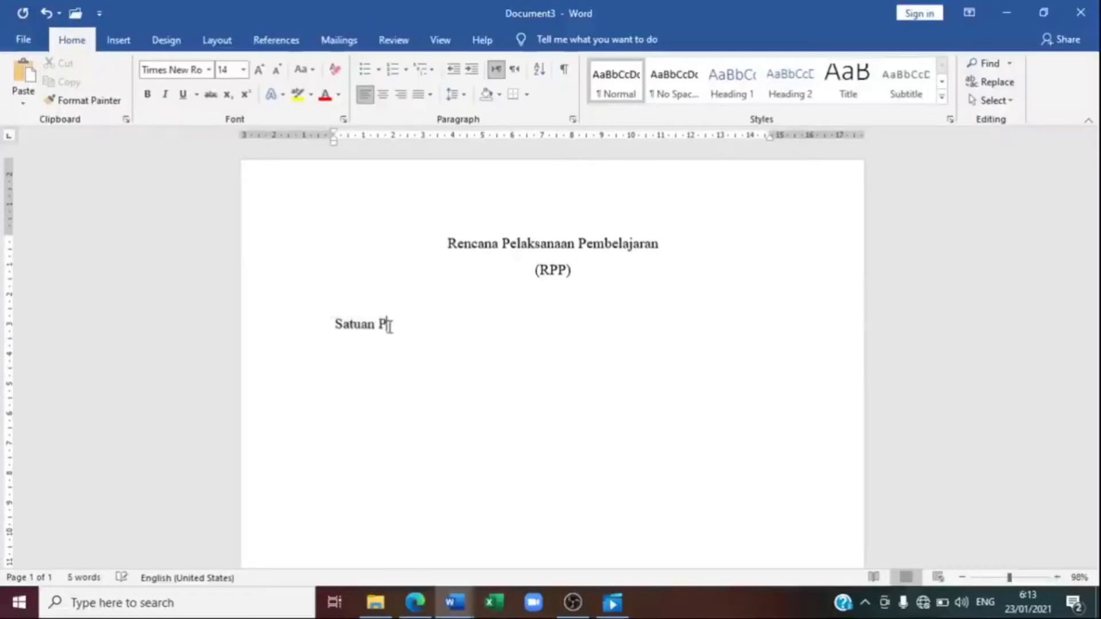
pyautogui.write('endidikan')
pyautogui.press('Return')
pyautogui.write('Ke')
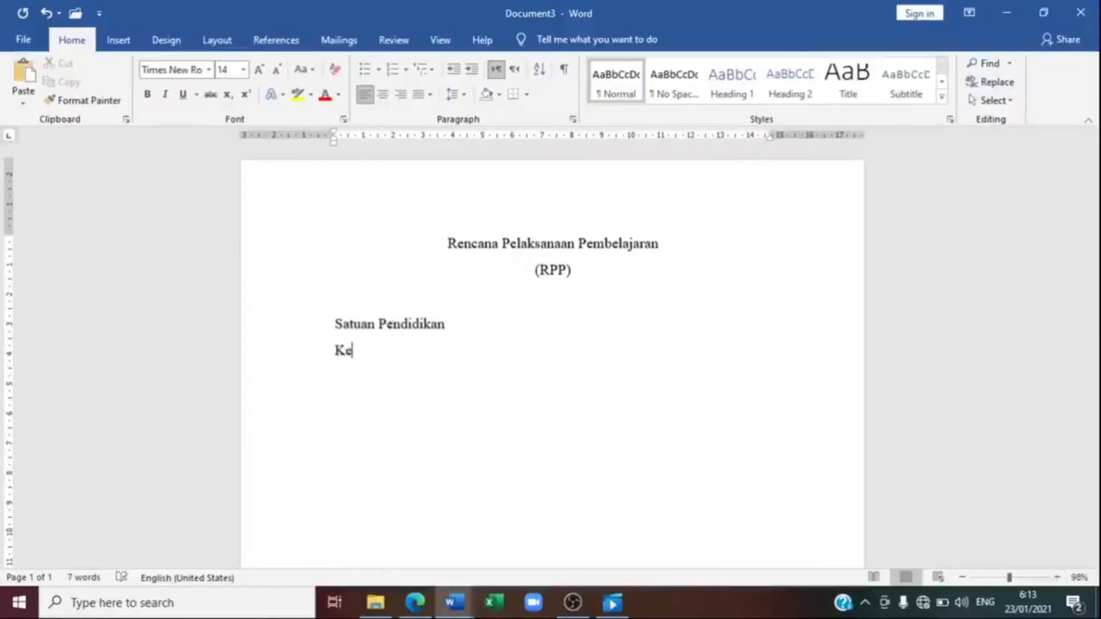
pyautogui.write('las/Semes')
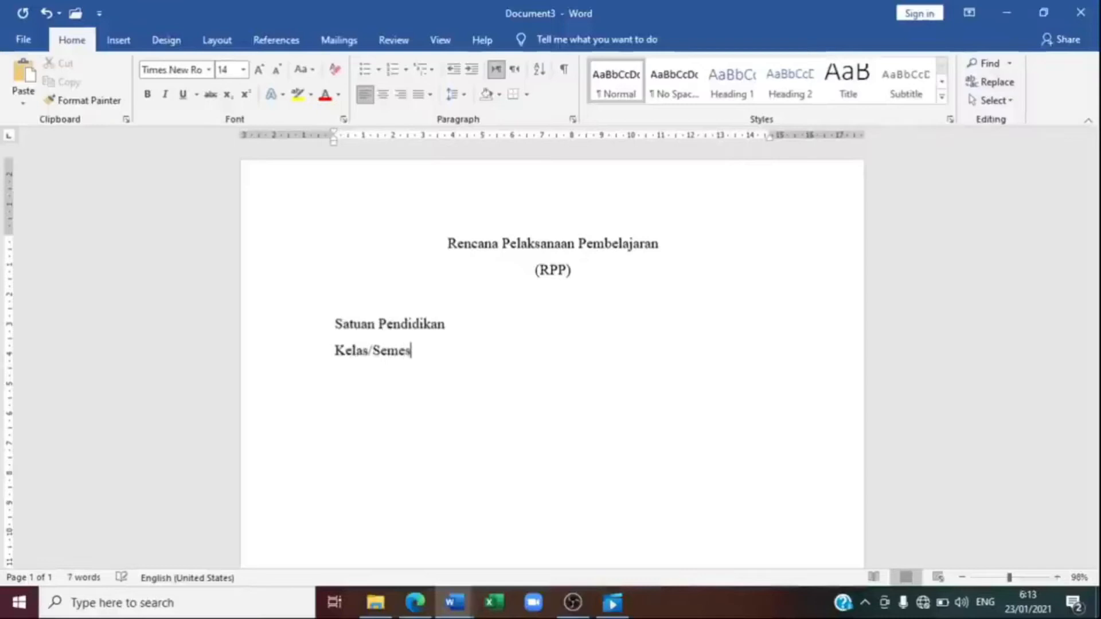
pyautogui.write('ter')
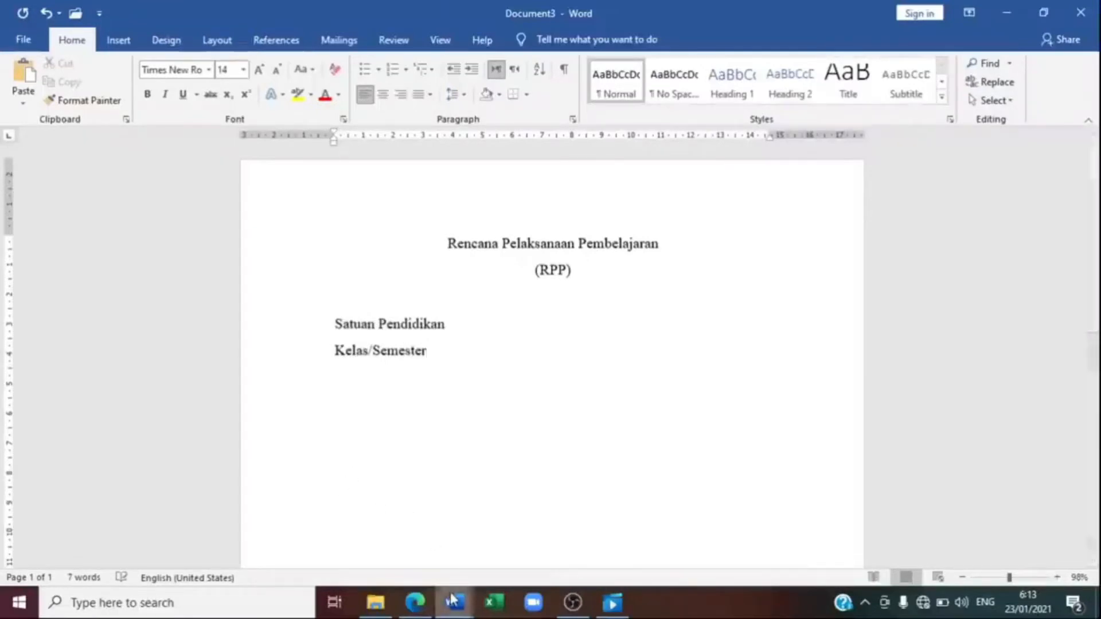
# Add the labels "Mata Pelajaran" and "Tema/Topik" on separate lines below "Kelas/Semester".
pyautogui.moveTo(454, 602)
pyautogui.moveTo(448, 515)
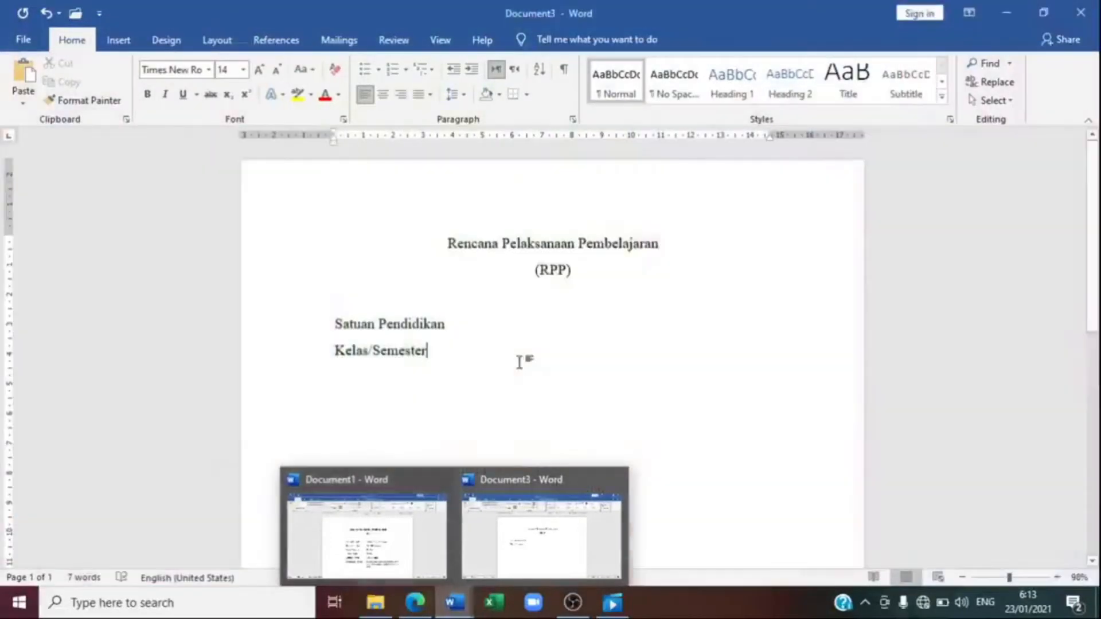
pyautogui.write('Mata ')
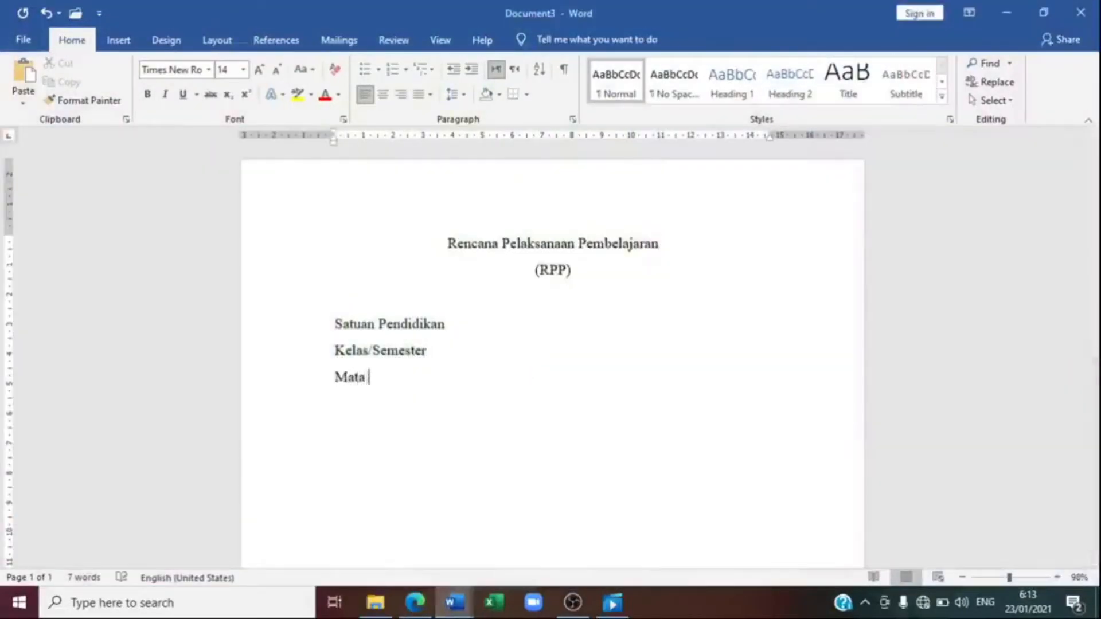
pyautogui.write('Pelajaran')
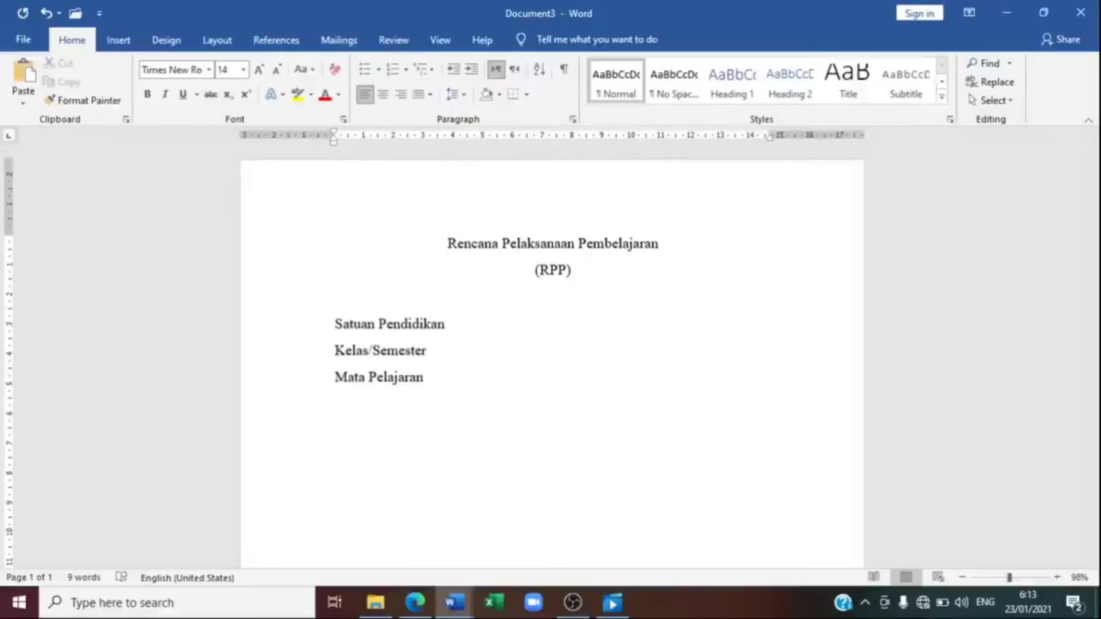
pyautogui.press('Return')
pyautogui.write('Tema')
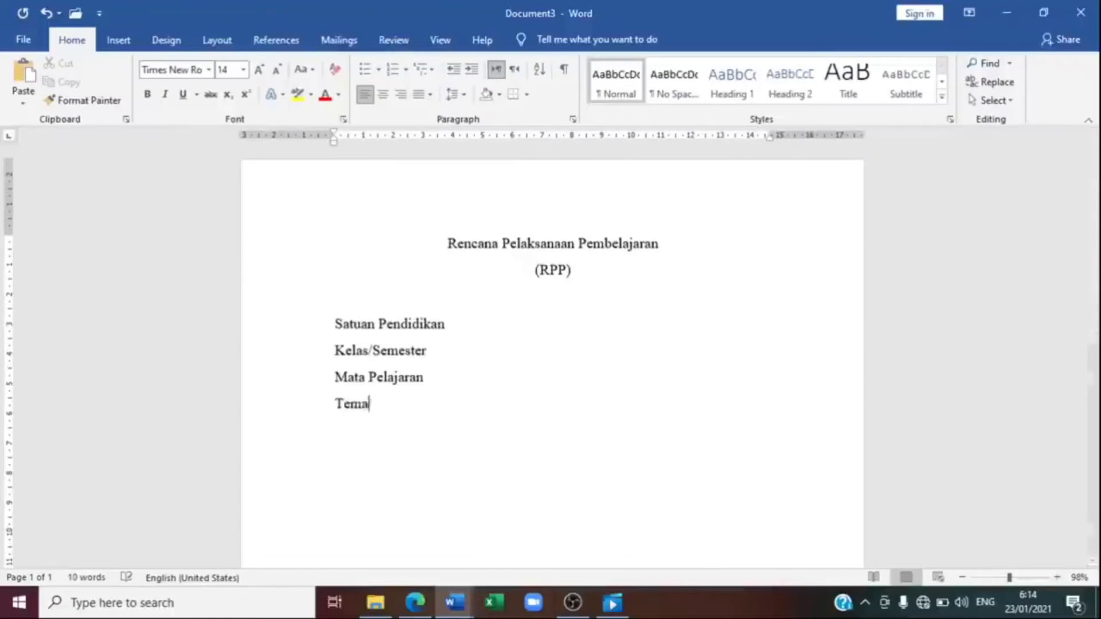
pyautogui.write('/Topik')
pyautogui.moveTo(449, 591)
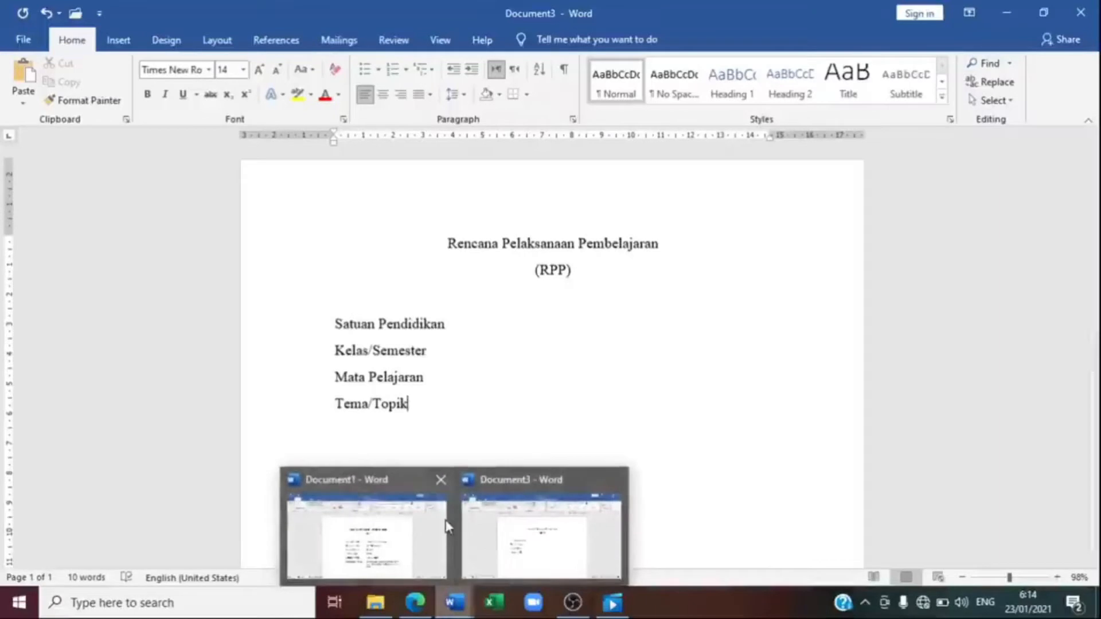
# Add the labels "Alokasi Waktu" and "Komptensi Dasar" on separate lines below "Tema/Topik" and check the list against Document1.
pyautogui.moveTo(449, 527)
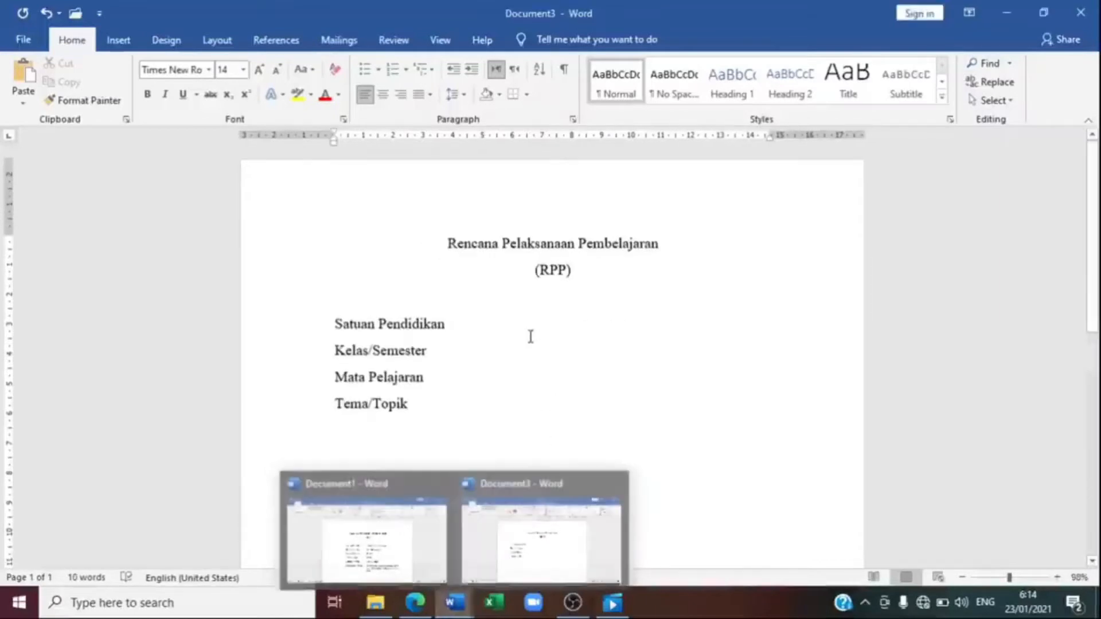
pyautogui.write('Alok')
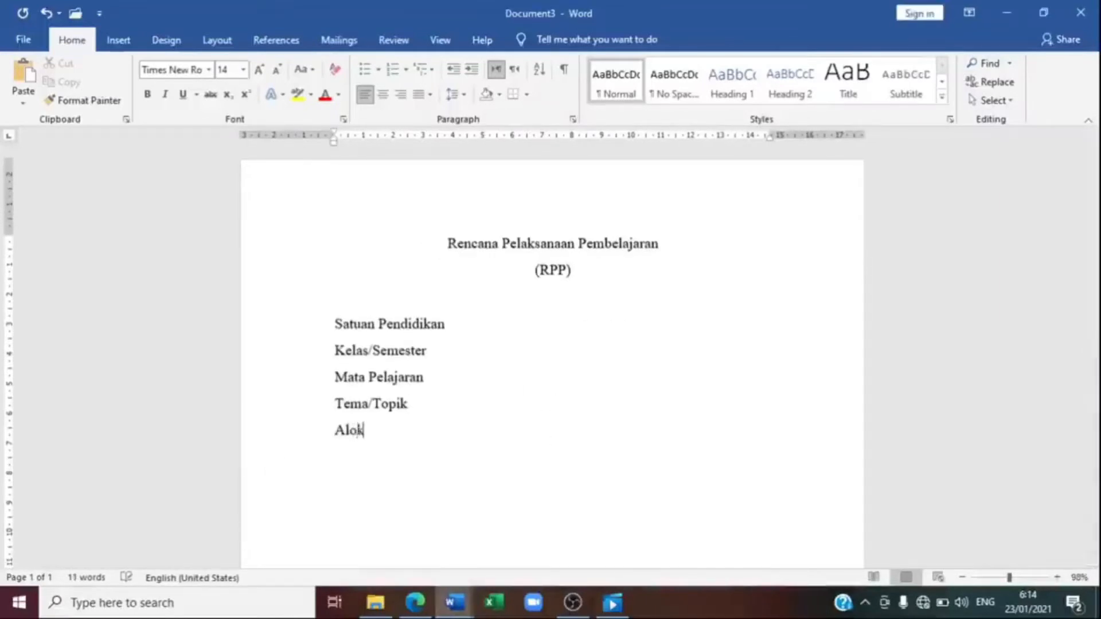
pyautogui.write('asi Waktu')
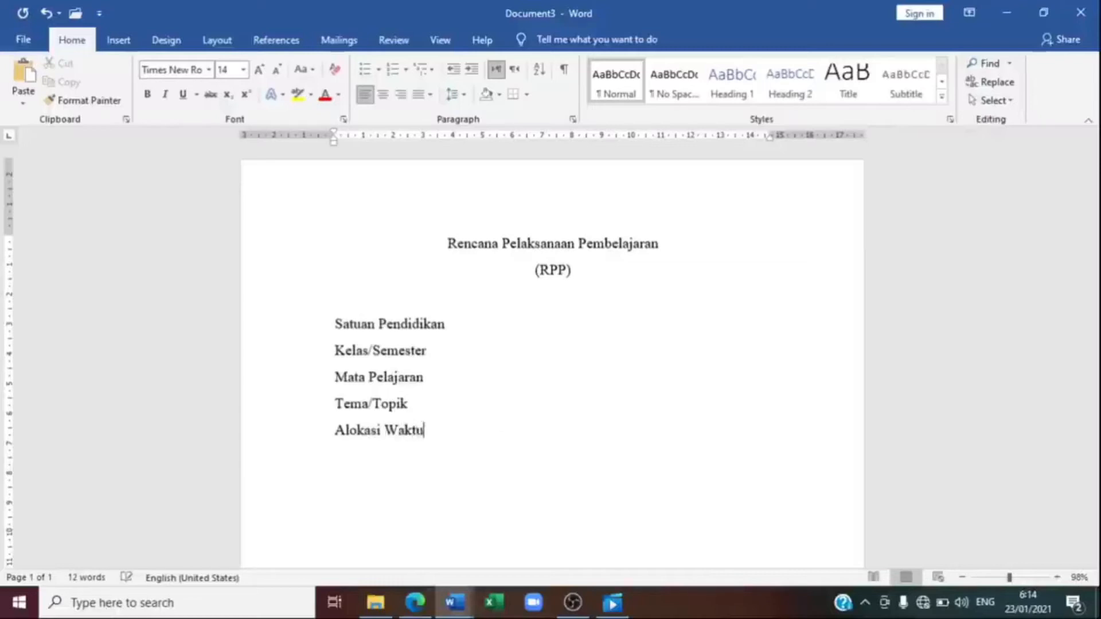
pyautogui.press('Return')
pyautogui.write('Komptensi ')
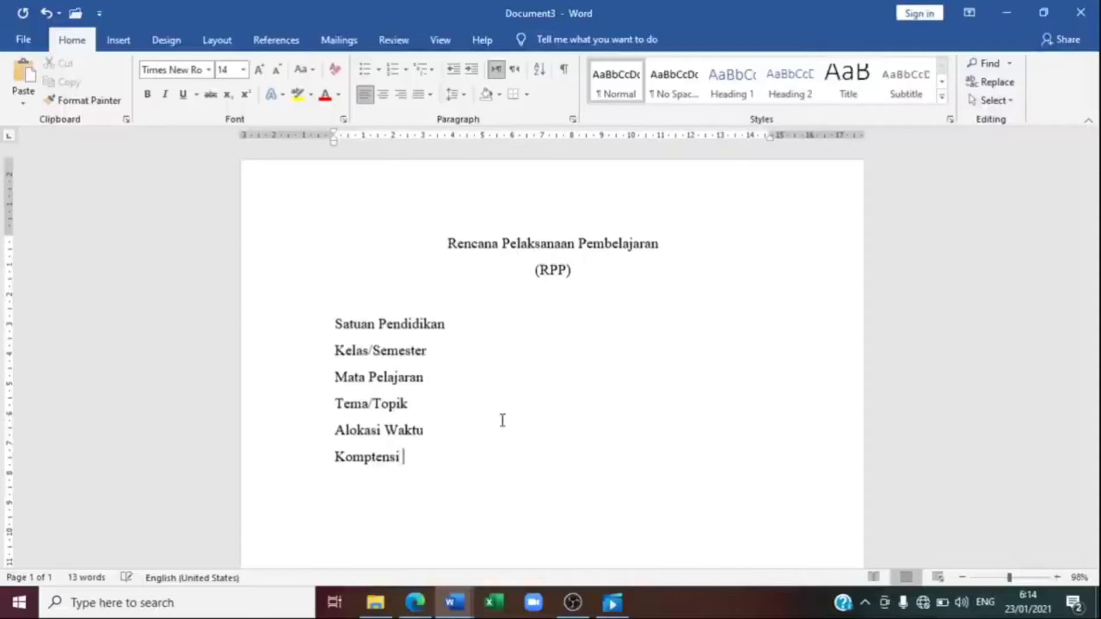
pyautogui.write('Dasar')
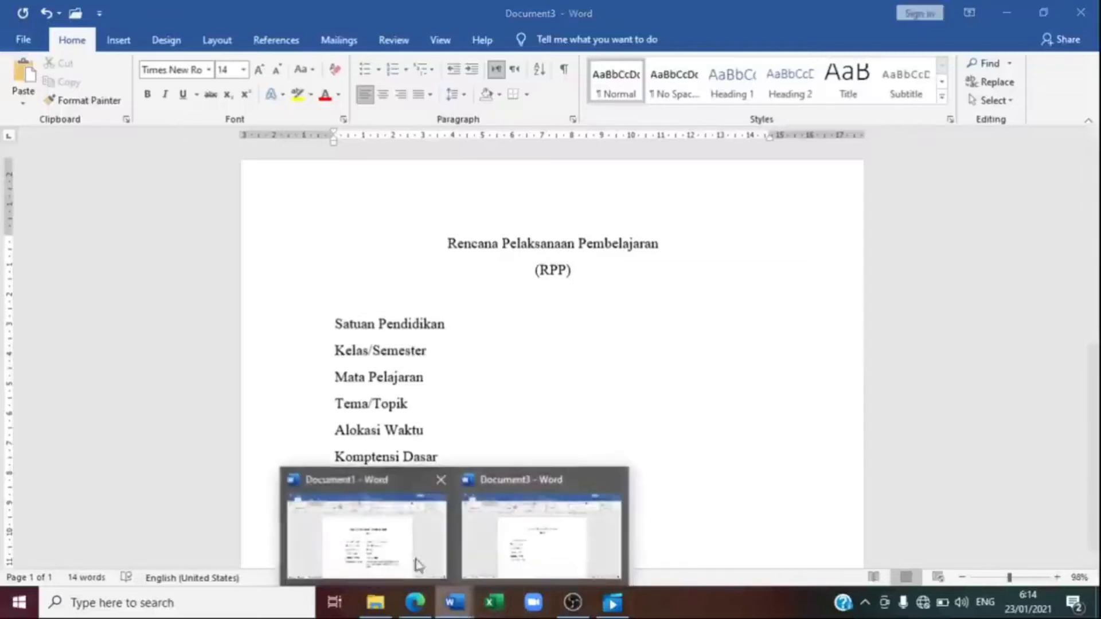
pyautogui.click(401, 545)
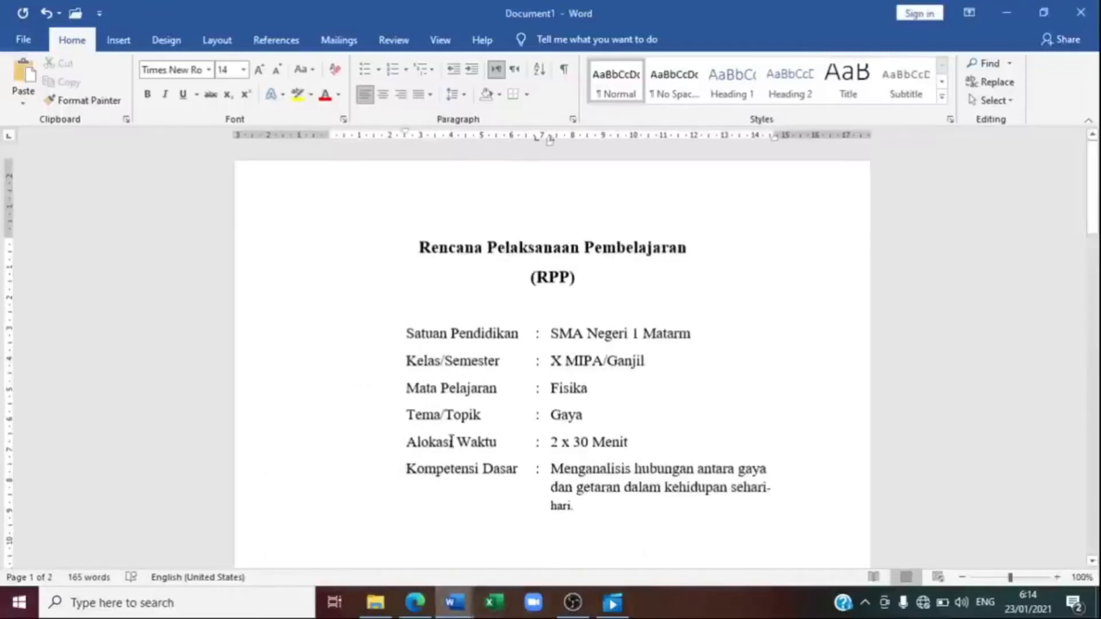
pyautogui.moveTo(453, 605)
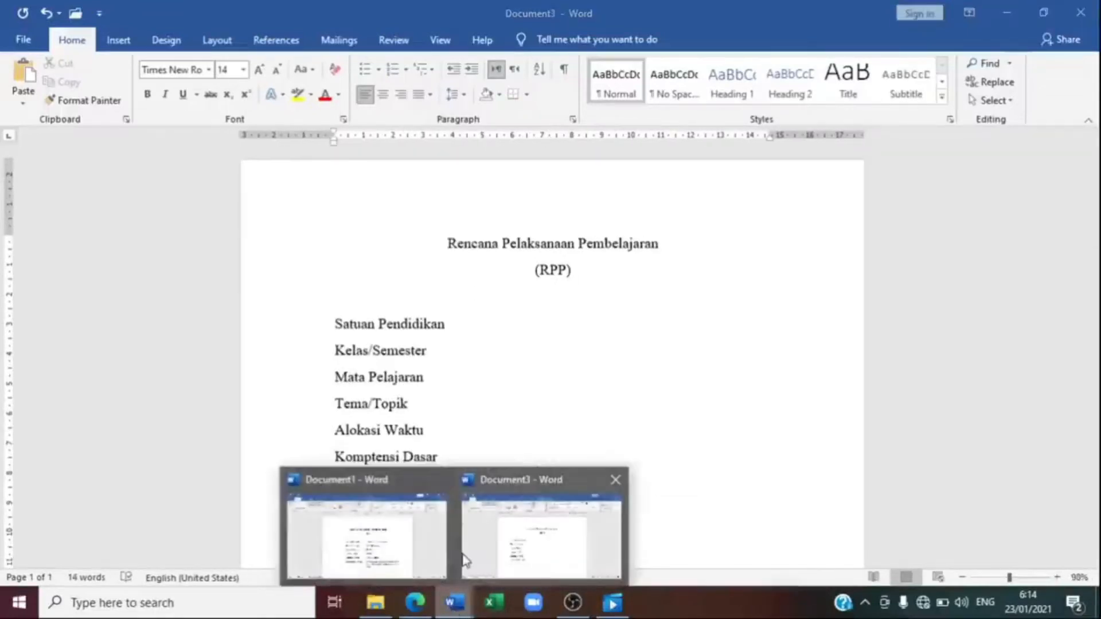
pyautogui.click(502, 555)
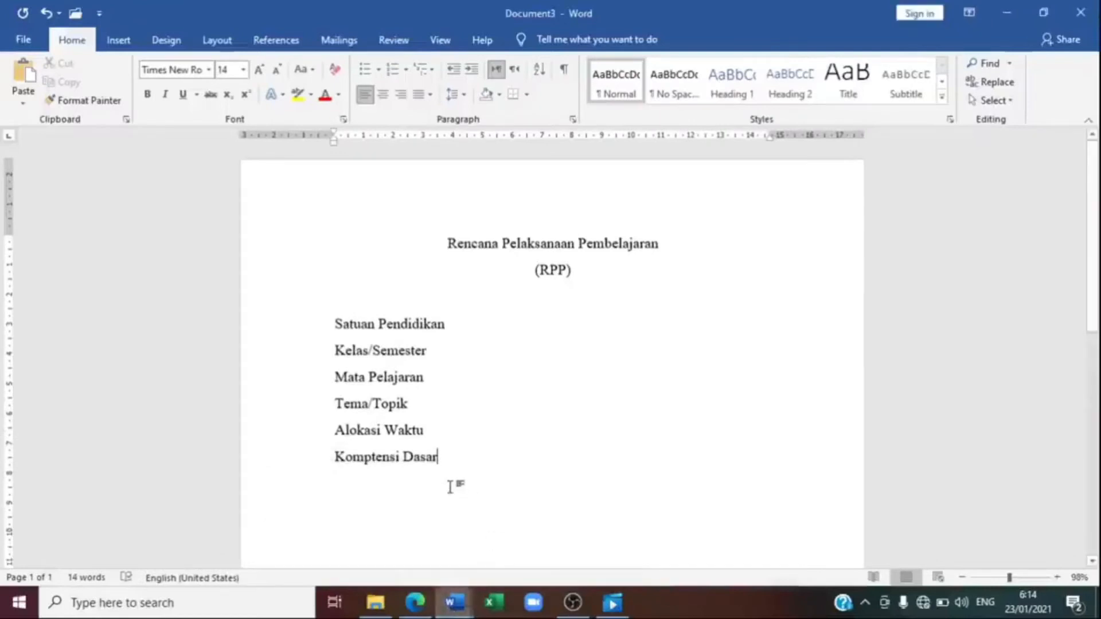
# Set left tab stops at about 5.5 cm and 6 cm for all six identity labels.
pyautogui.moveTo(438, 458); pyautogui.dragTo(331, 325)
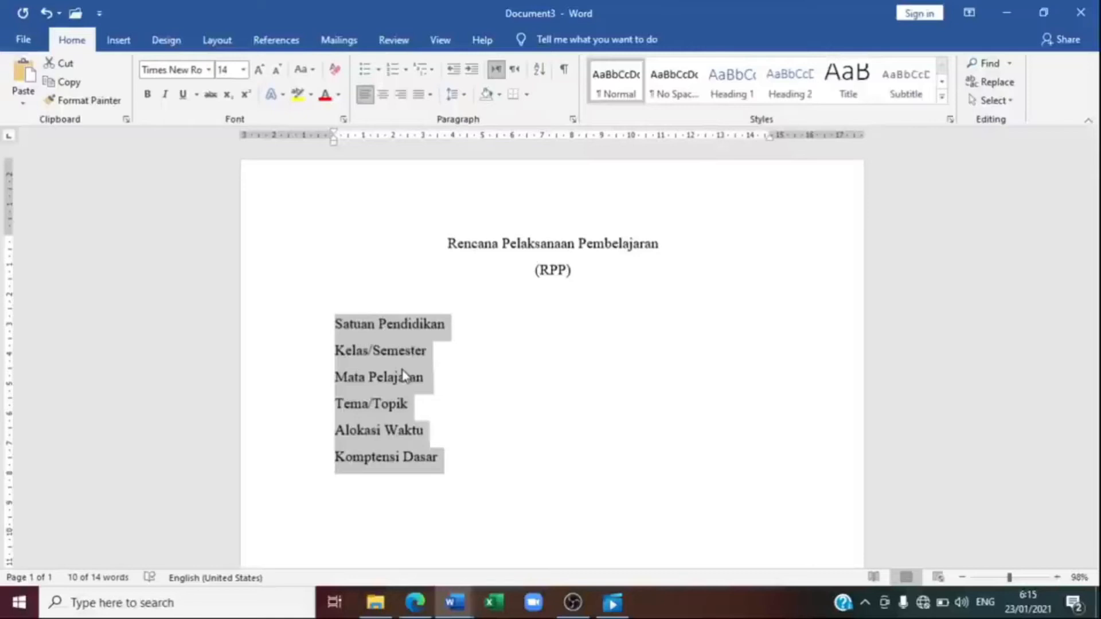
pyautogui.click(8, 141)
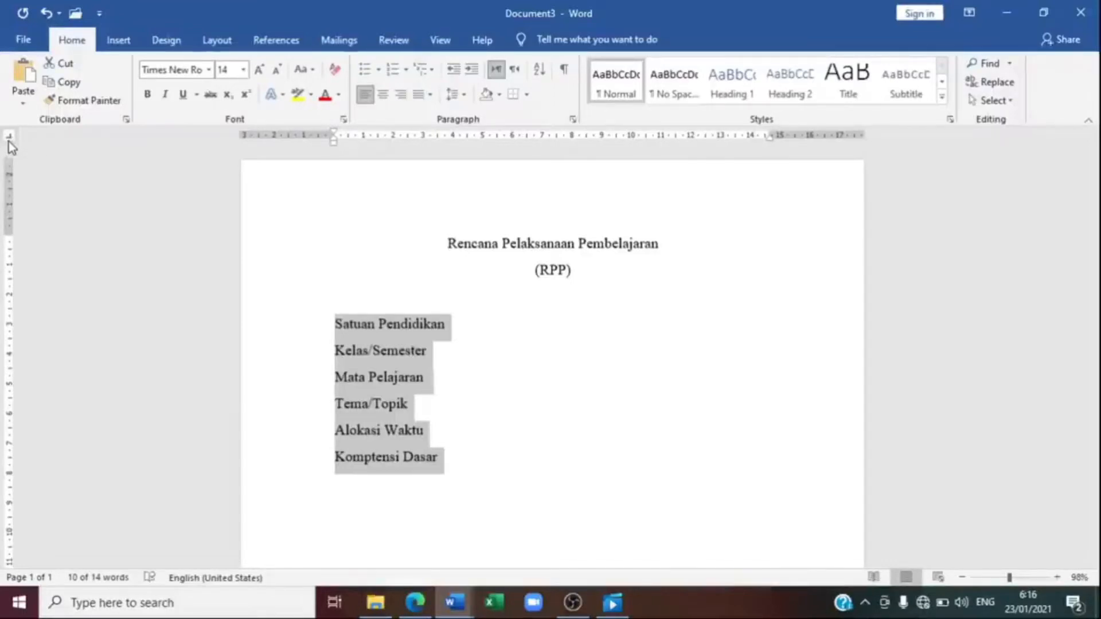
pyautogui.click(9, 141)
pyautogui.click(8, 141)
pyautogui.click(9, 141)
pyautogui.click(8, 141)
pyautogui.click(10, 142)
pyautogui.moveTo(497, 140); pyautogui.dragTo(496, 139)
pyautogui.click(496, 139)
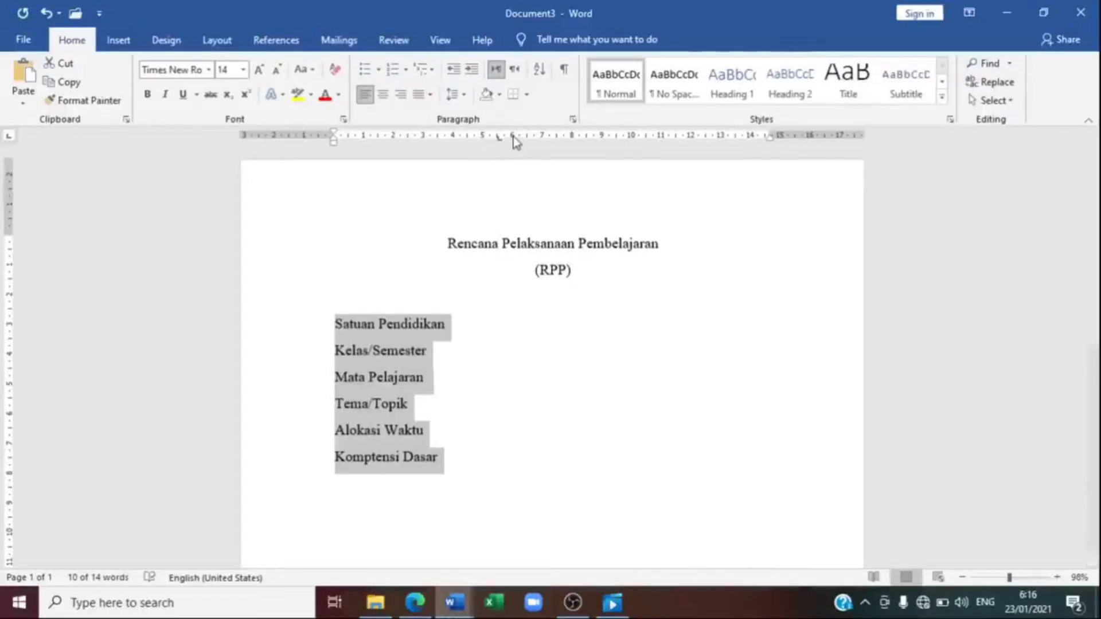
pyautogui.moveTo(512, 138); pyautogui.dragTo(512, 138)
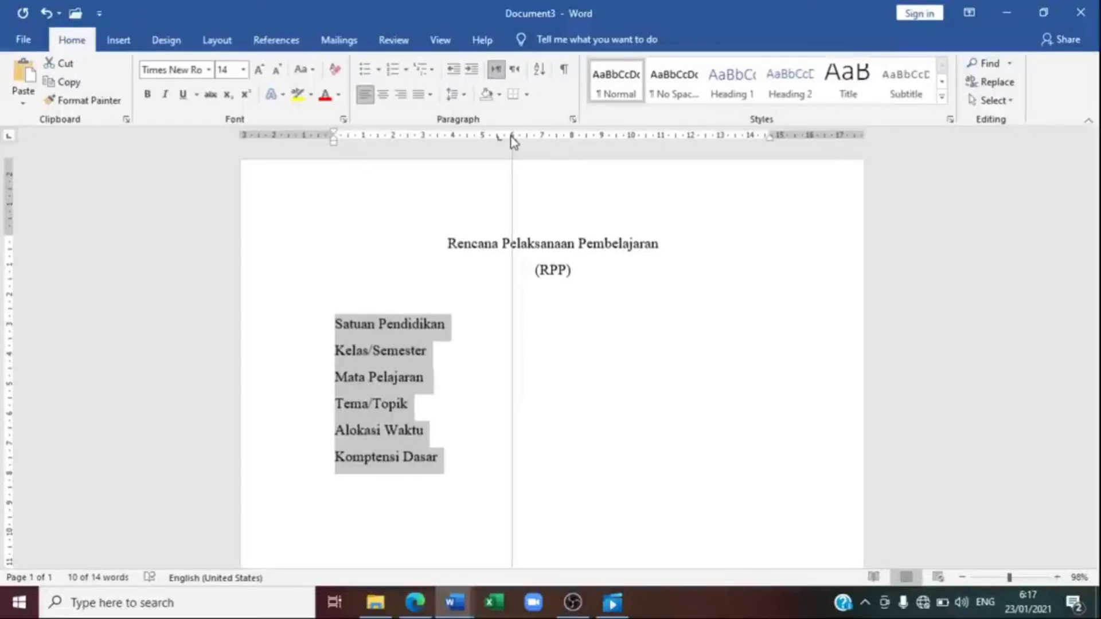
pyautogui.moveTo(512, 138); pyautogui.dragTo(512, 138)
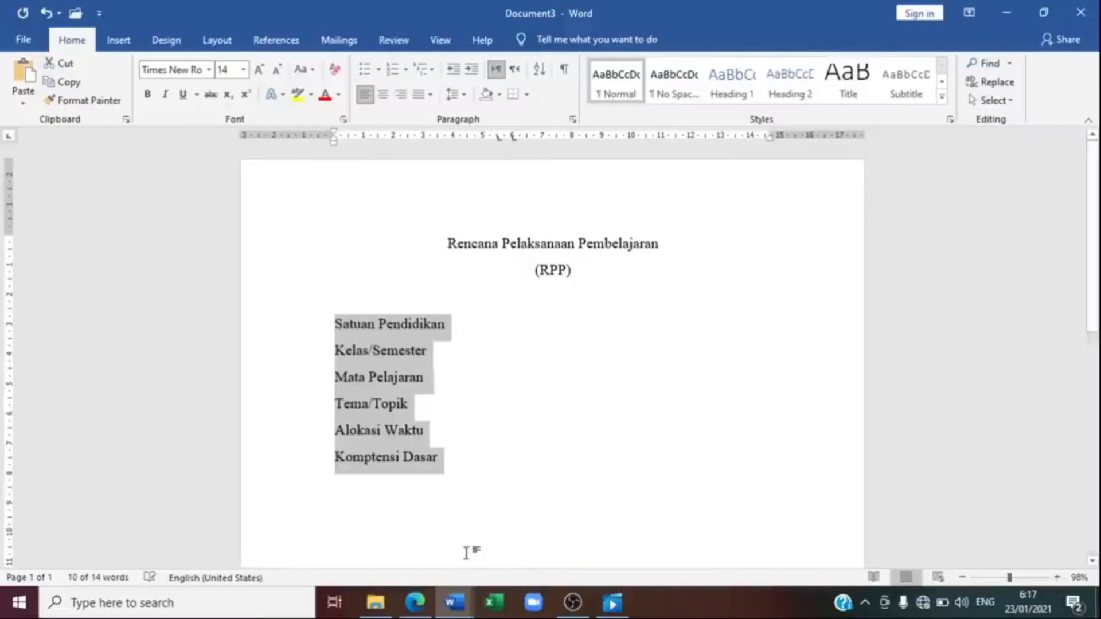
# Switch to Document1 and examine how the wrapped lines of the Kompetensi Dasar description align after the colon.
pyautogui.click(455, 602)
pyautogui.click(394, 540)
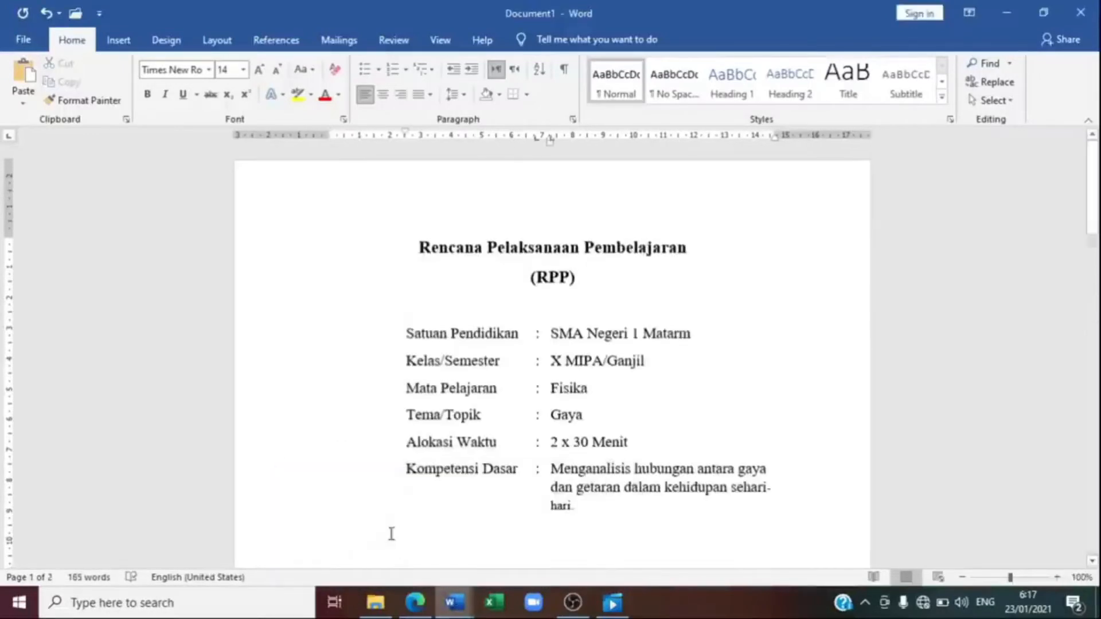
pyautogui.moveTo(1096, 215); pyautogui.dragTo(1097, 244)
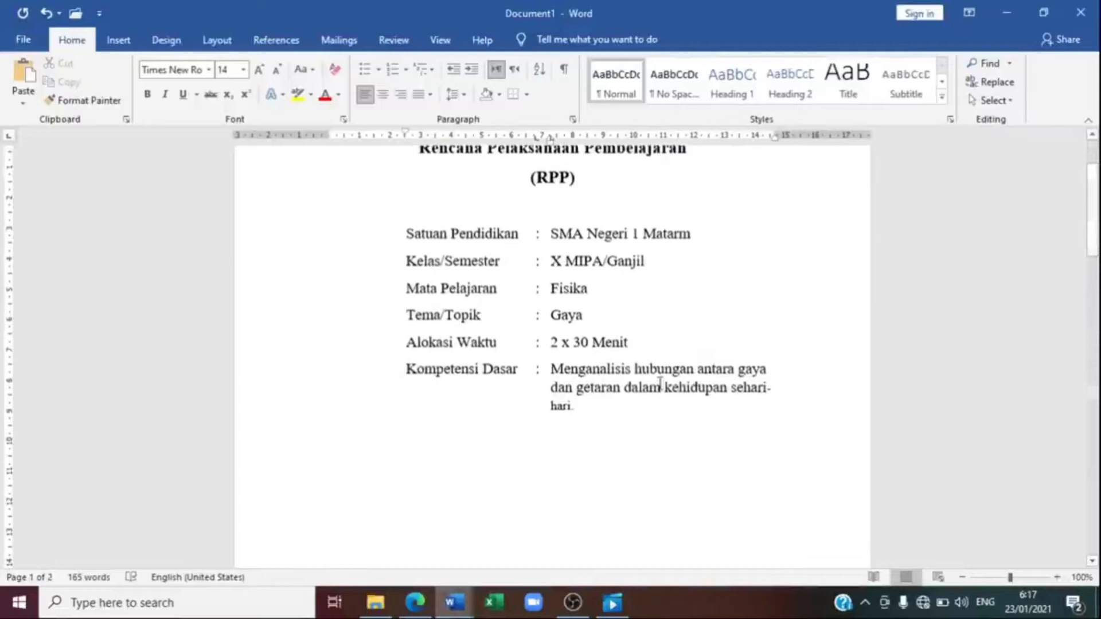
pyautogui.moveTo(552, 410); pyautogui.dragTo(551, 370)
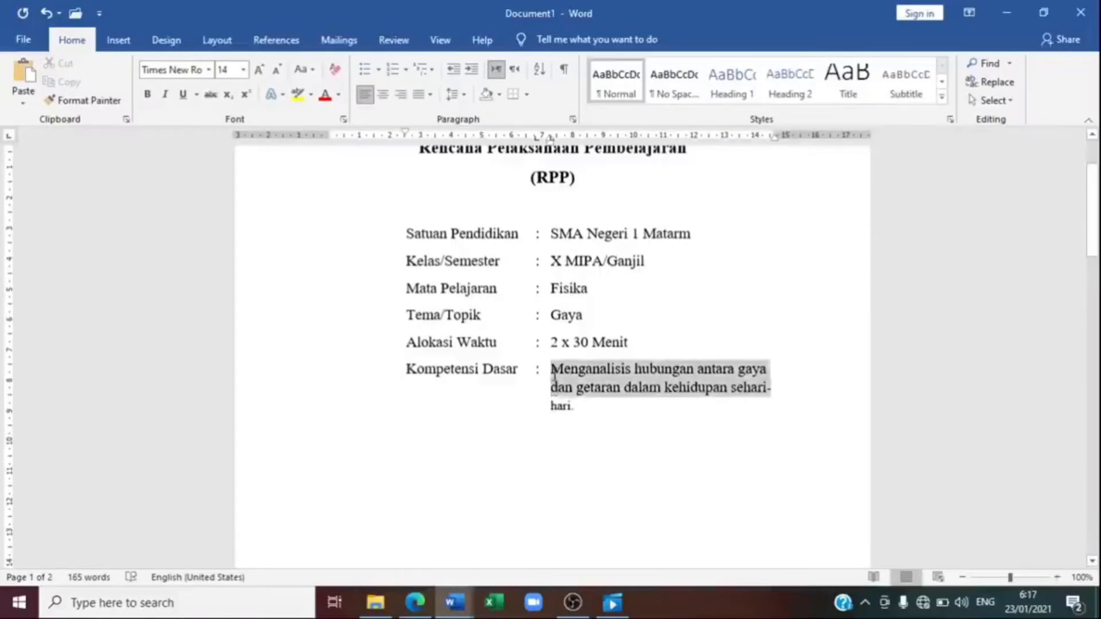
pyautogui.click(550, 371)
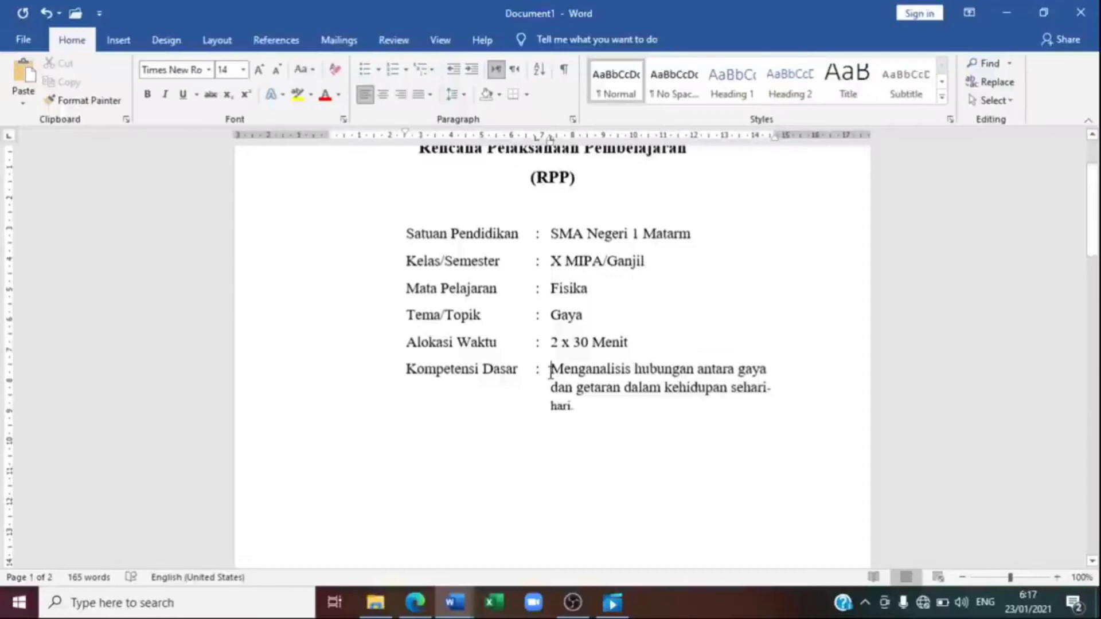
pyautogui.moveTo(551, 372); pyautogui.dragTo(581, 410)
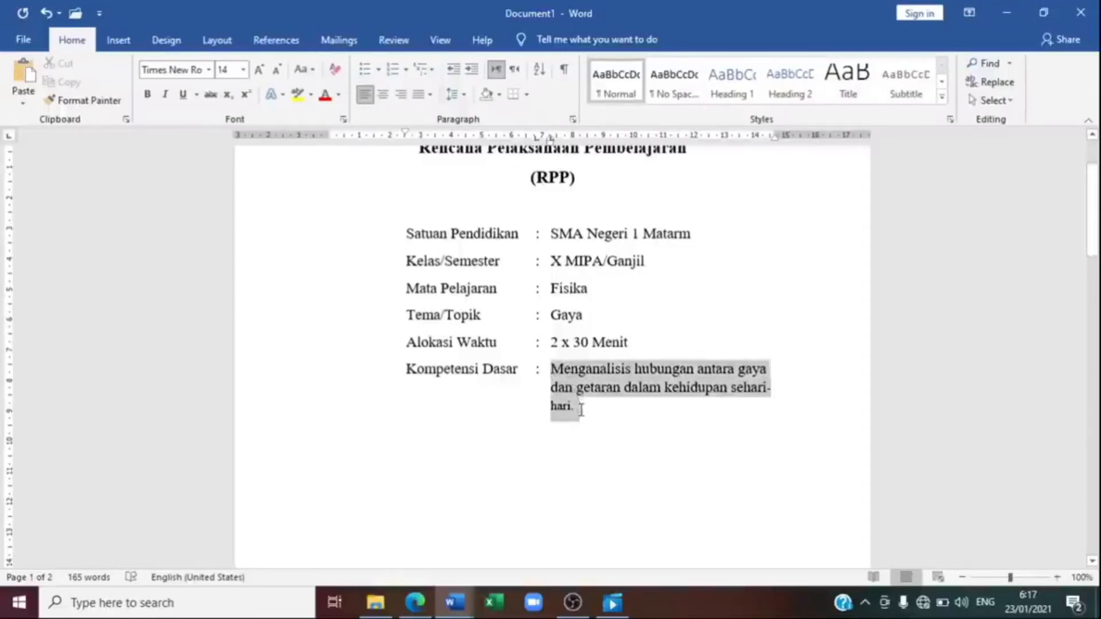
pyautogui.click(552, 372)
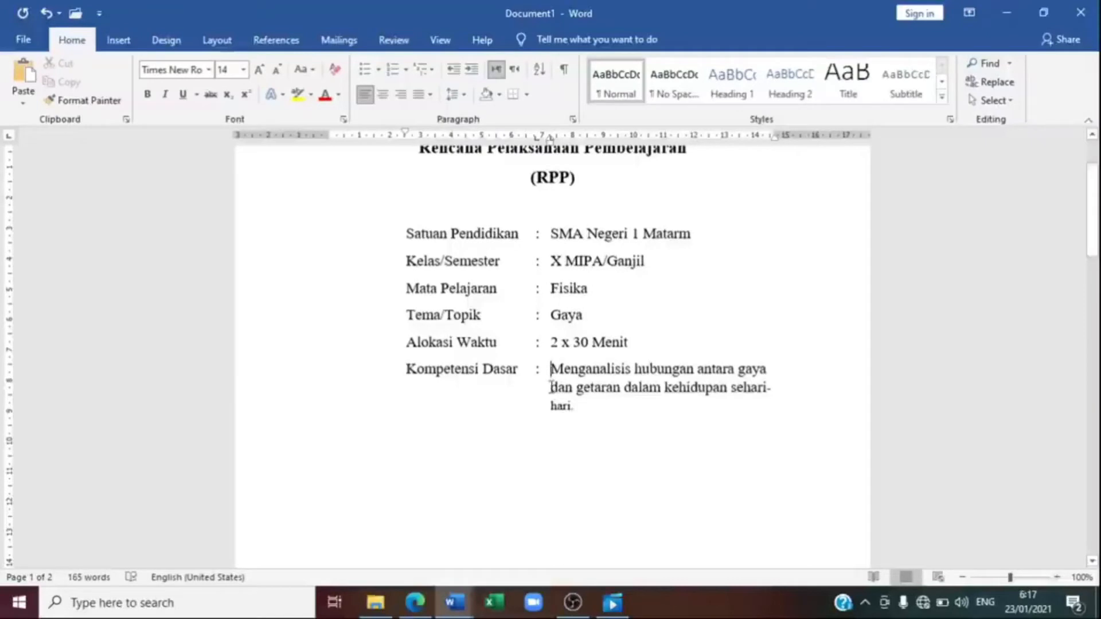
pyautogui.moveTo(551, 369); pyautogui.dragTo(540, 395)
pyautogui.click(540, 395)
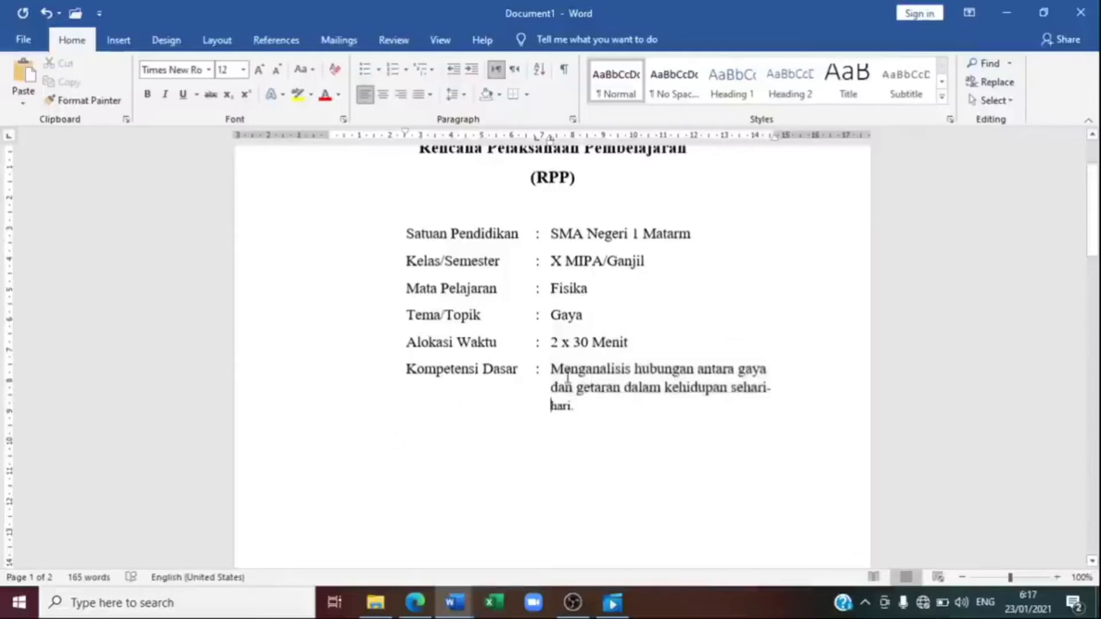
pyautogui.moveTo(551, 370); pyautogui.dragTo(572, 408)
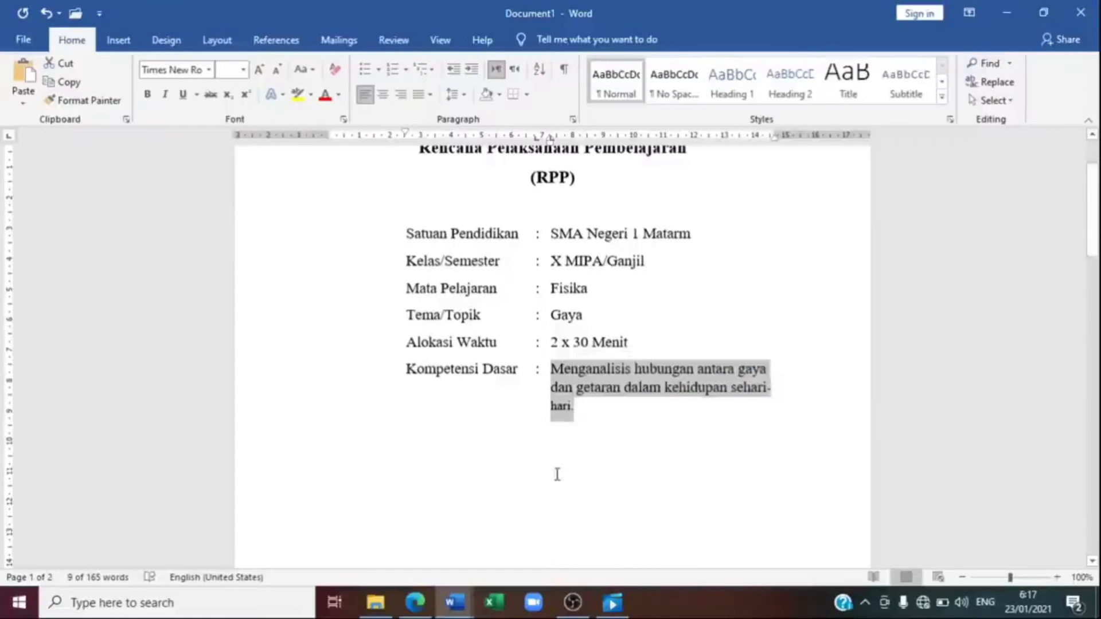
pyautogui.moveTo(455, 611)
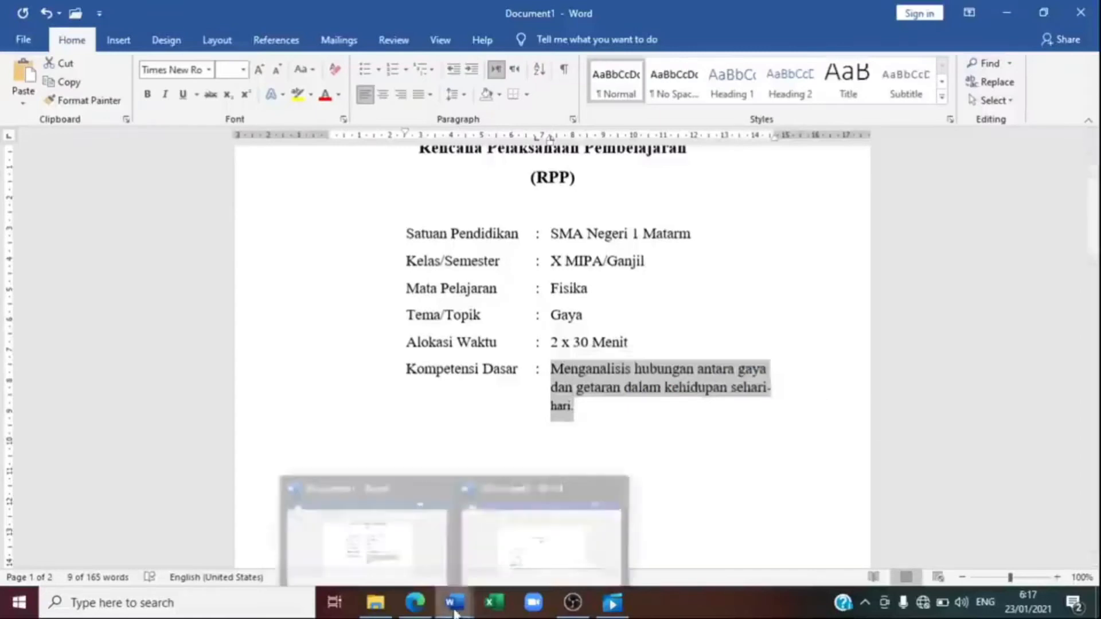
pyautogui.click(415, 546)
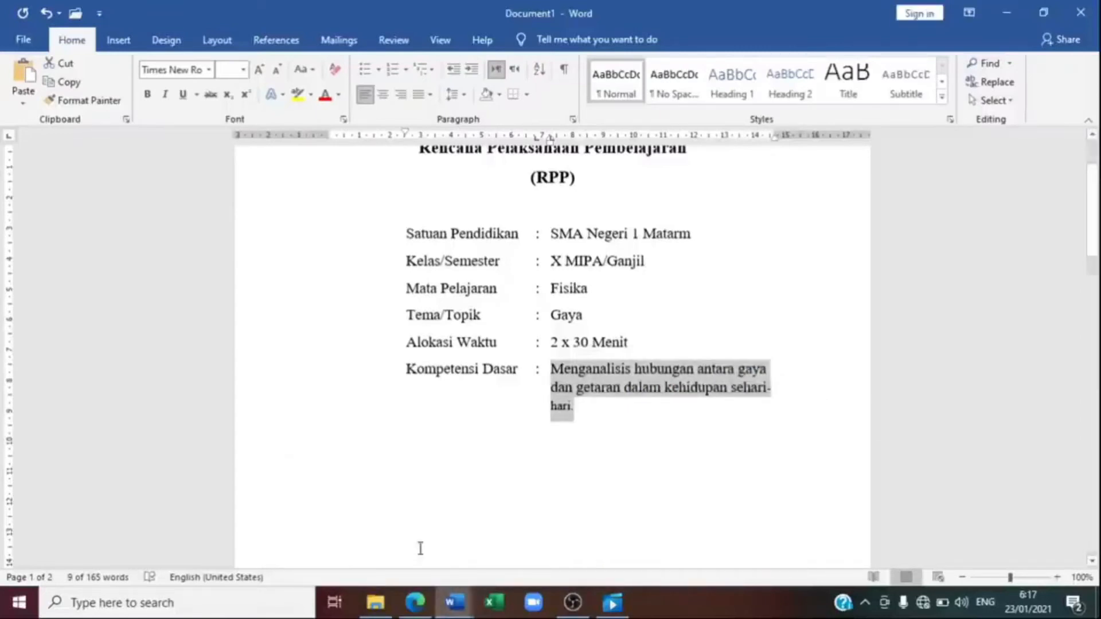
# Switch back to Document3 and set the left indent of the six identity labels to about 3 cm.
pyautogui.moveTo(450, 605)
pyautogui.click(523, 553)
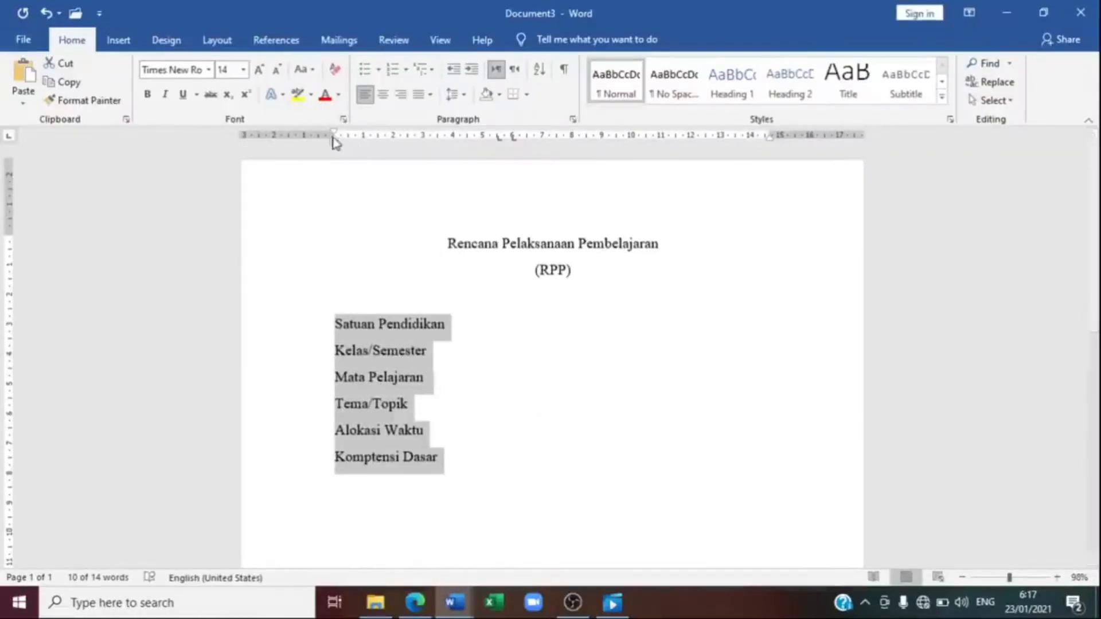
pyautogui.moveTo(335, 140); pyautogui.dragTo(419, 140)
pyautogui.hotkey('ctrl', 'z')
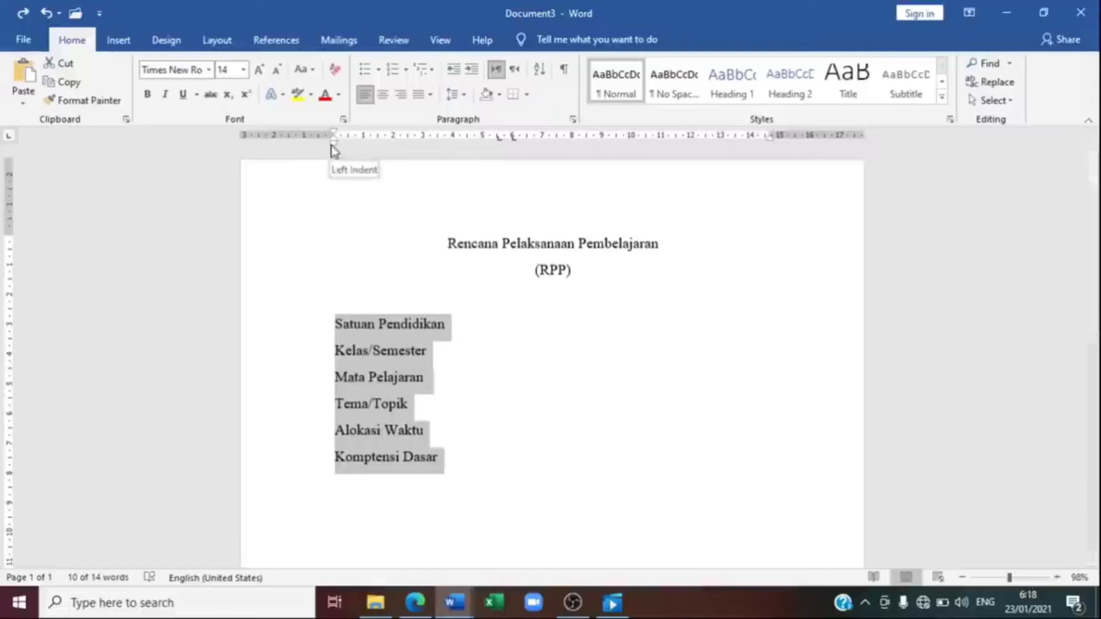
pyautogui.moveTo(334, 150); pyautogui.dragTo(425, 148)
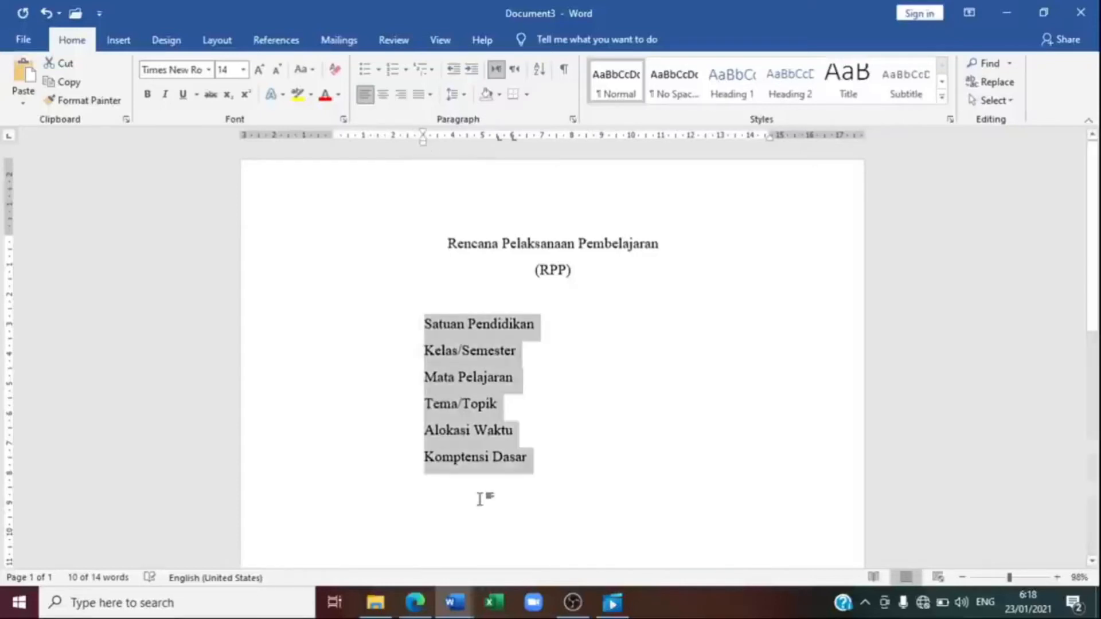
# Switch to Document1 and recheck the hanging alignment of its three-line Kompetensi Dasar text.
pyautogui.moveTo(453, 602)
pyautogui.click(418, 555)
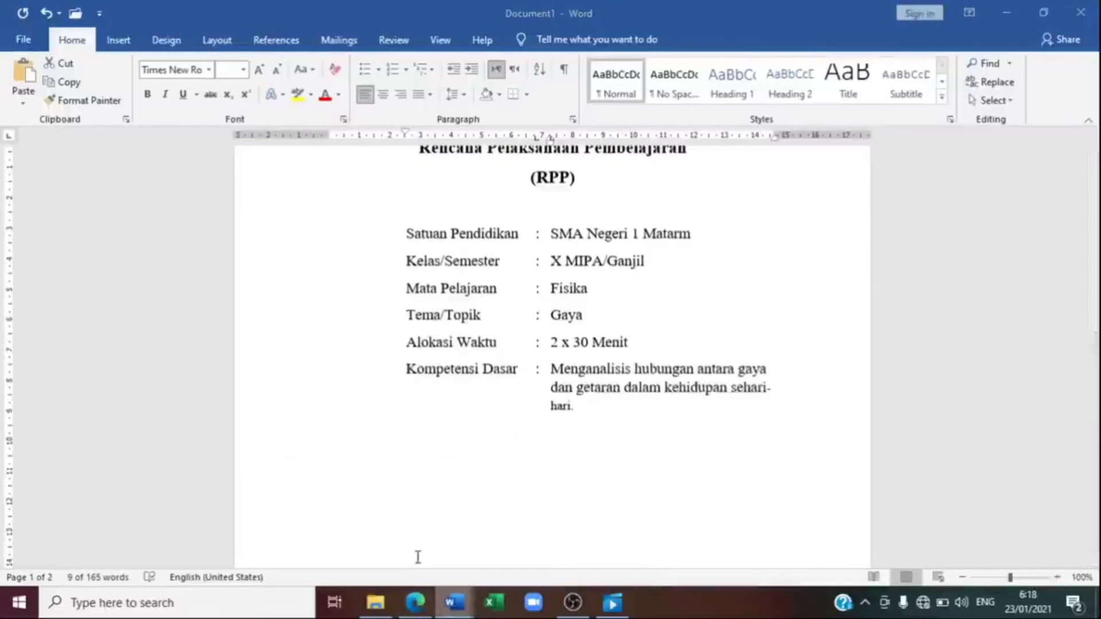
pyautogui.tripleClick(629, 395)
pyautogui.click(565, 370)
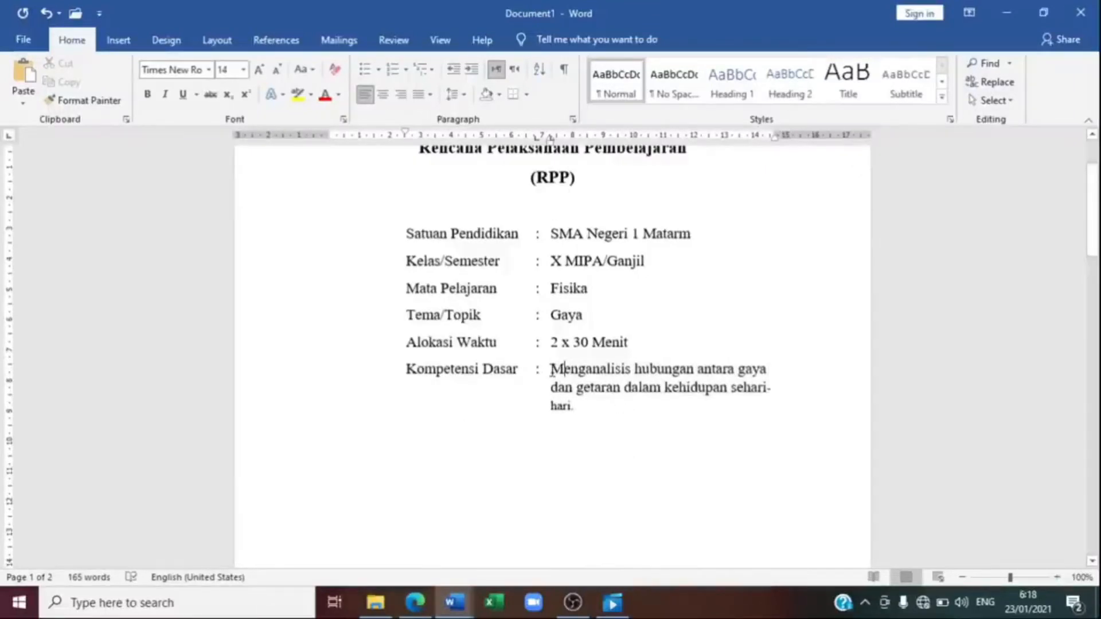
pyautogui.moveTo(565, 370); pyautogui.dragTo(579, 417)
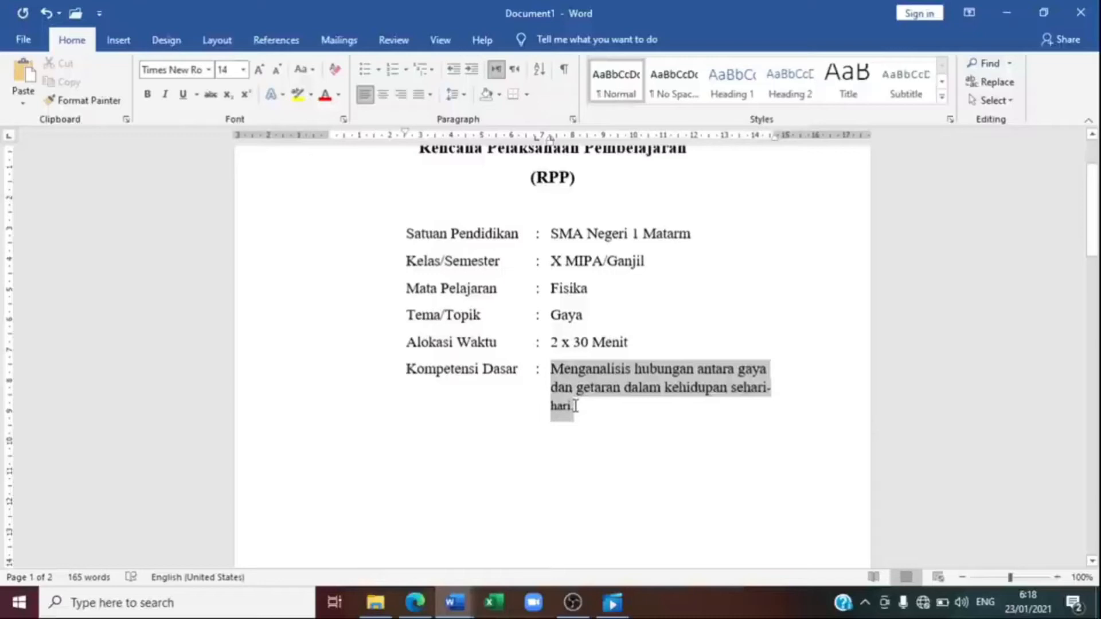
pyautogui.click(455, 602)
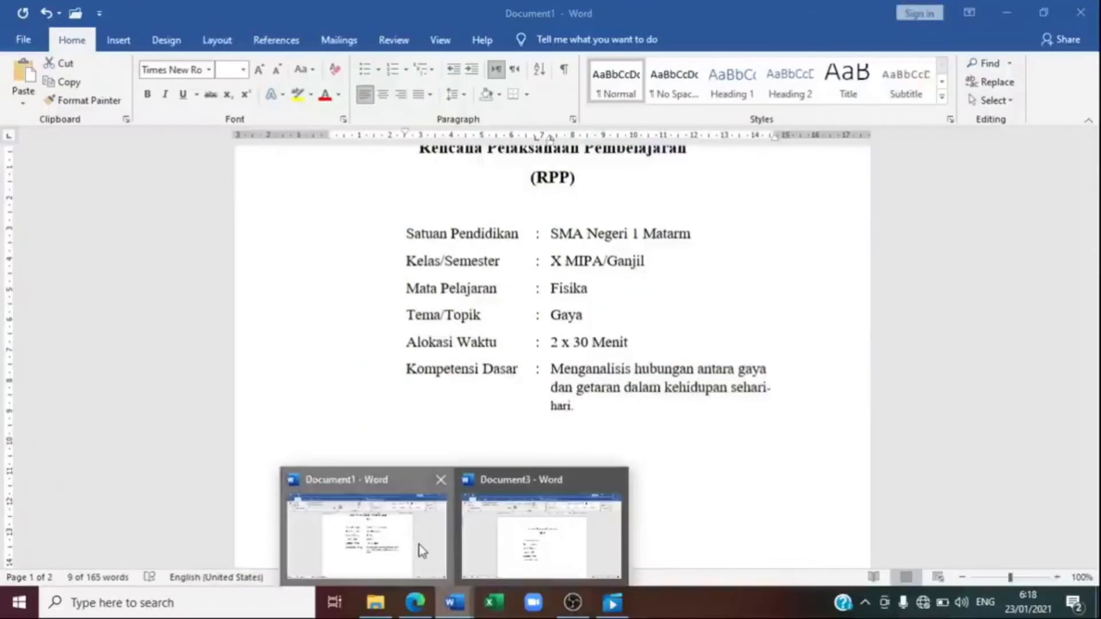
pyautogui.click(420, 545)
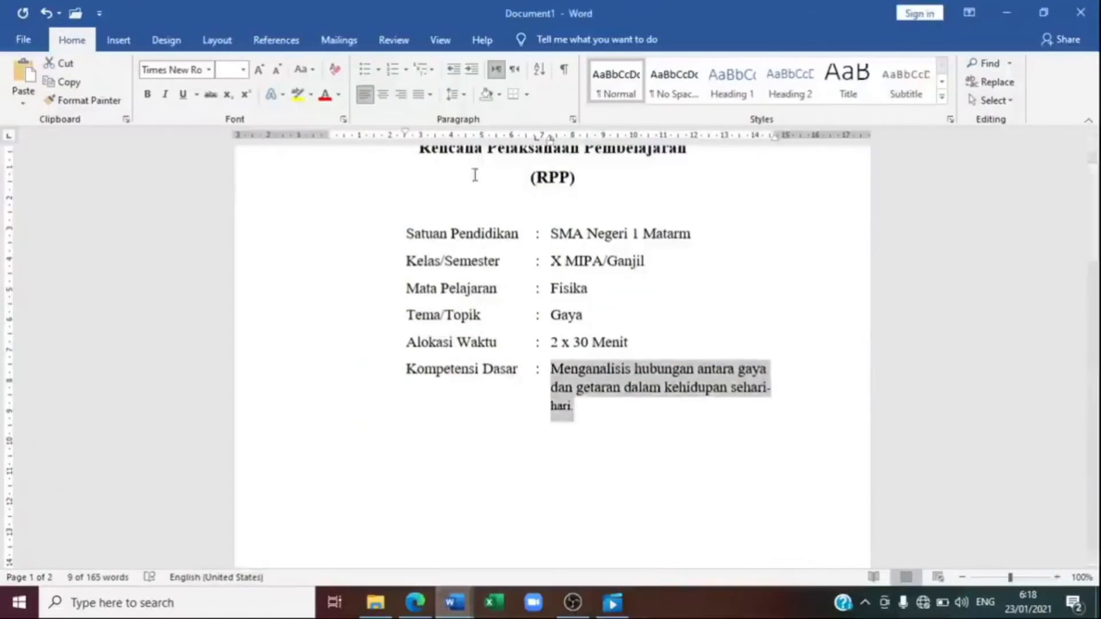
# Return to Document3, set the labels' hanging indent to about 6.2 cm and move their tab stops to about 7.5 cm and 8 cm.
pyautogui.click(455, 602)
pyautogui.click(565, 505)
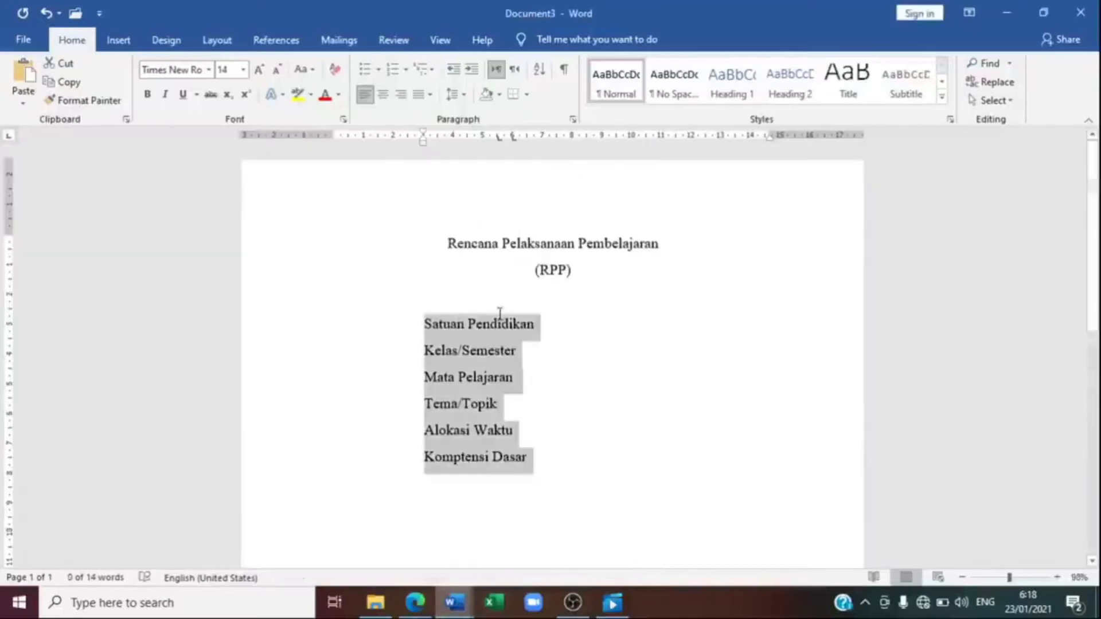
pyautogui.moveTo(423, 141); pyautogui.dragTo(517, 135)
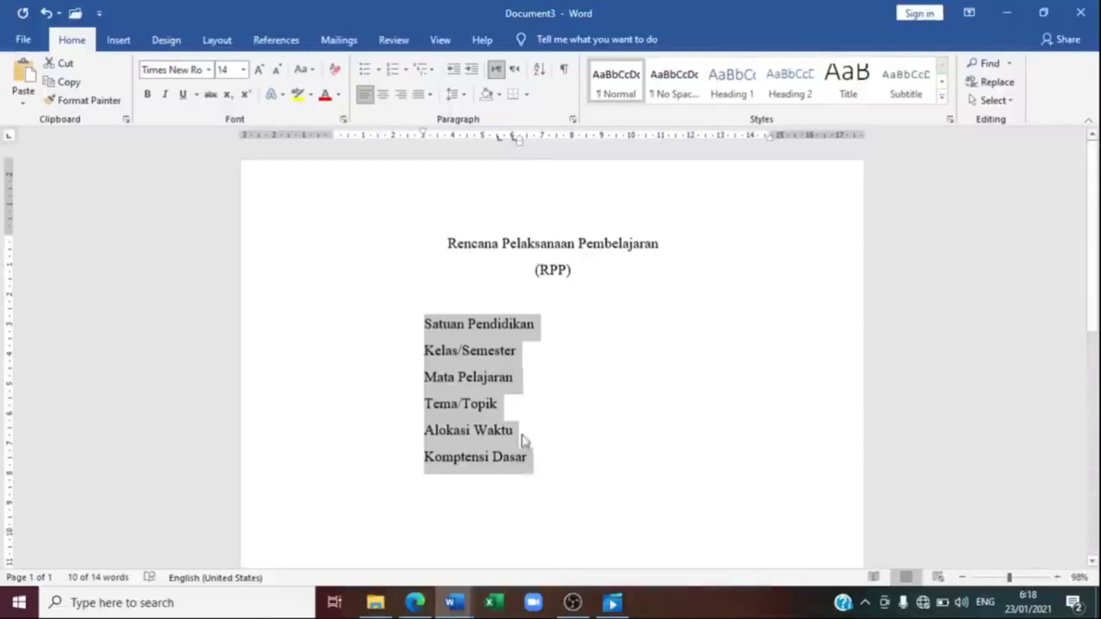
pyautogui.moveTo(502, 143); pyautogui.dragTo(501, 144)
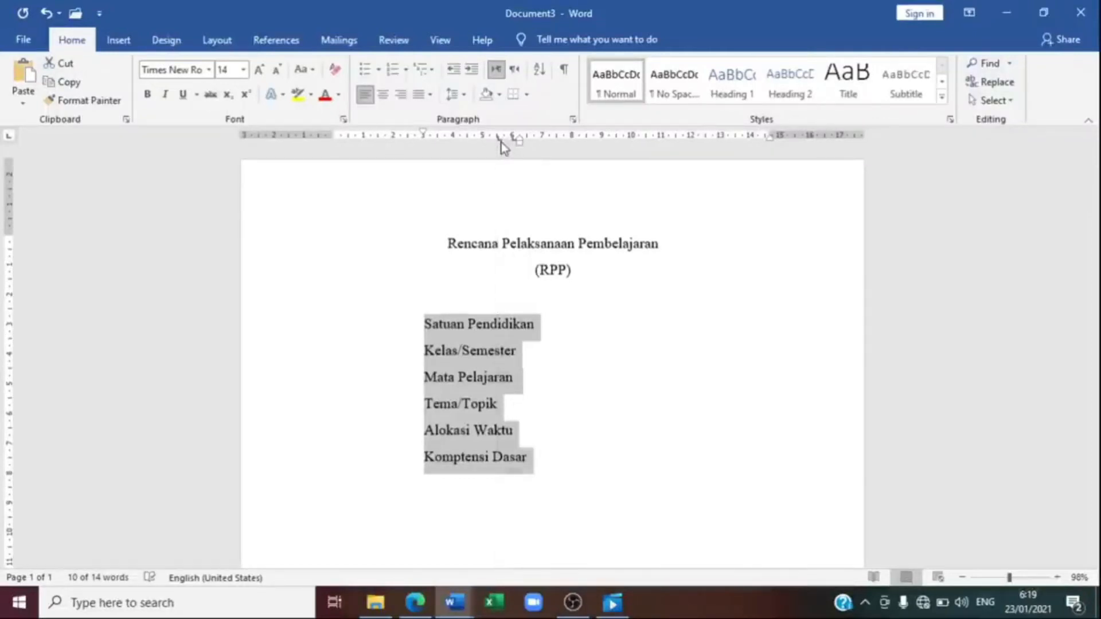
pyautogui.moveTo(501, 143)
pyautogui.mouseDown()
pyautogui.moveTo(575, 136)
pyautogui.moveTo(567, 138)
pyautogui.mouseUp()
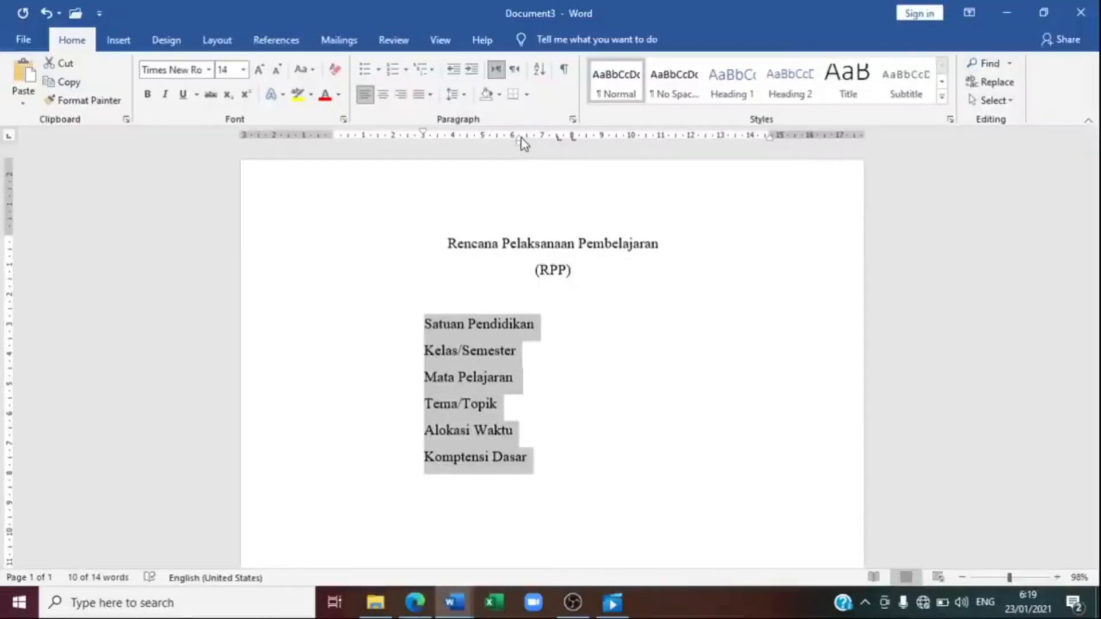
# Set the labels' hanging indent to about 8 cm and complete the Satuan Pendidikan line with a tab-aligned colon and SMA 1 Mataram.
pyautogui.moveTo(521, 139); pyautogui.dragTo(578, 144)
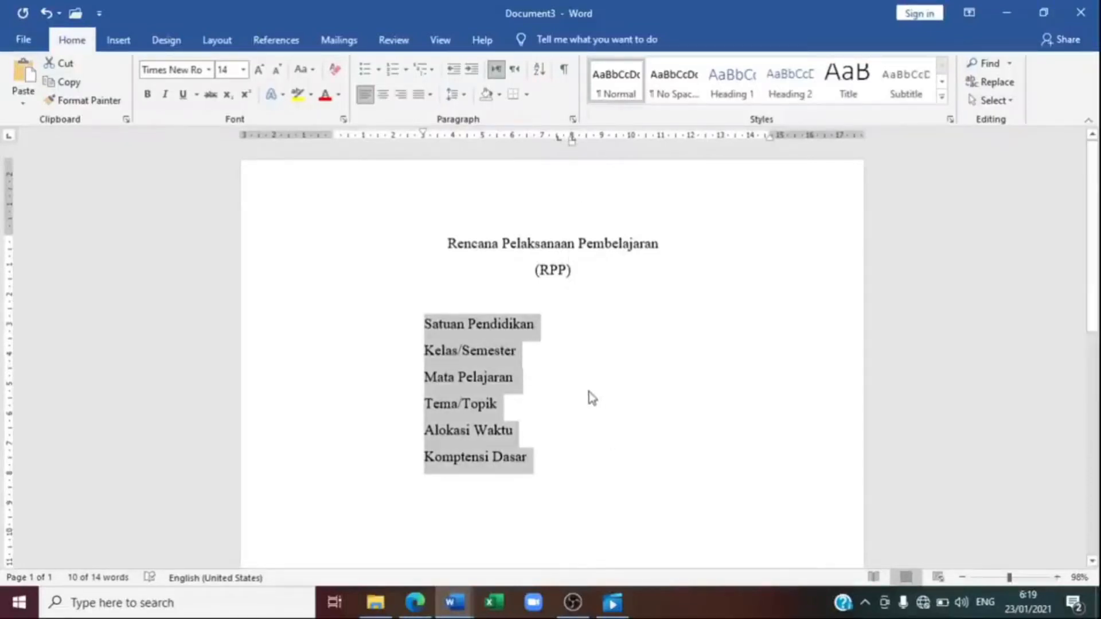
pyautogui.click(543, 329)
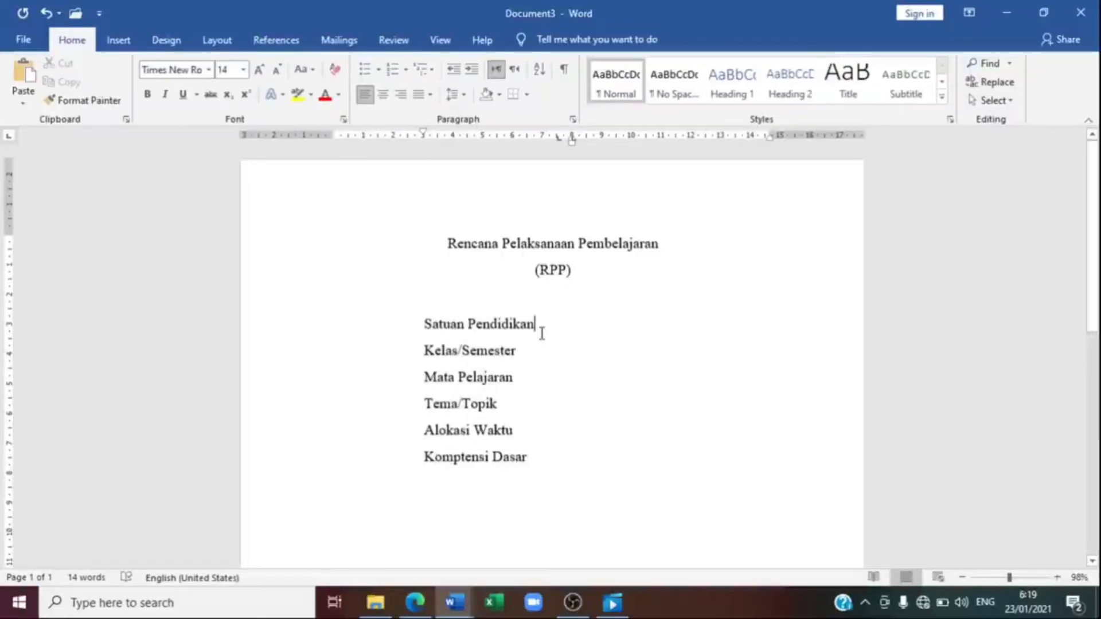
pyautogui.press('Tab')
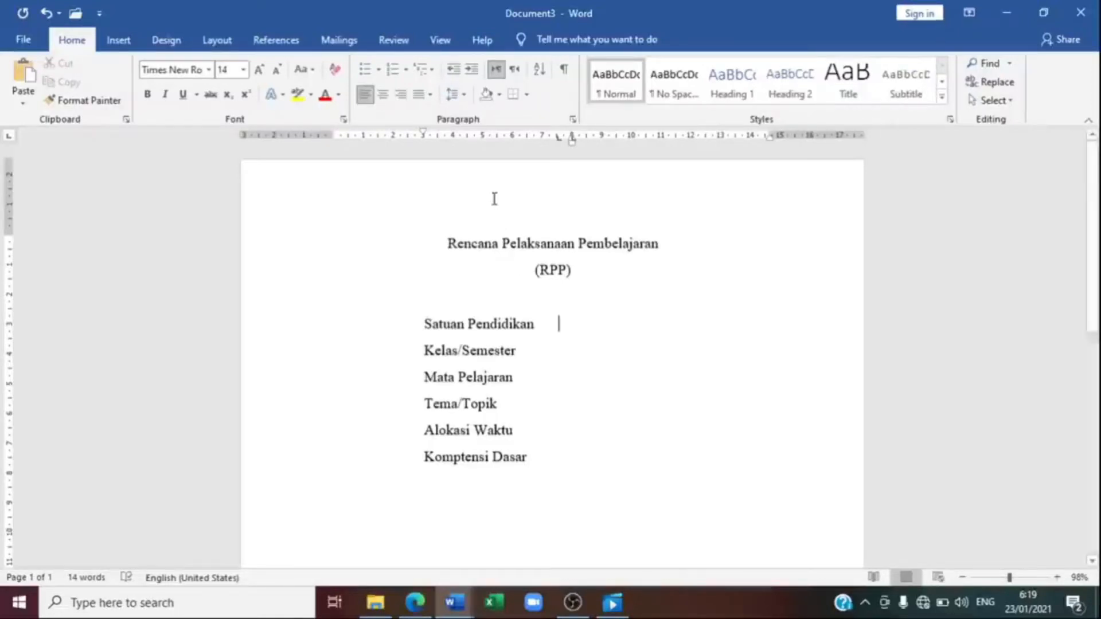
pyautogui.moveTo(558, 137); pyautogui.dragTo(560, 139)
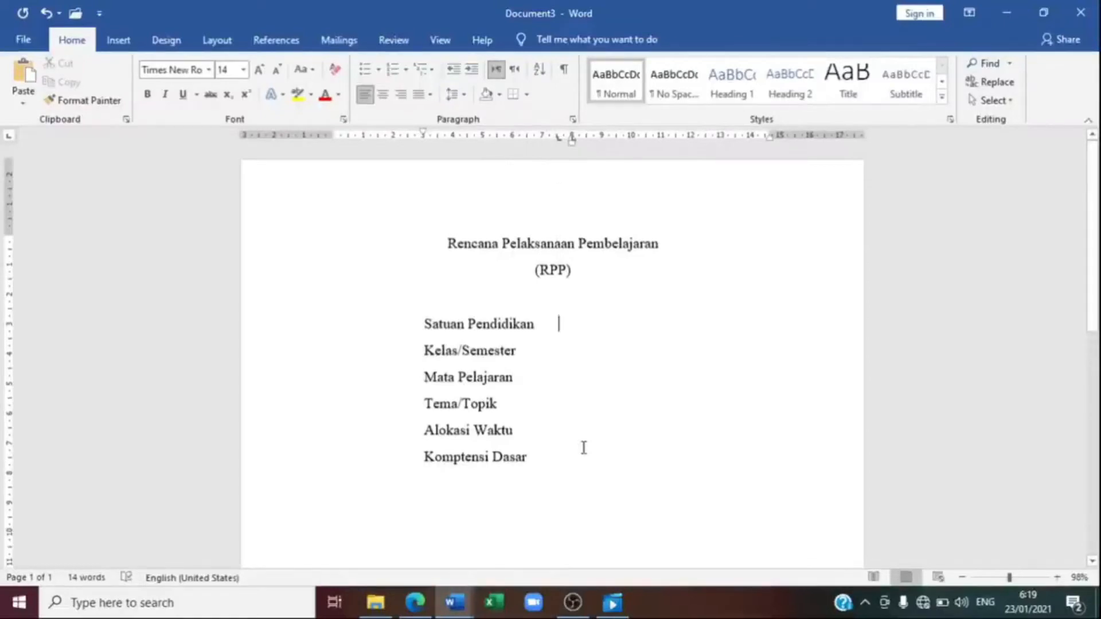
pyautogui.write(':')
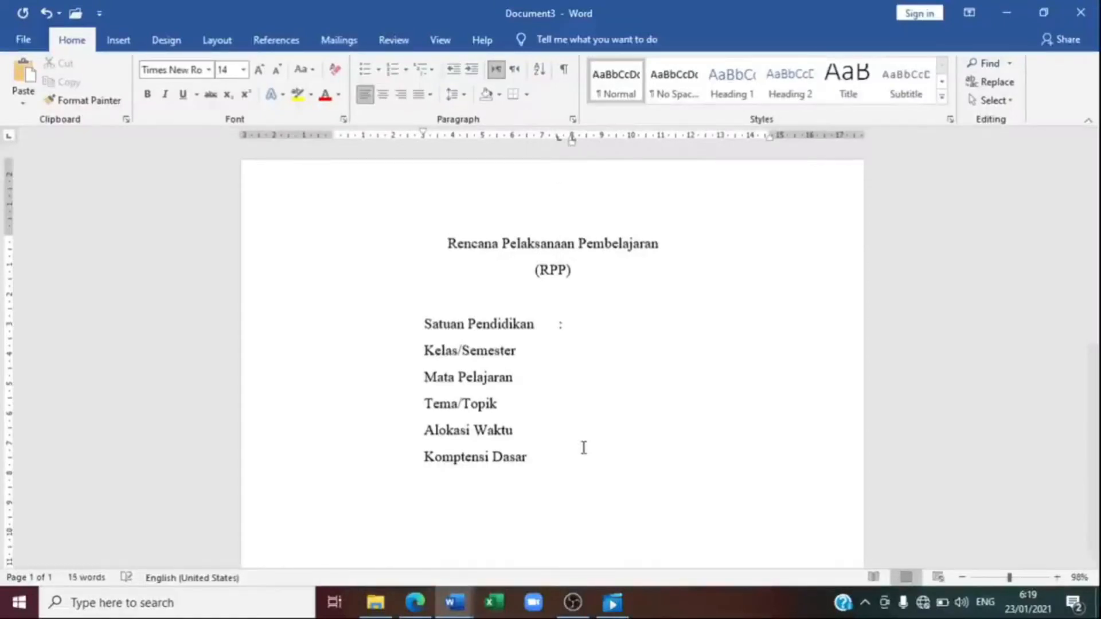
pyautogui.press('Tab')
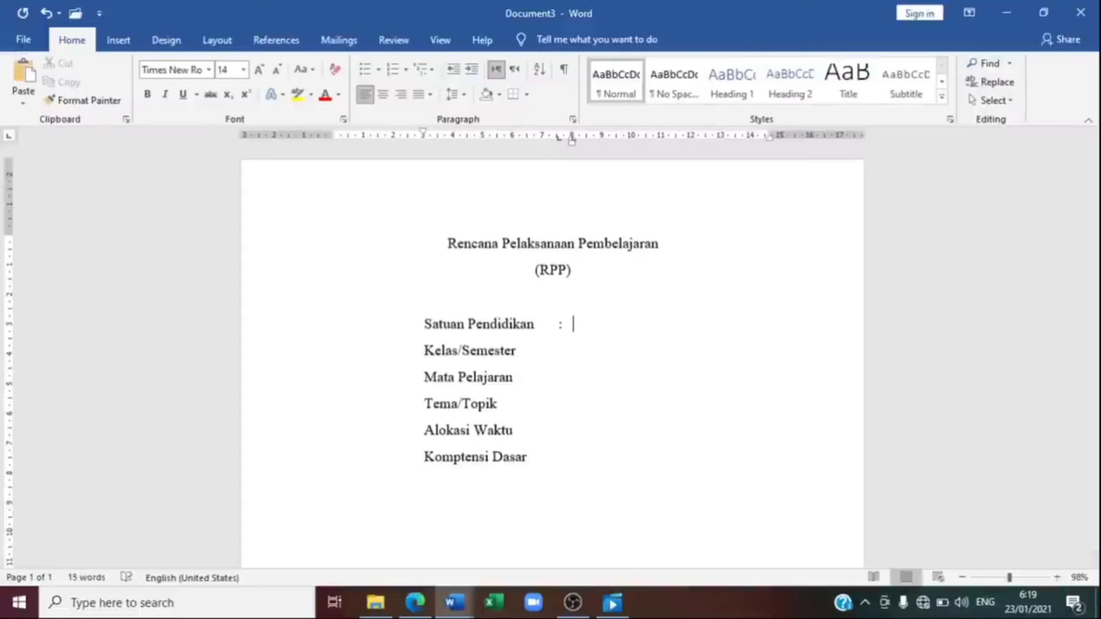
pyautogui.write('SMA 1 Mataram')
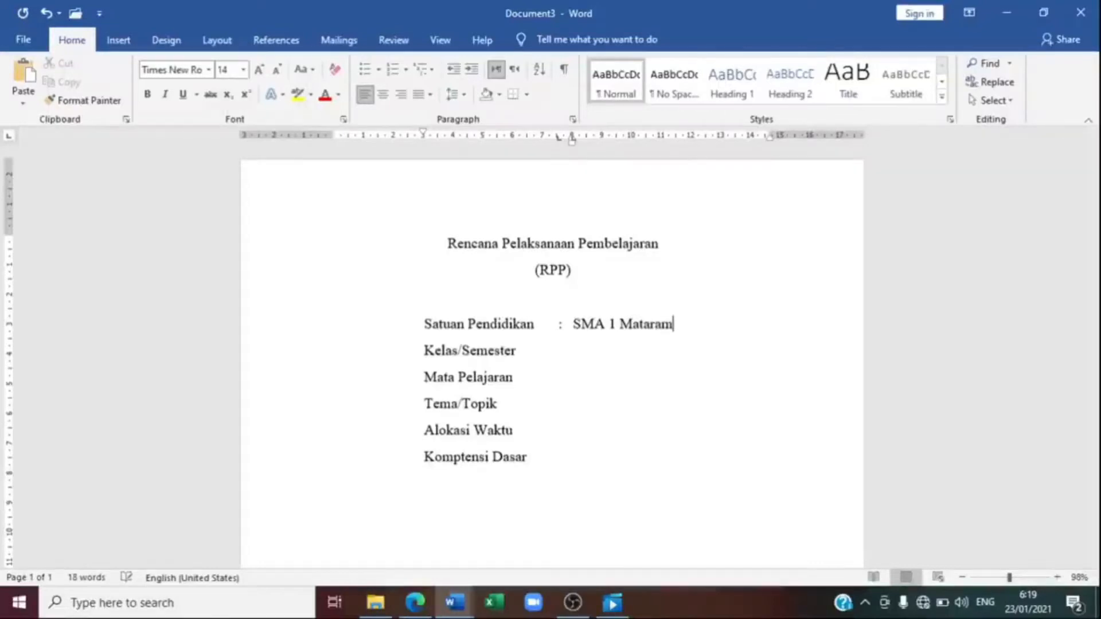
# Complete the Kelas/Semester line with a tab-aligned colon and the value X/Ganjil.
pyautogui.click(516, 350)
pyautogui.press('Tab')
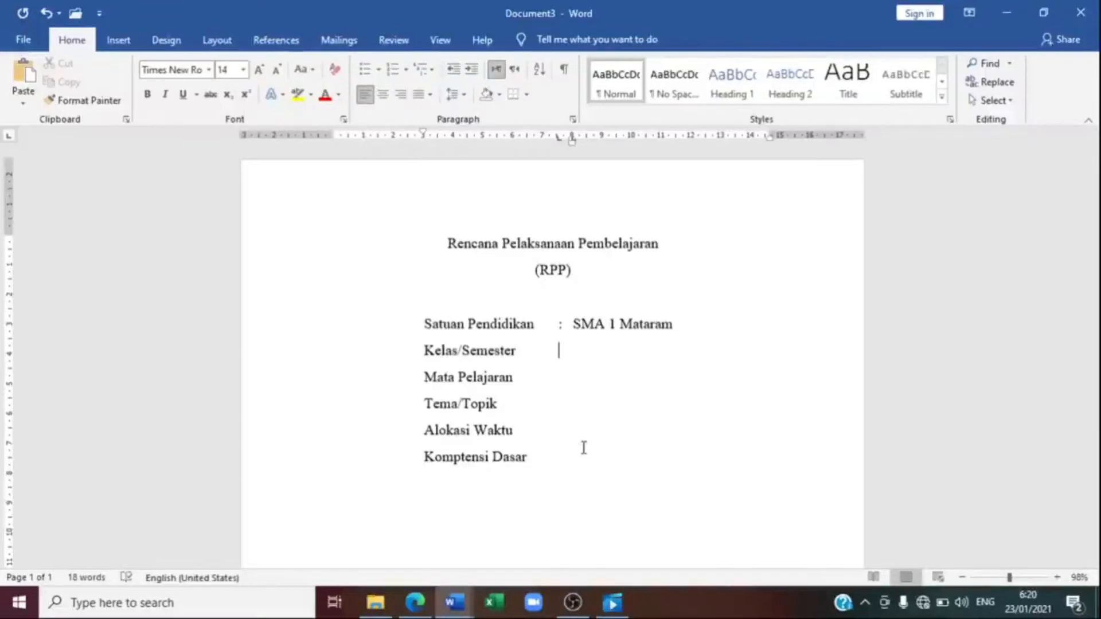
pyautogui.write(':')
pyautogui.press('Tab')
pyautogui.write('X/Ganjil')
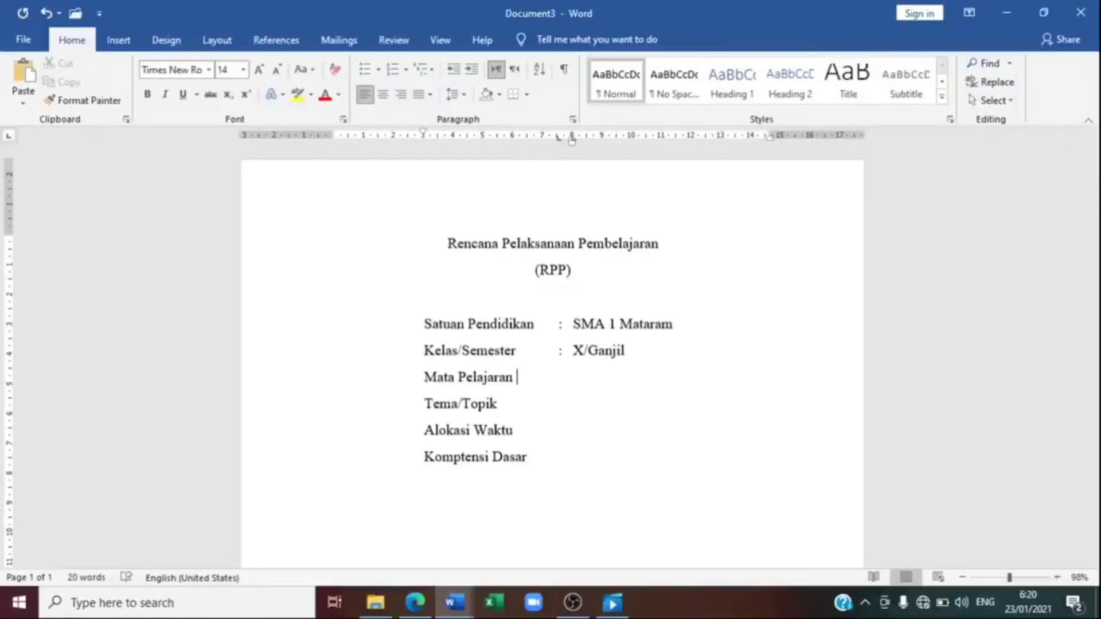
# Fill in fisika for Mata Pelajaran and Gaya for Tema/Topik, each after a tab-aligned colon.
pyautogui.press('Down')
pyautogui.write(':')
pyautogui.press('Tab')
pyautogui.write('fisikA')
pyautogui.press('BackSpace')
pyautogui.write('a')
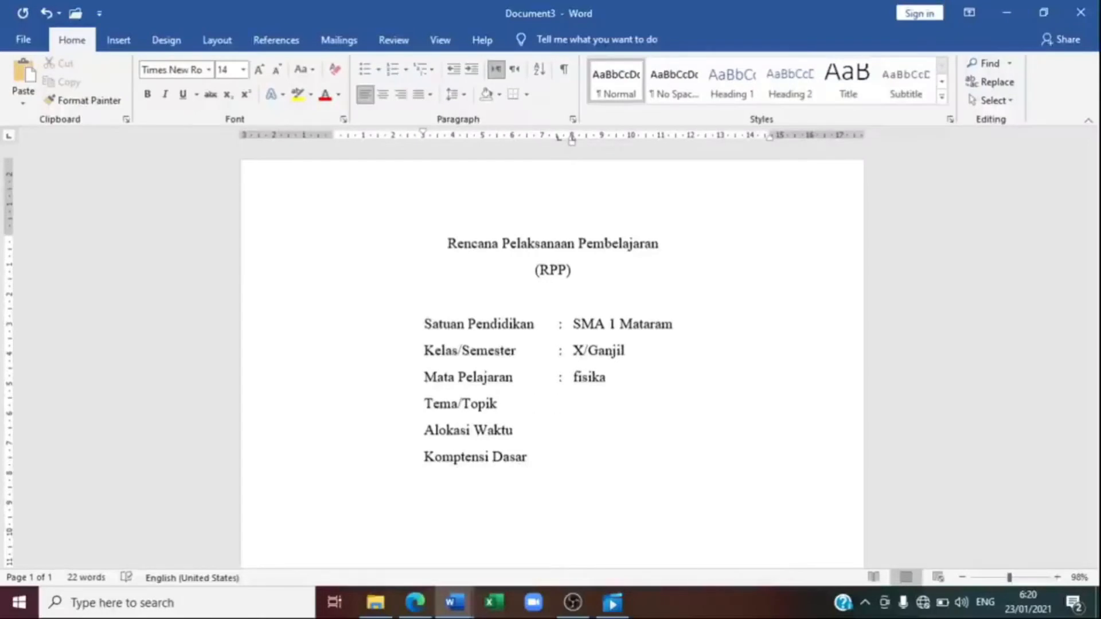
pyautogui.write(':\tGaya')
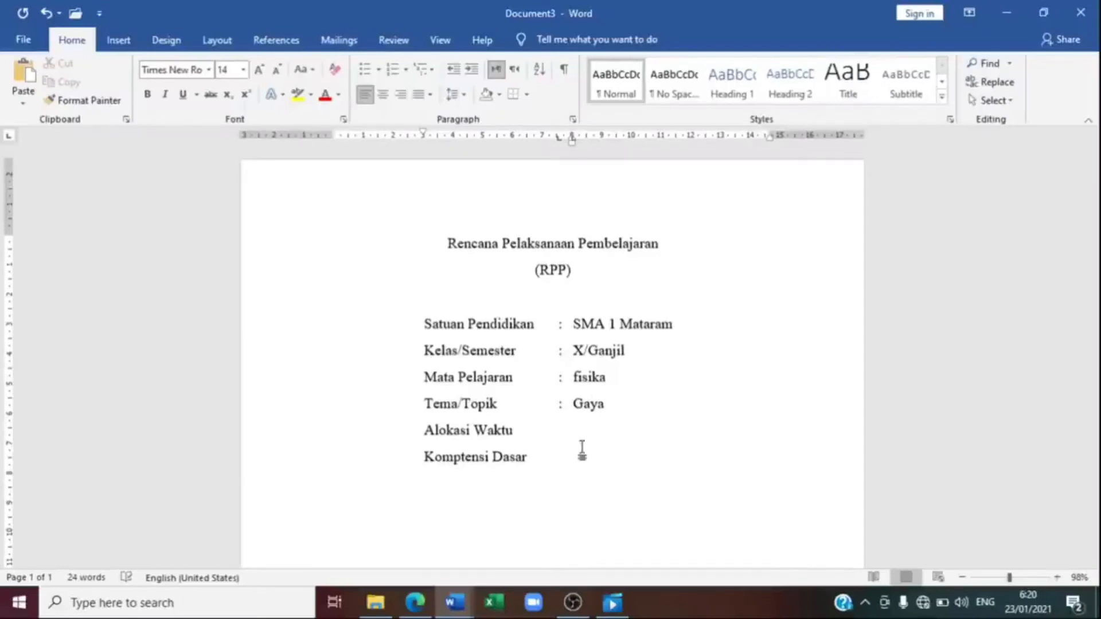
# Complete the Alokasi Waktu line with a tab-aligned colon and the value 2 X 30 Menit.
pyautogui.press('Tab')
pyautogui.write('#')
pyautogui.write('2')
pyautogui.write(' X')
pyautogui.write(' 30 Menit')
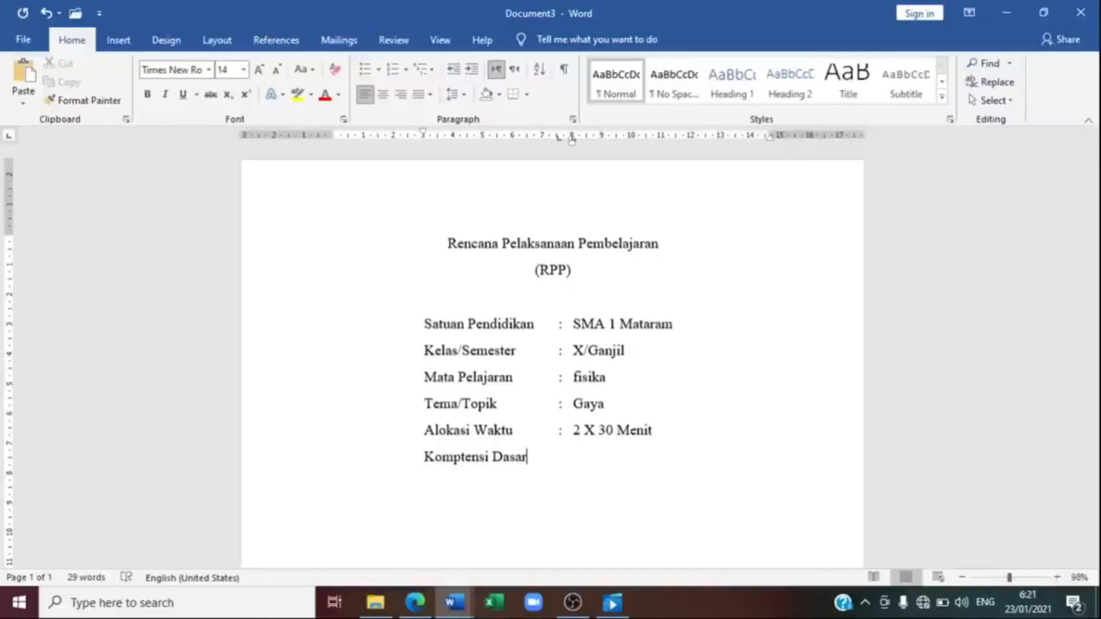
# Add a tab-aligned colon to the Komptensi Dasar line, check the description's wording in Document1 and return to Document3.
pyautogui.write(':')
pyautogui.press('Tab')
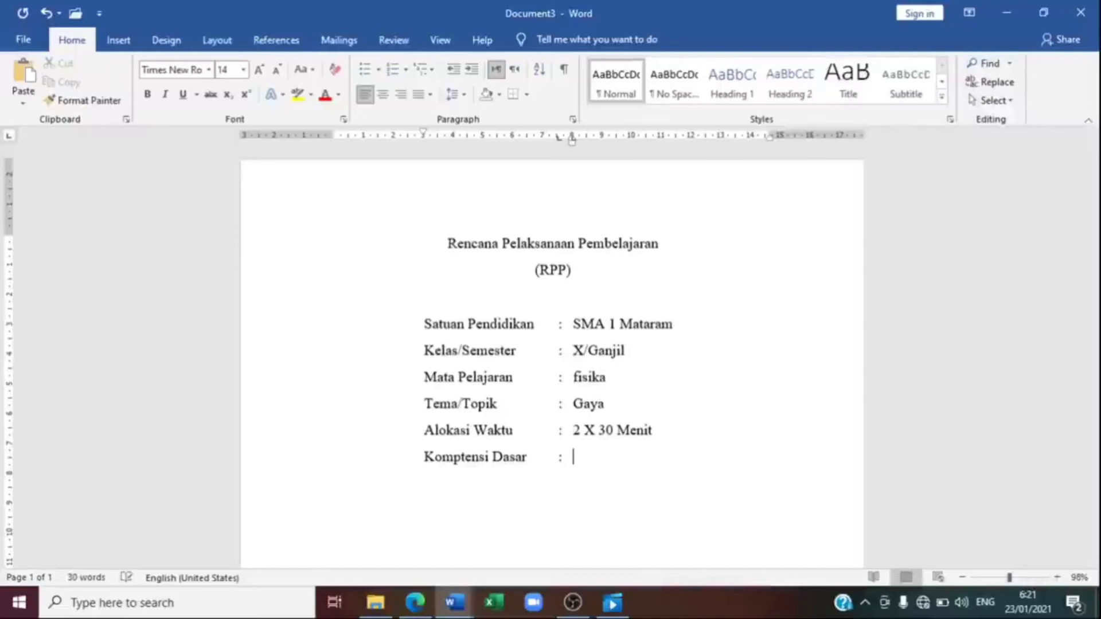
pyautogui.moveTo(455, 602)
pyautogui.click(406, 558)
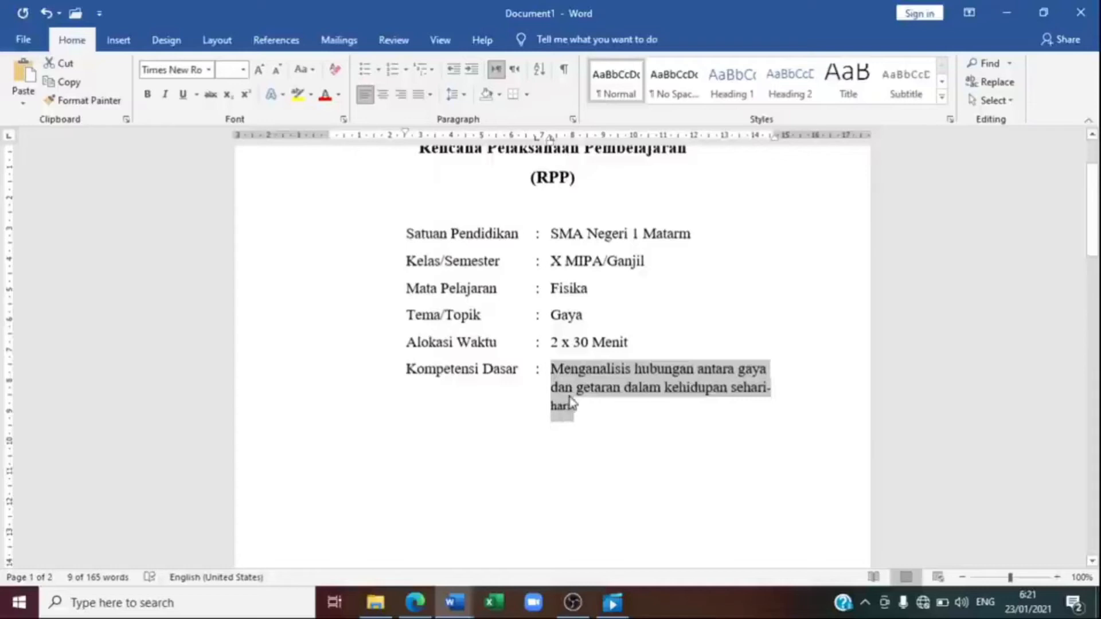
pyautogui.moveTo(454, 609)
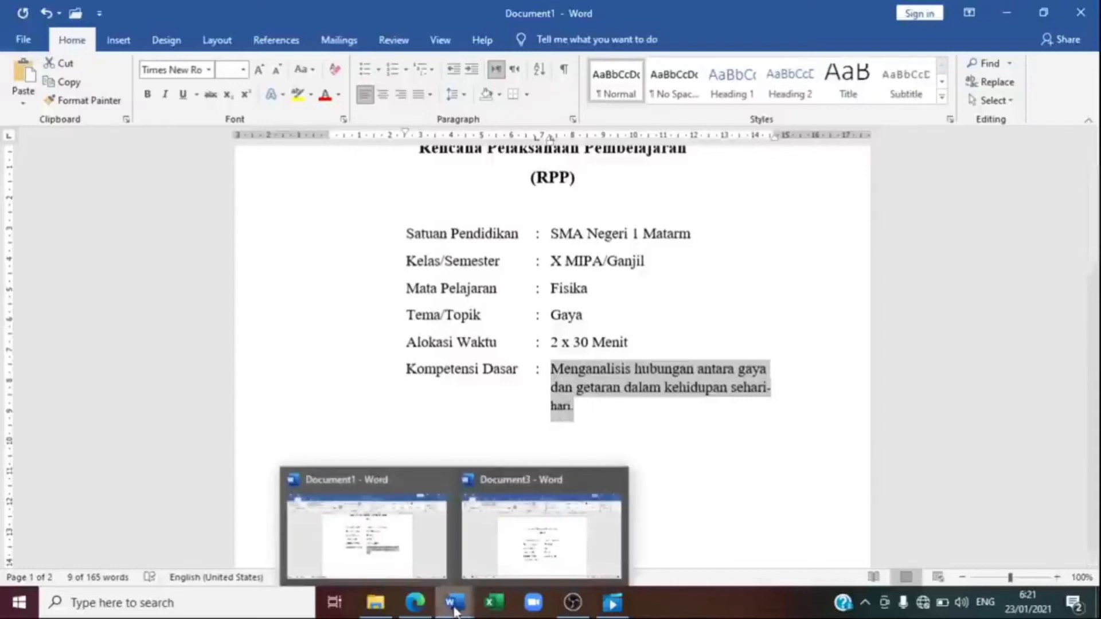
pyautogui.click(497, 576)
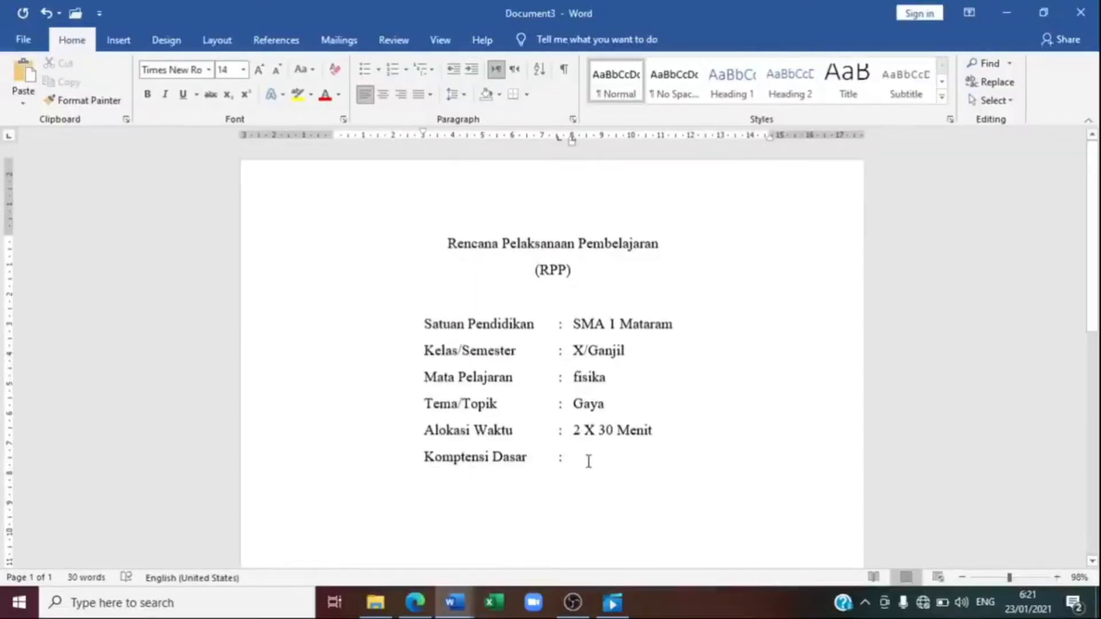
# Enter the Komptensi Dasar description "Menganalisis hubungan antara gaya dan getaran dalam kehidupan sehari-hari" and check its hanging alignment.
pyautogui.write('Mengana')
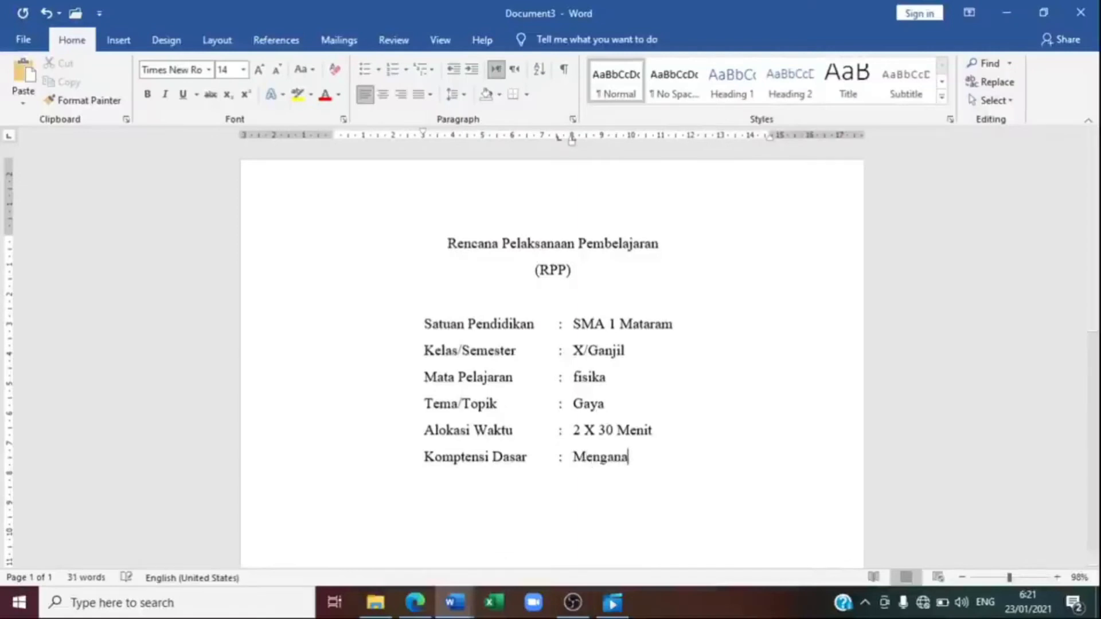
pyautogui.write('lisis hubungan antar')
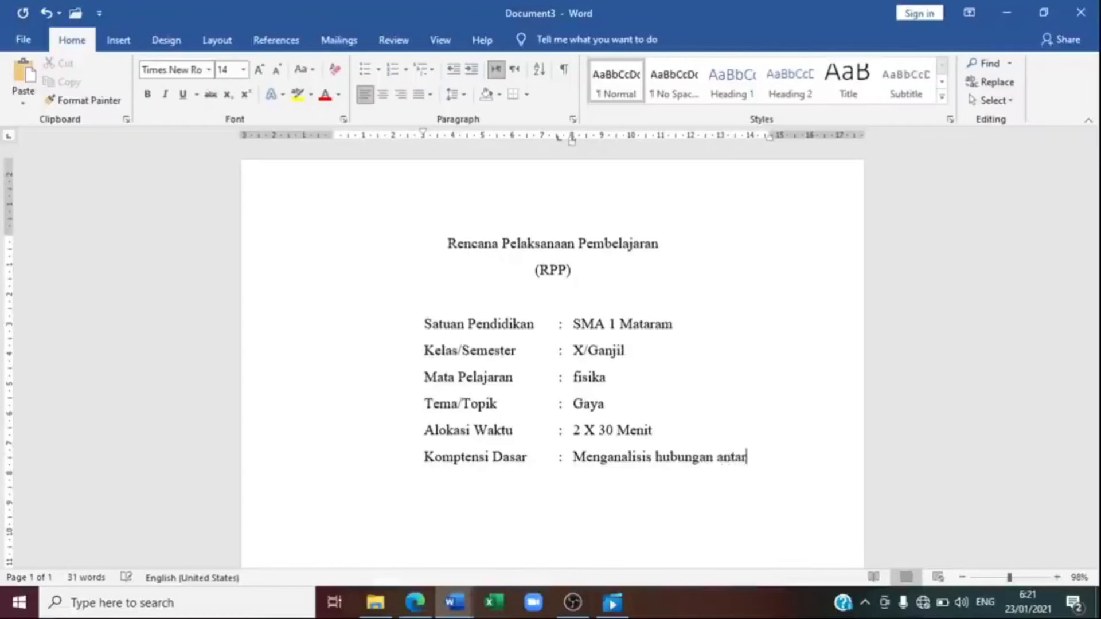
pyautogui.write('a gay dan k')
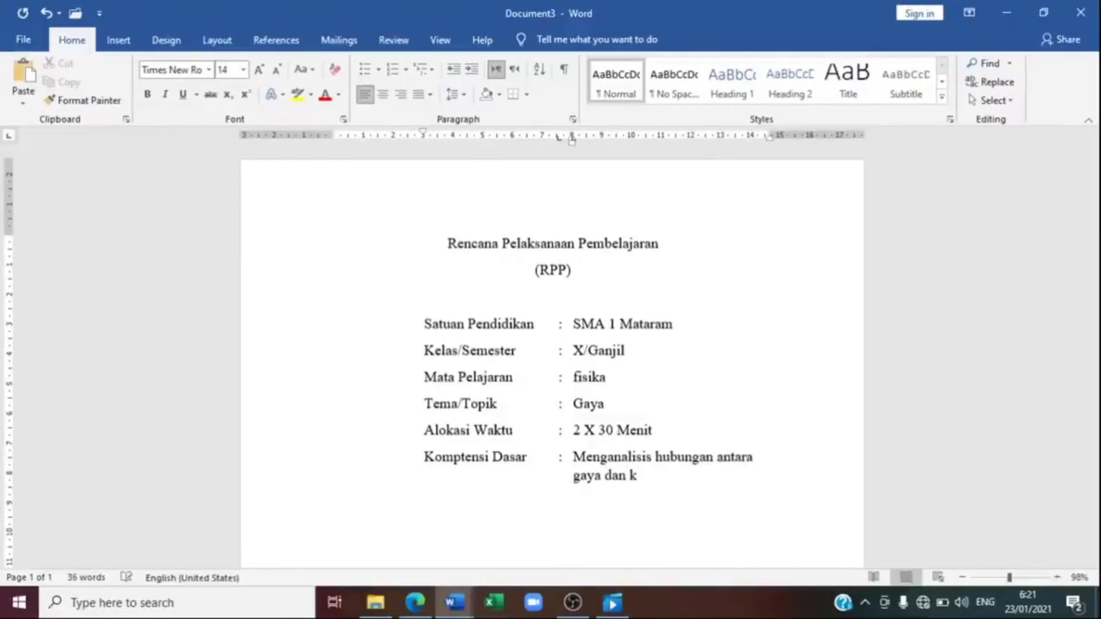
pyautogui.write('getaran dalam keh')
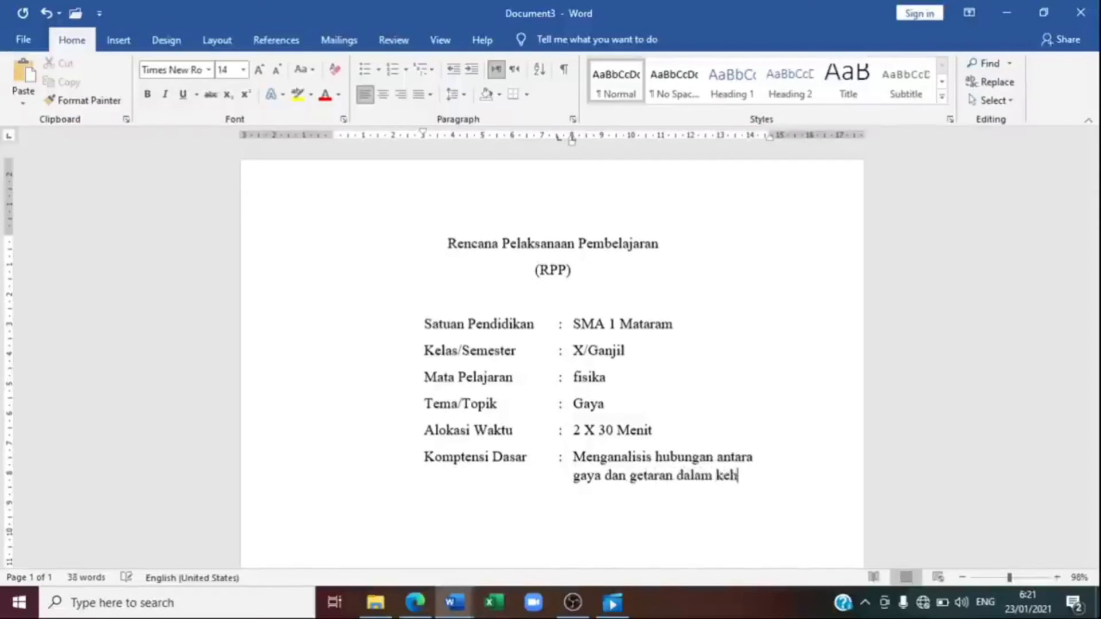
pyautogui.write('idupan seha')
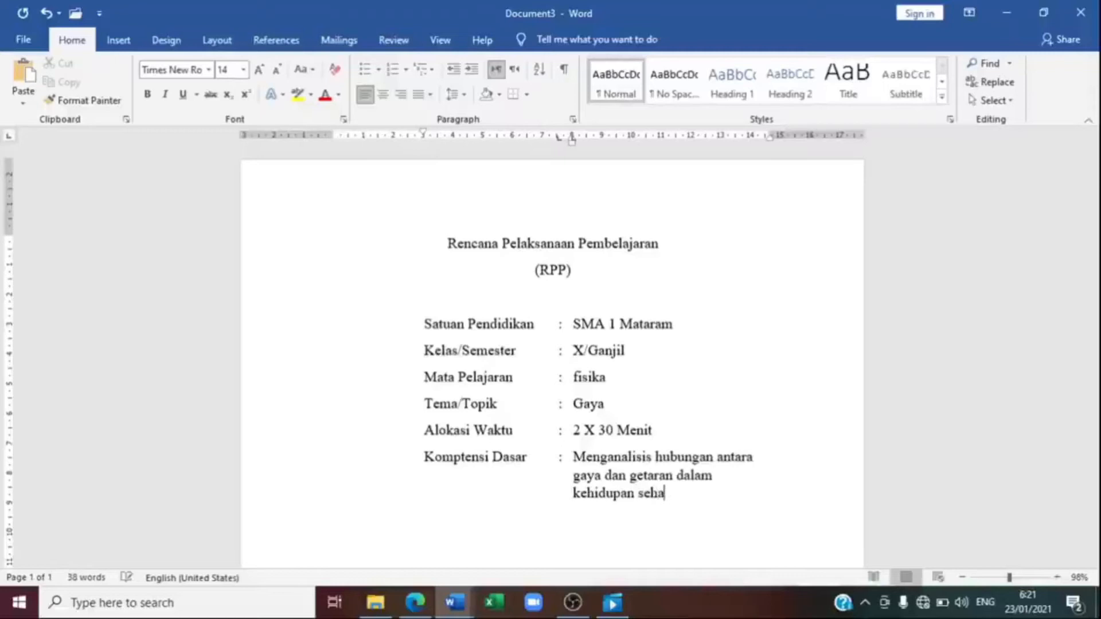
pyautogui.write('ri-hari')
pyautogui.moveTo(701, 494); pyautogui.dragTo(588, 470)
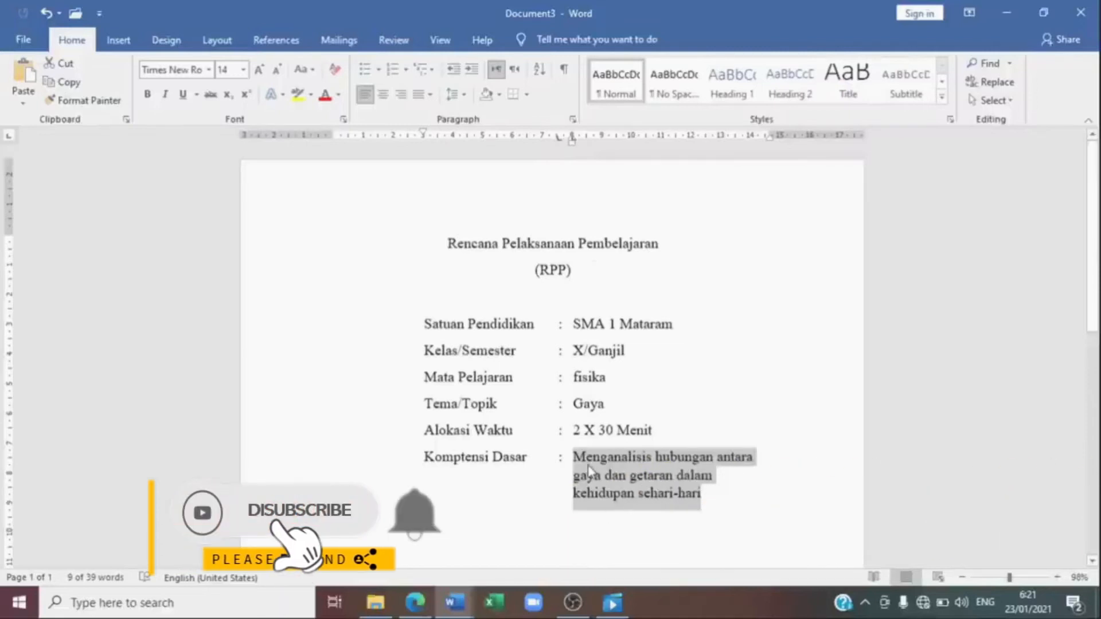
pyautogui.click(576, 479)
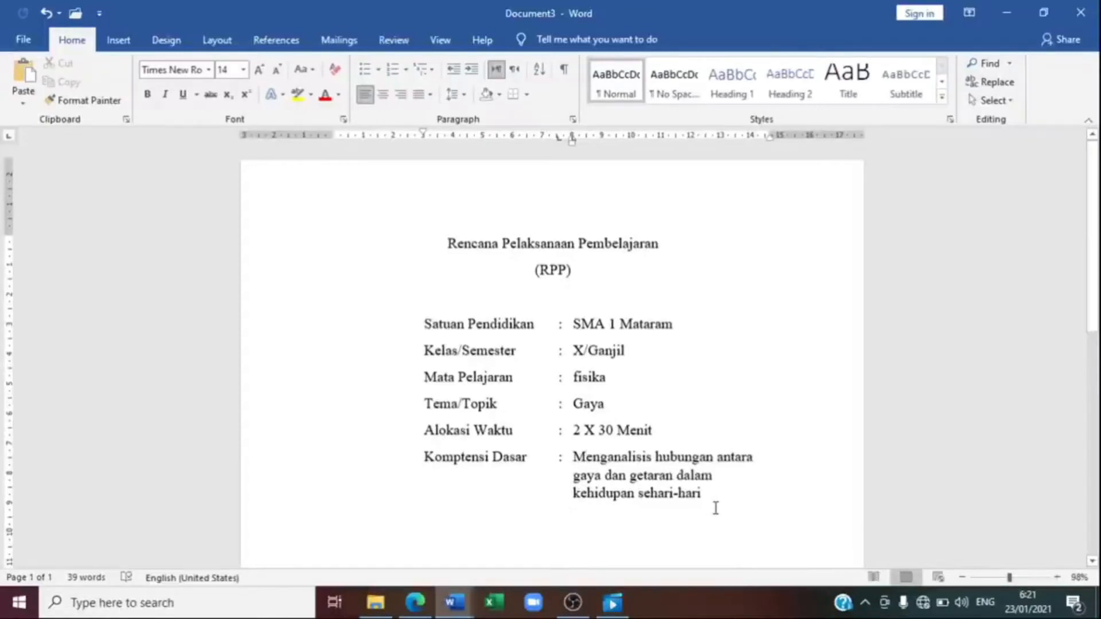
# Set the line spacing of the whole identity block, from Satuan Pendidikan to Komptensi Dasar, to 1,5.
pyautogui.moveTo(716, 506); pyautogui.dragTo(430, 311)
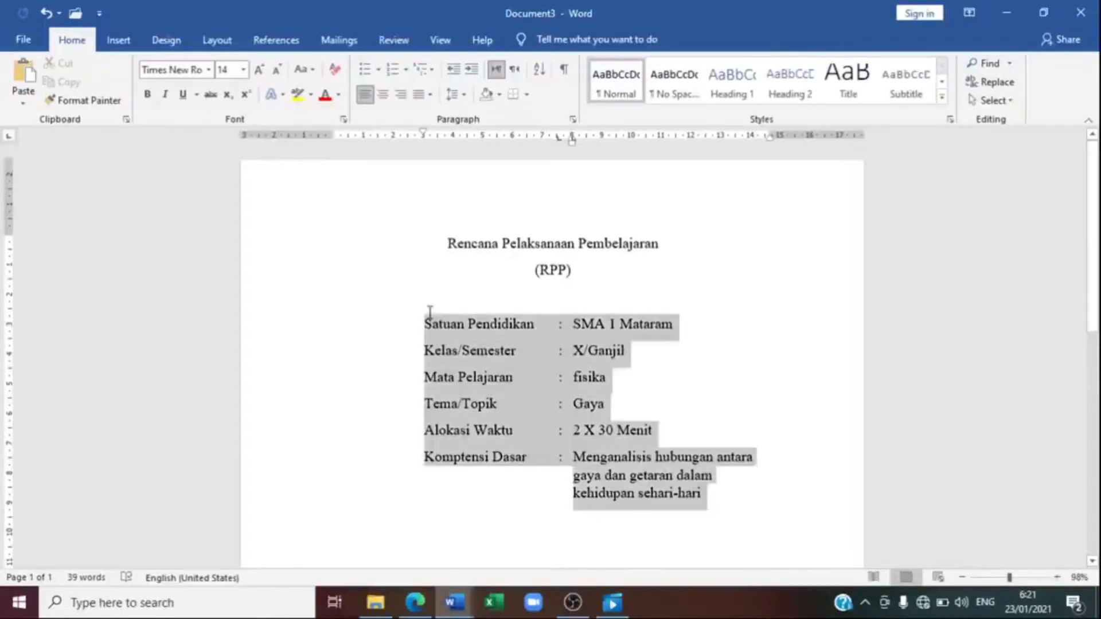
pyautogui.click(453, 96)
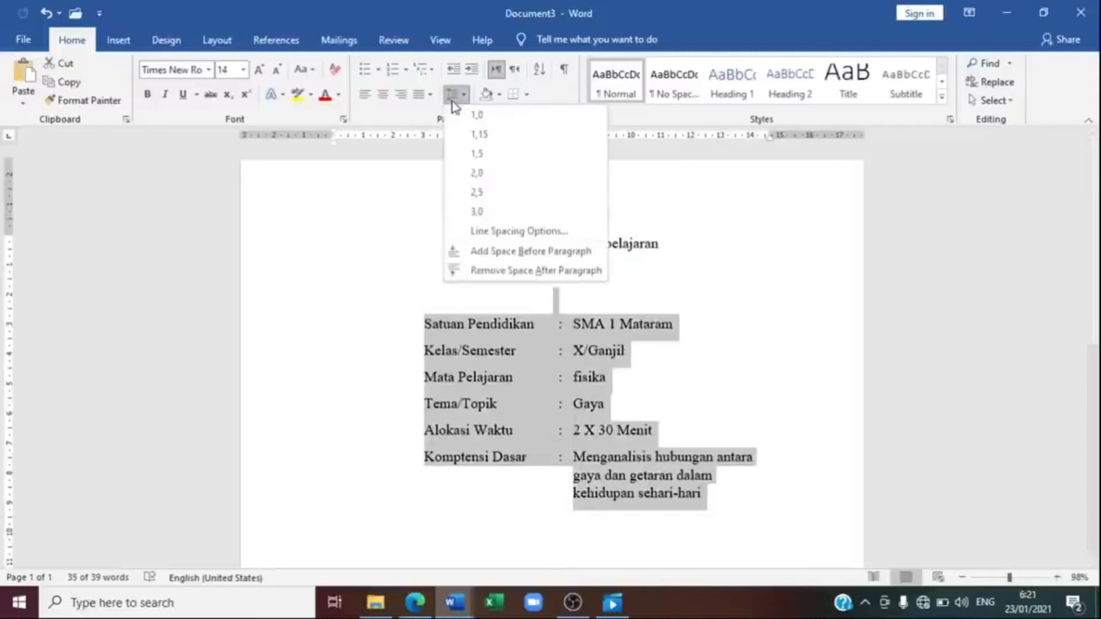
pyautogui.click(466, 152)
# Make the two title lines "Rencana Pelaksanaan Pembelajaran (RPP)" bold at font size 15.
pyautogui.moveTo(593, 270); pyautogui.dragTo(445, 240)
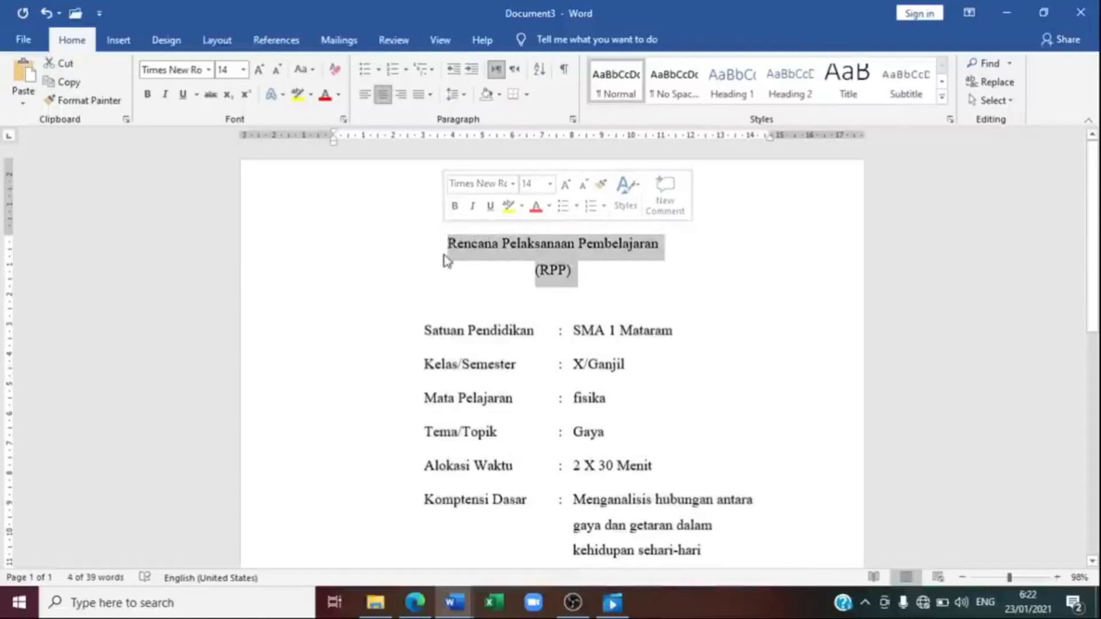
pyautogui.hotkey('ctrl', ']')
pyautogui.hotkey('ctrl', 'b')
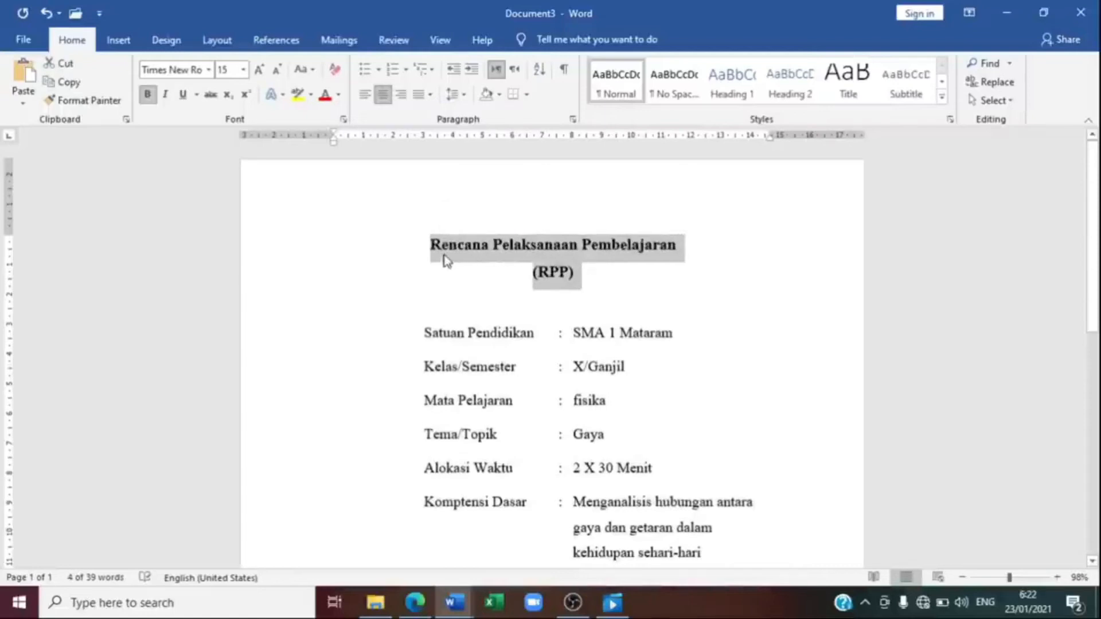
pyautogui.click(538, 433)
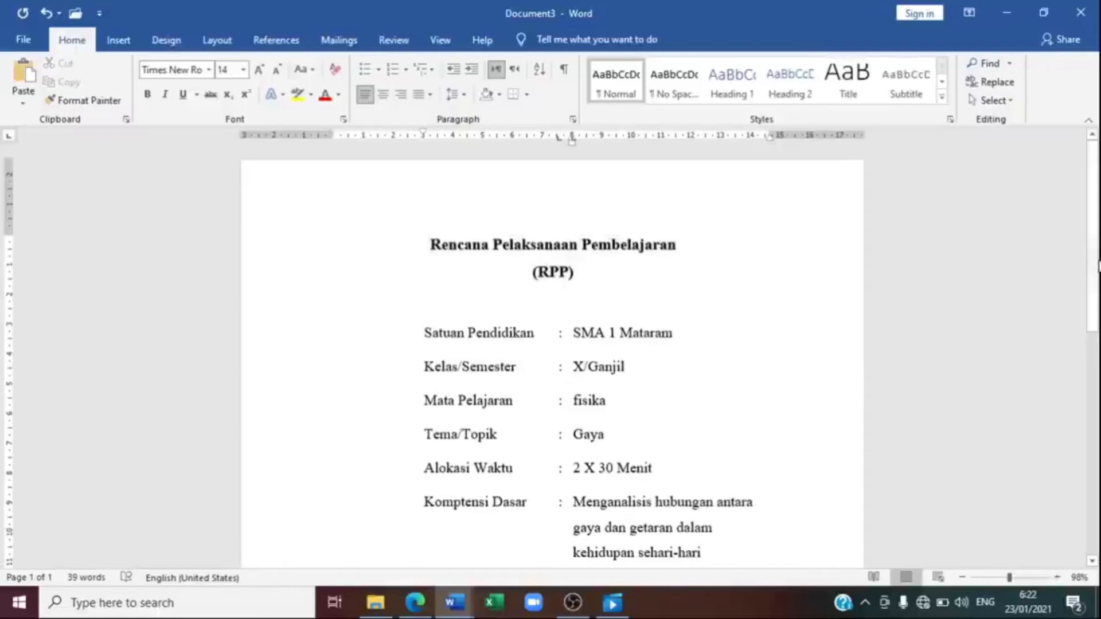
pyautogui.scroll(-3, 1098, 307)
pyautogui.scroll(1, 1098, 307)
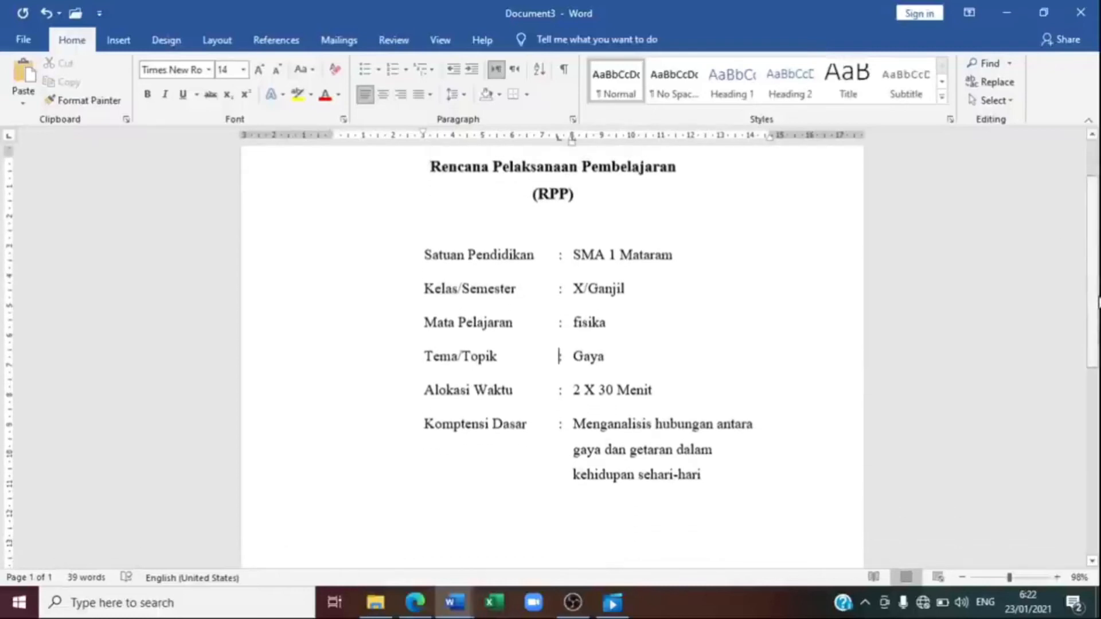
# Switch to Document1 and copy the two-line title "SUSUNAN KEPANITIAN KEGIATAN PERKEMAHAN" from its second page.
pyautogui.moveTo(457, 602)
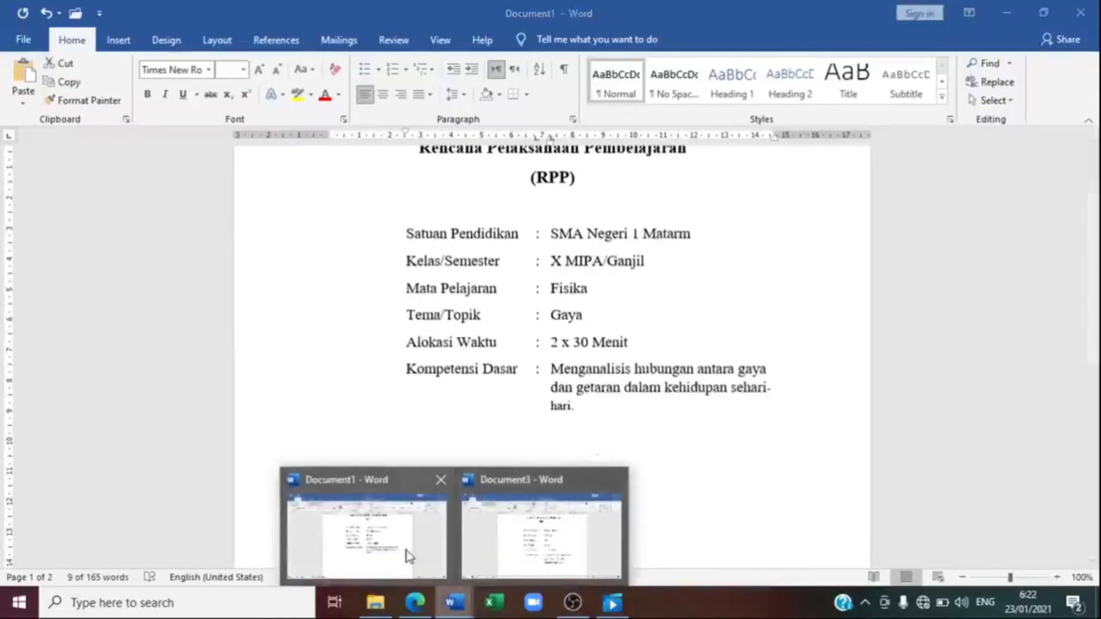
pyautogui.click(407, 558)
pyautogui.moveTo(1093, 237); pyautogui.dragTo(1092, 424)
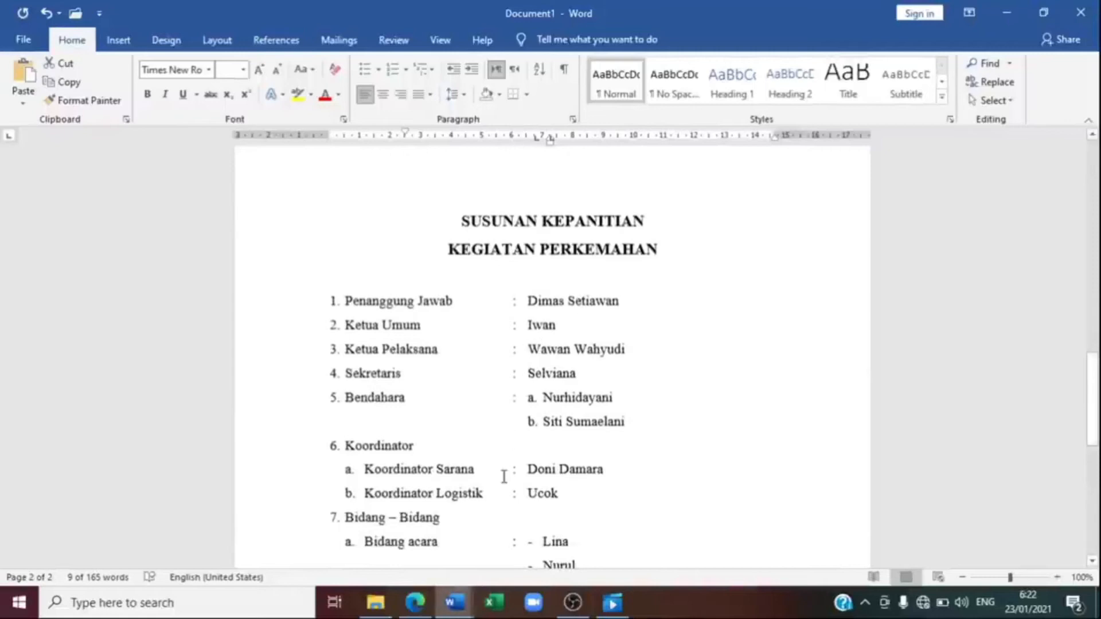
pyautogui.moveTo(664, 255); pyautogui.dragTo(457, 236)
pyautogui.hotkey('ctrl', 'c')
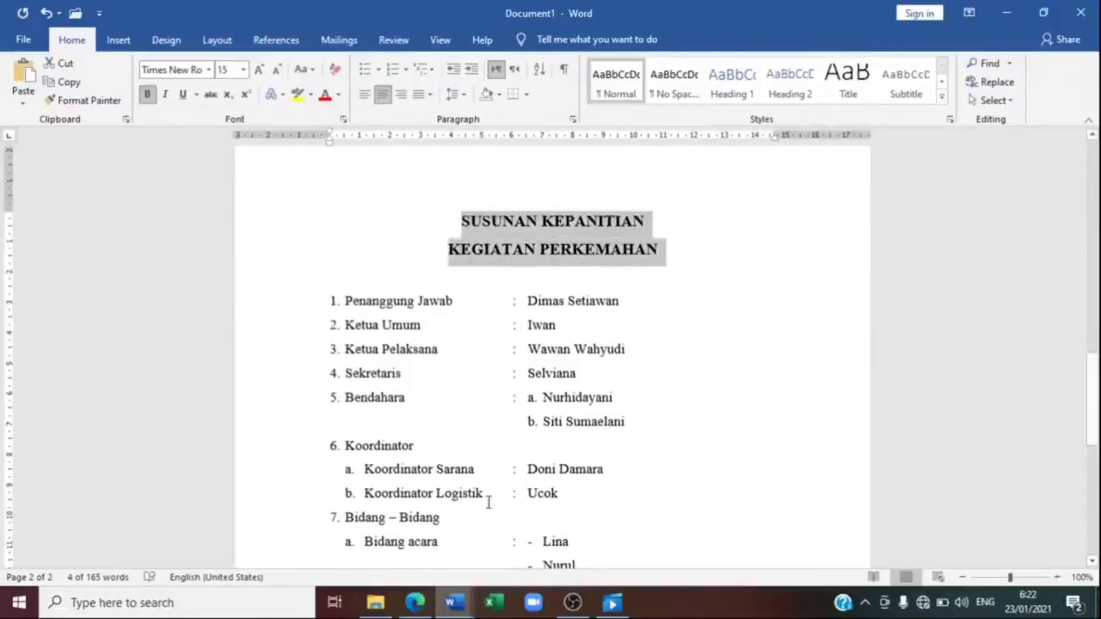
# Switch to Document3 and start a new page below the Komptensi Dasar text with a page break.
pyautogui.rightClick(455, 603)
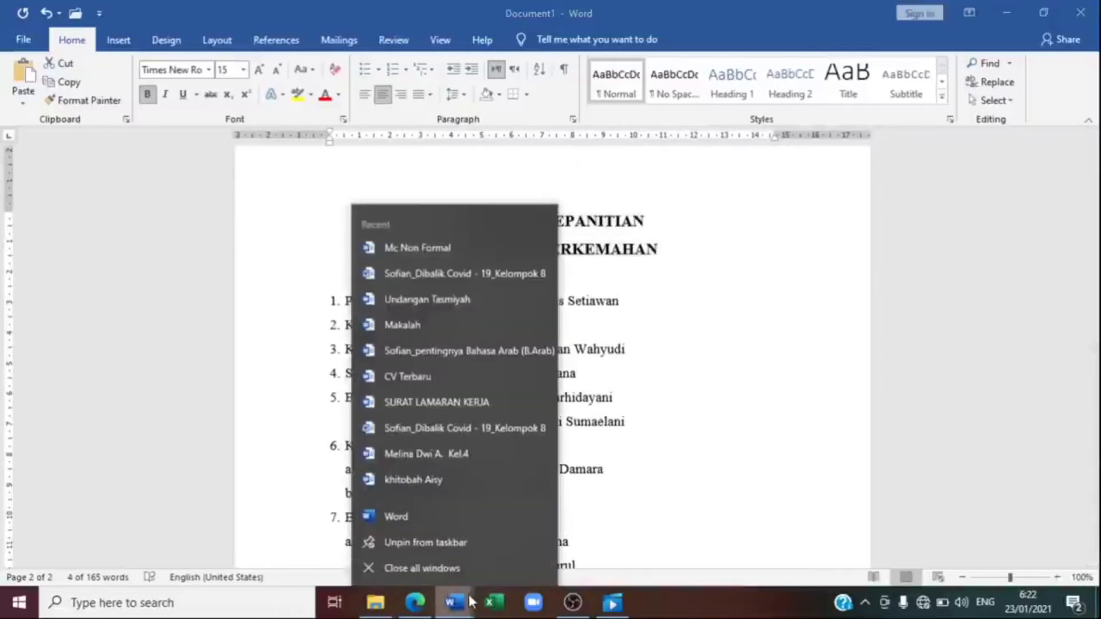
pyautogui.click(469, 594)
pyautogui.click(534, 551)
pyautogui.scroll(-4, 623, 381)
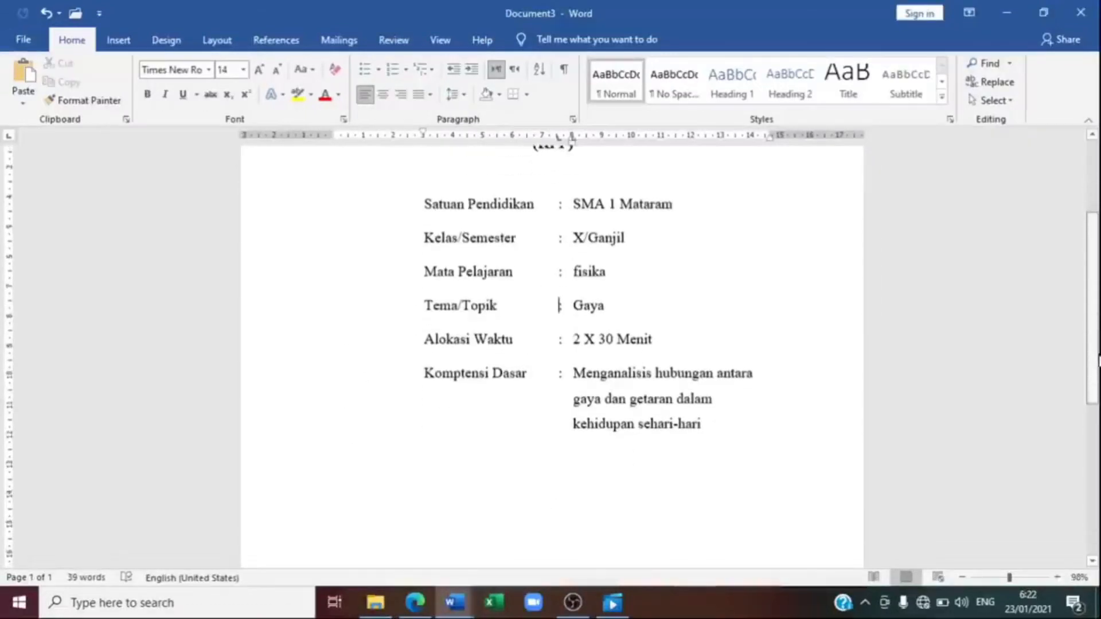
pyautogui.click(512, 383)
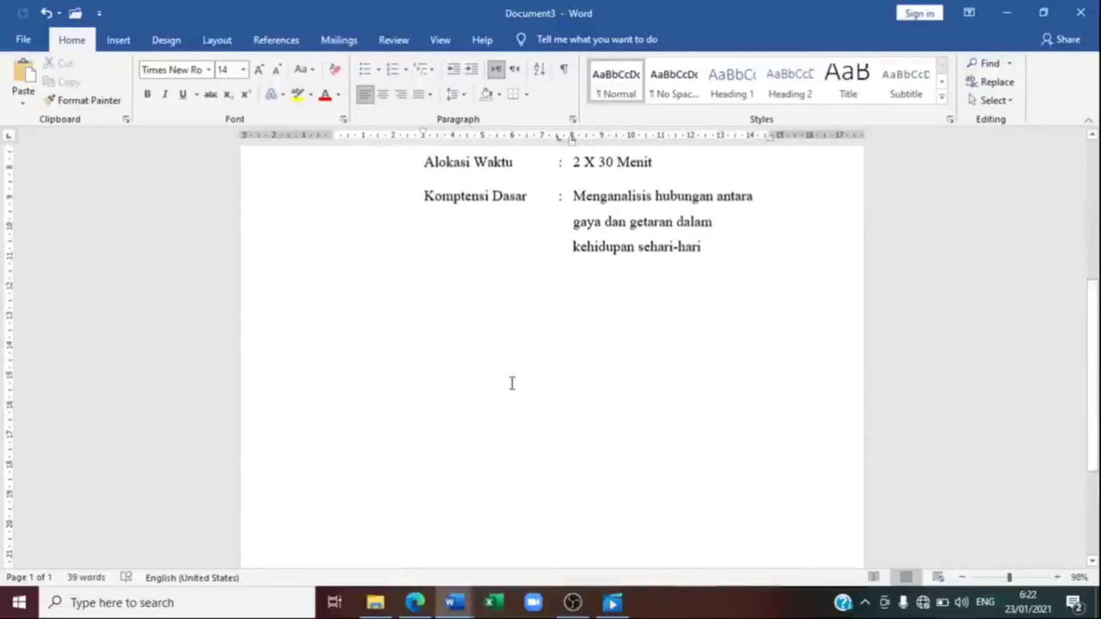
pyautogui.click(755, 279)
pyautogui.press('Return')
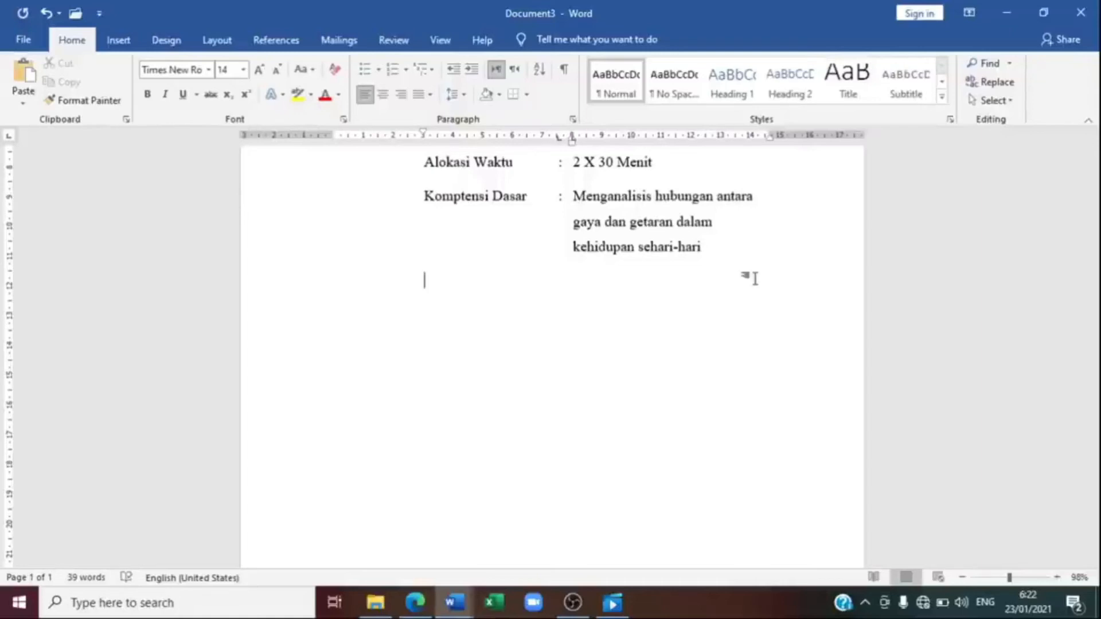
pyautogui.hotkey('ctrl', 'Return')
pyautogui.moveTo(1099, 309); pyautogui.dragTo(1097, 362)
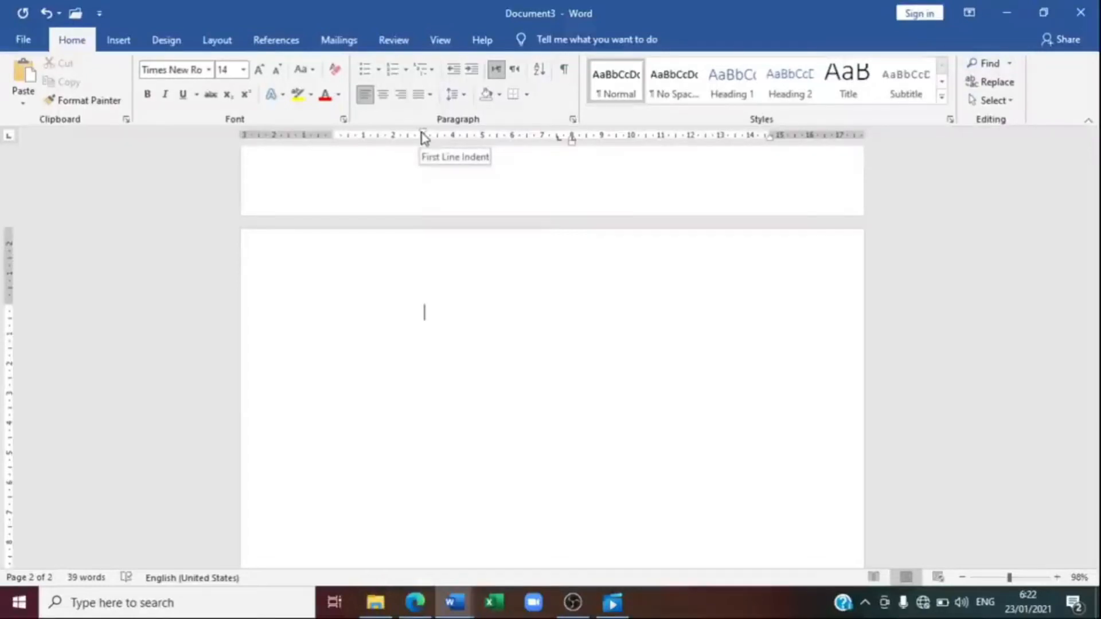
# Enter some trial text on the new page to test its first-line indent, and erase it again.
pyautogui.write('gajhdgxg')
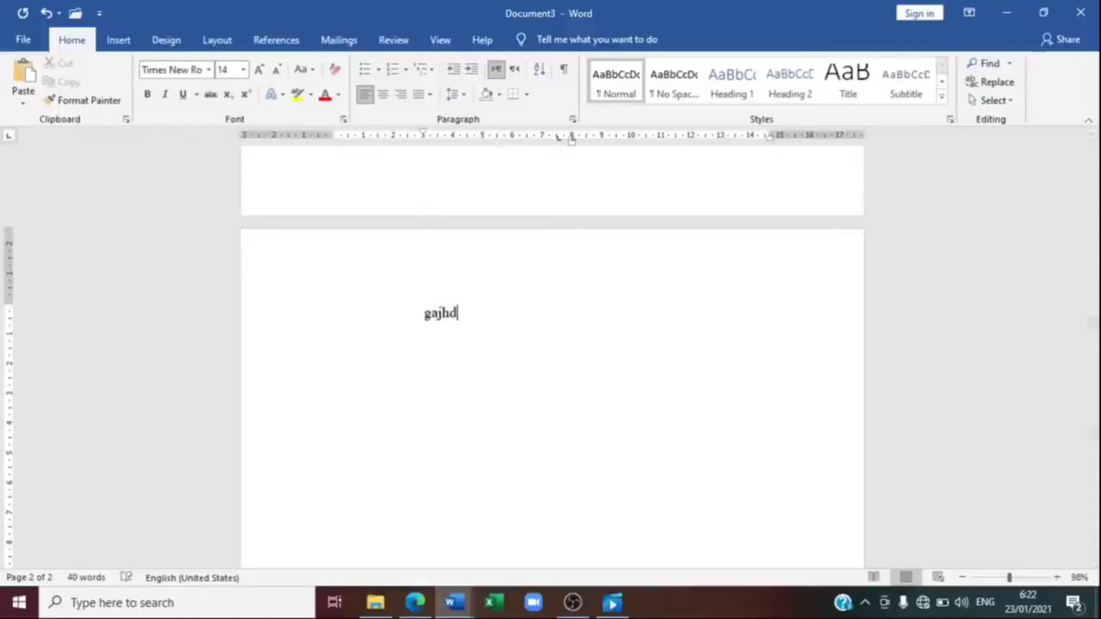
pyautogui.press('BackSpace')
pyautogui.press('BackSpace')
pyautogui.press('BackSpace')
pyautogui.press('BackSpace')
pyautogui.press('BackSpace')
pyautogui.press('BackSpace')
pyautogui.press('BackSpace')
pyautogui.press('BackSpace')
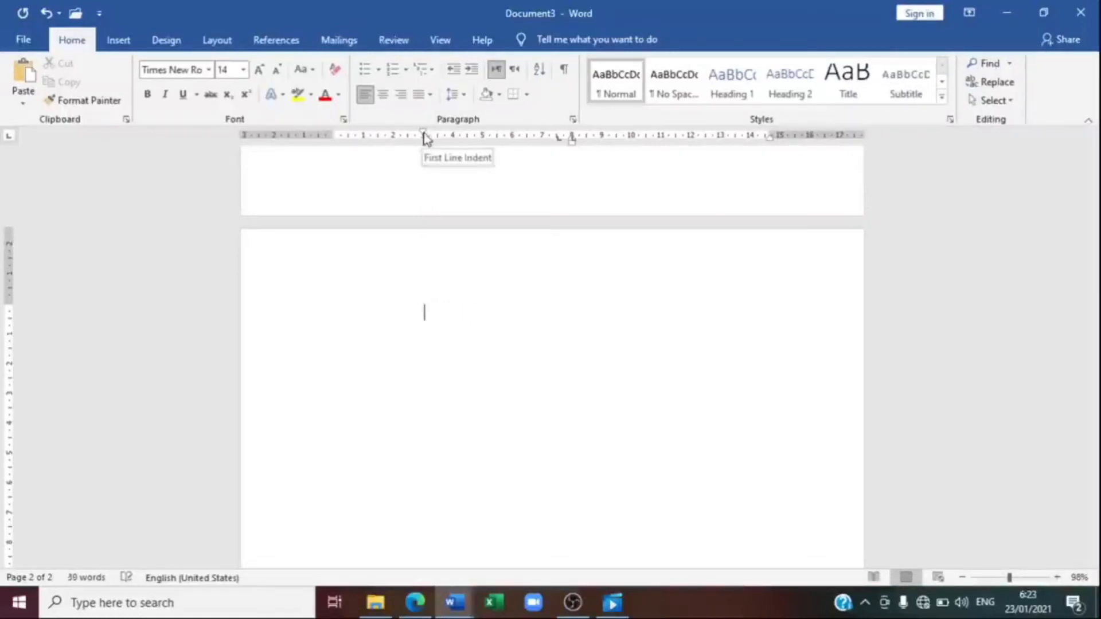
# Reset the first-line indent of the new page's empty paragraph to 0 and remove its tab stop at about 7.5 cm.
pyautogui.moveTo(423, 133); pyautogui.dragTo(337, 148)
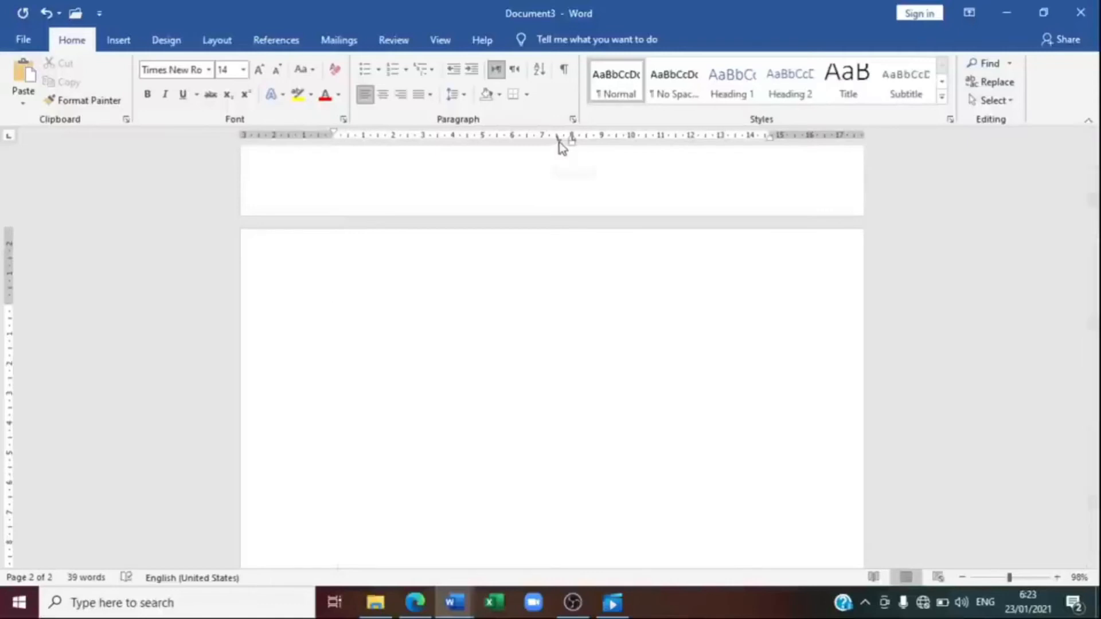
pyautogui.moveTo(559, 142); pyautogui.dragTo(559, 142)
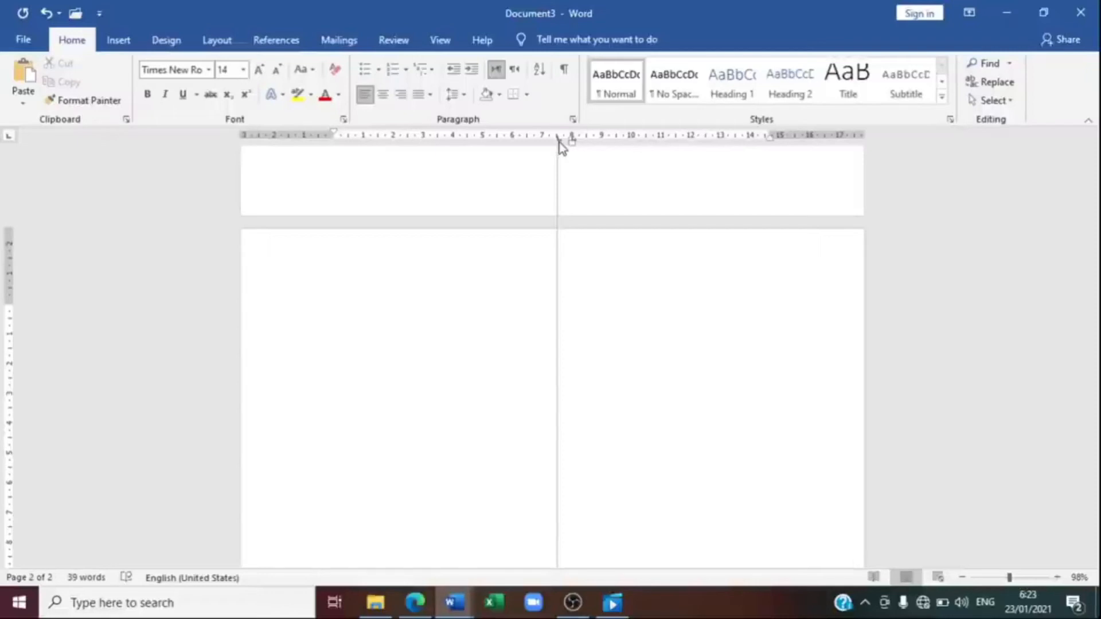
pyautogui.moveTo(559, 143); pyautogui.dragTo(538, 177)
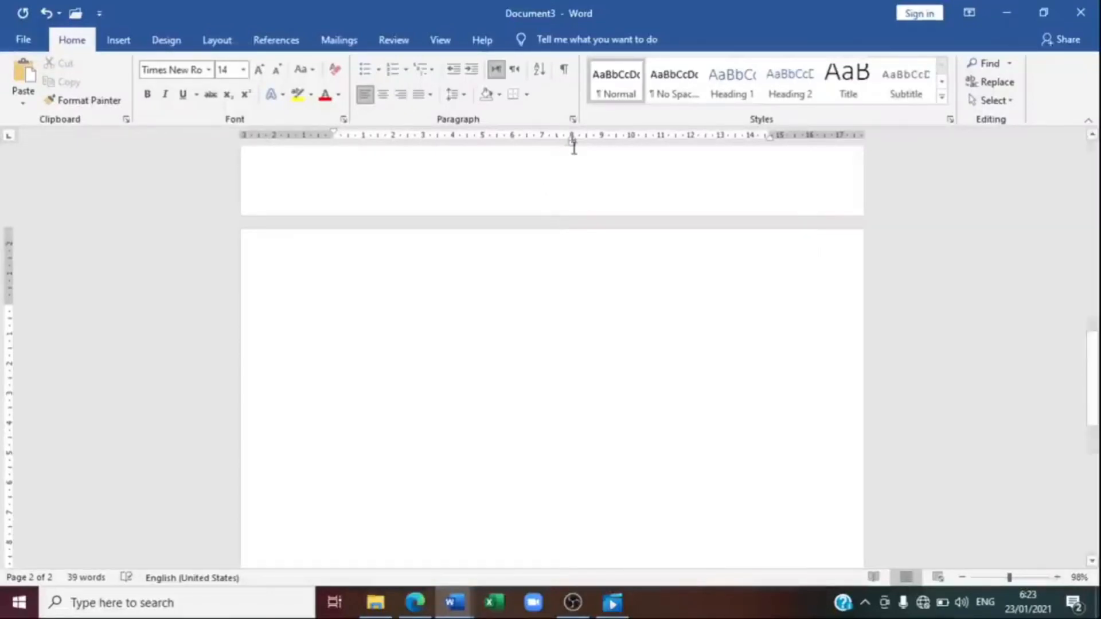
pyautogui.moveTo(573, 140); pyautogui.dragTo(494, 235)
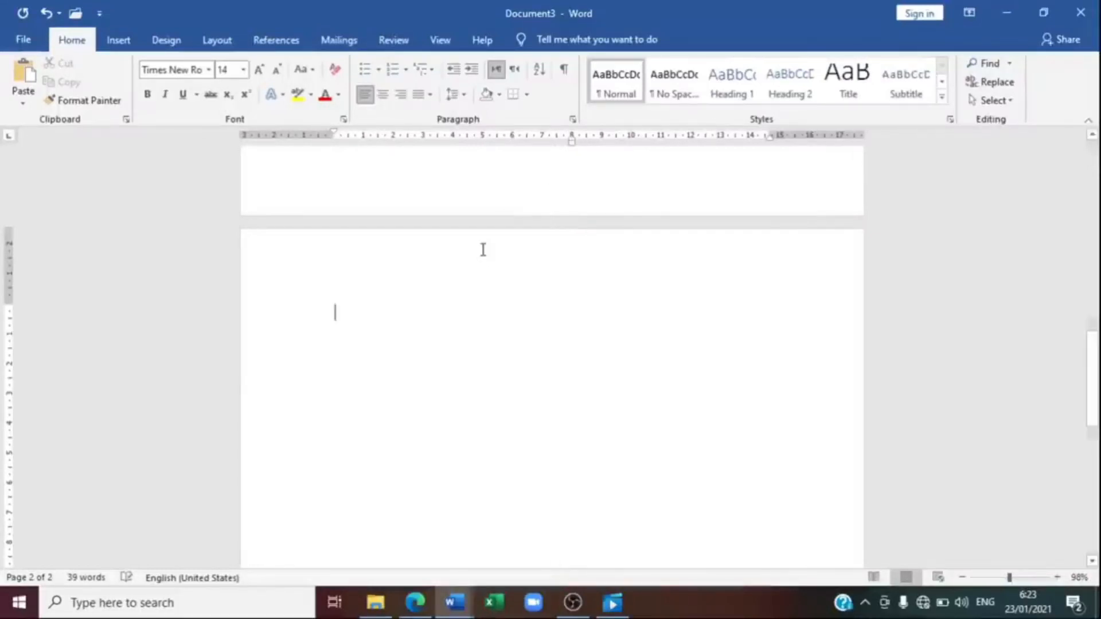
# Start a third page and paste the copied title "SUSUNAN KEPANITIAN KEGIATAN PERKEMAHAN" there, with a new line below it.
pyautogui.hotkey('ctrl', 'Return')
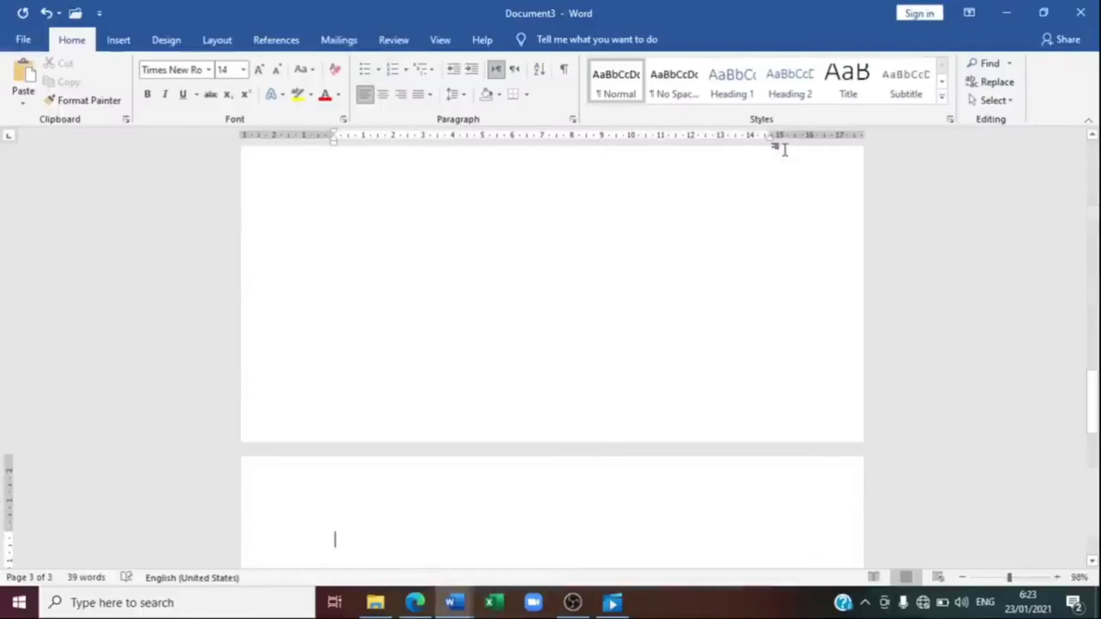
pyautogui.moveTo(1093, 402); pyautogui.dragTo(1094, 424)
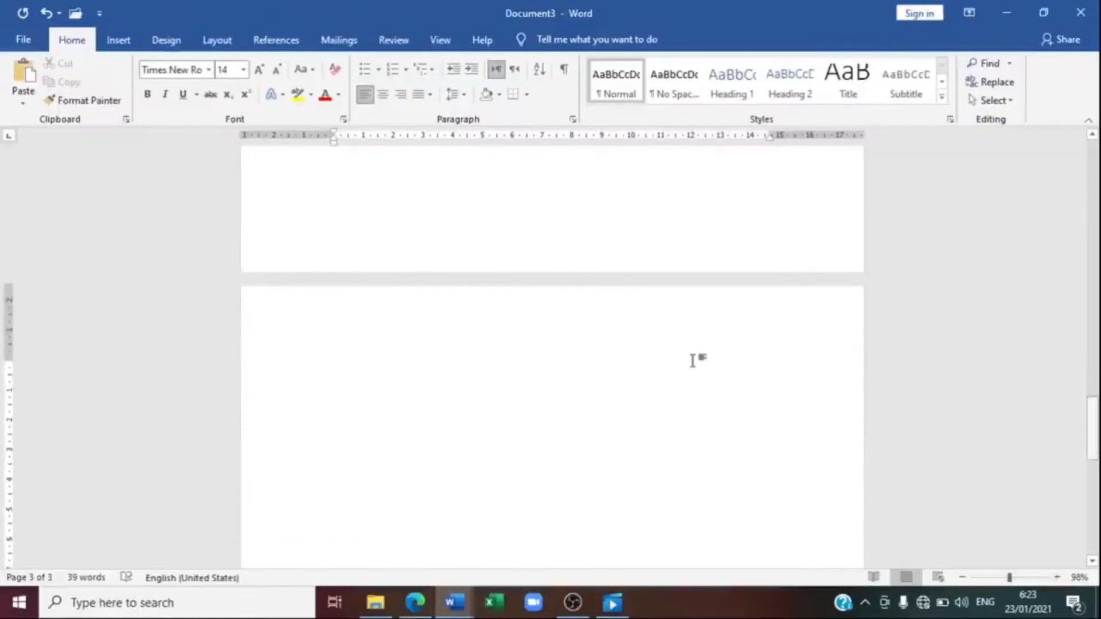
pyautogui.hotkey('ctrl', 'v')
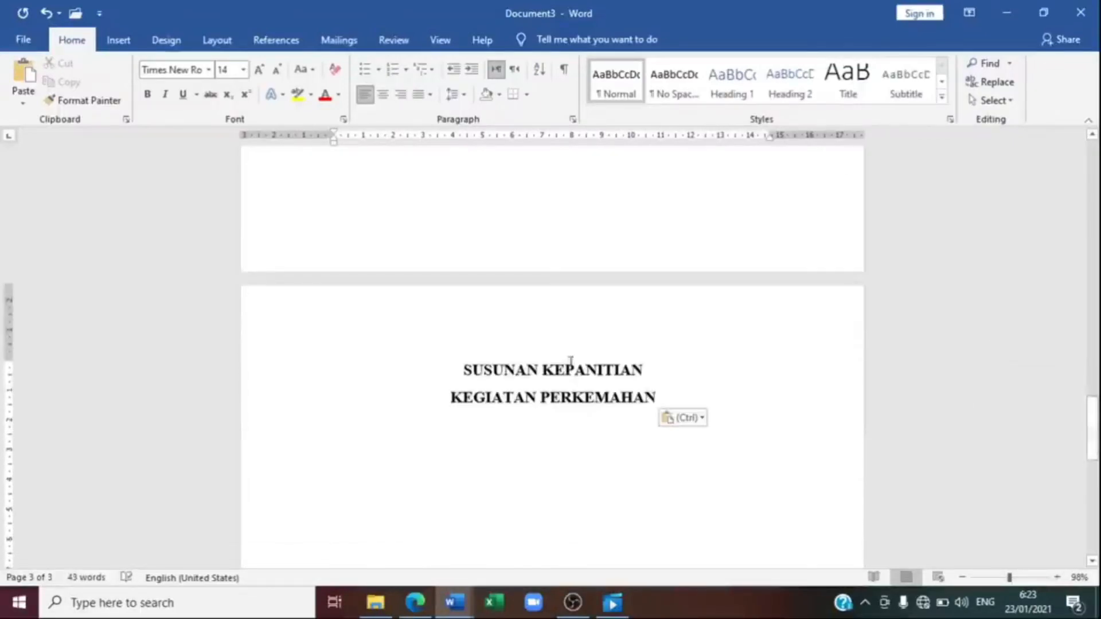
pyautogui.press('Return')
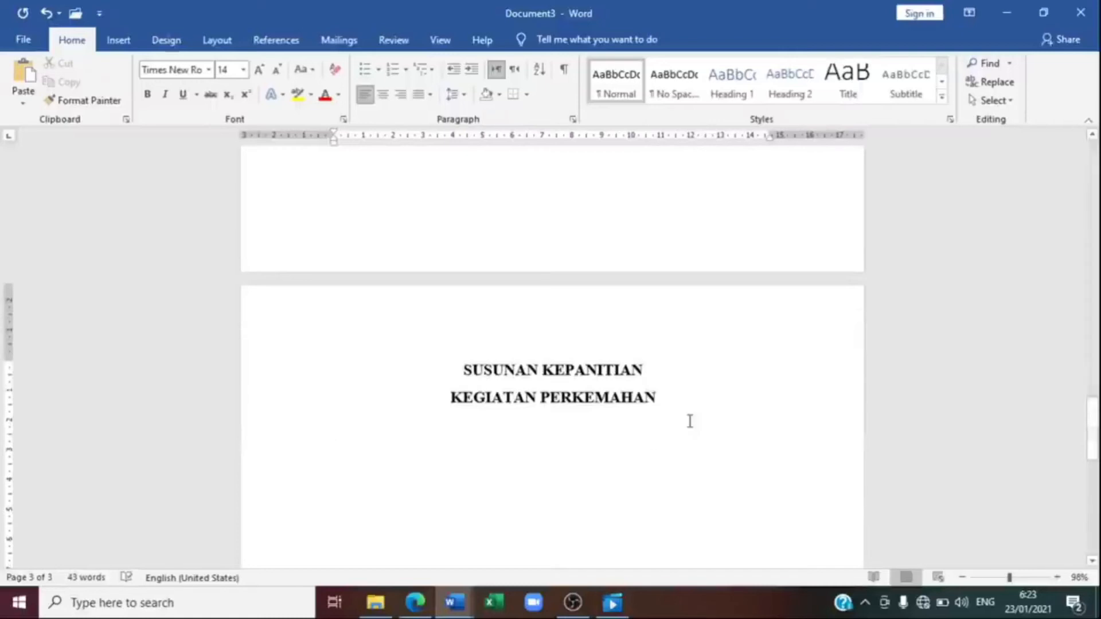
# Glance at Document1 for reference and enter the first numbered item "1. Penanggung Jawab" below the pasted title.
pyautogui.moveTo(454, 589)
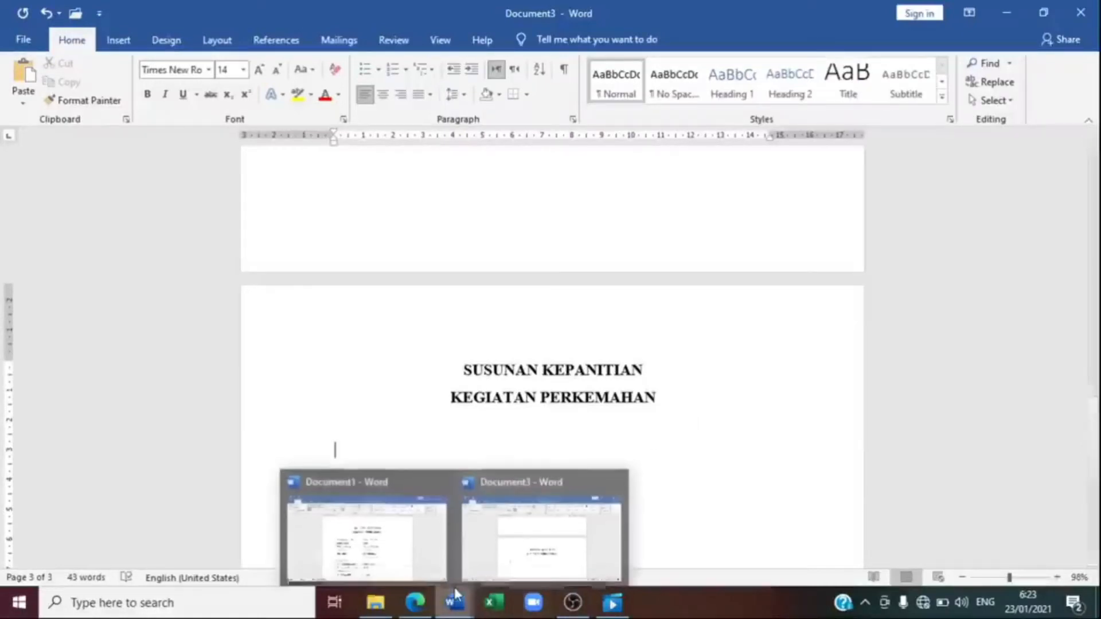
pyautogui.click(425, 531)
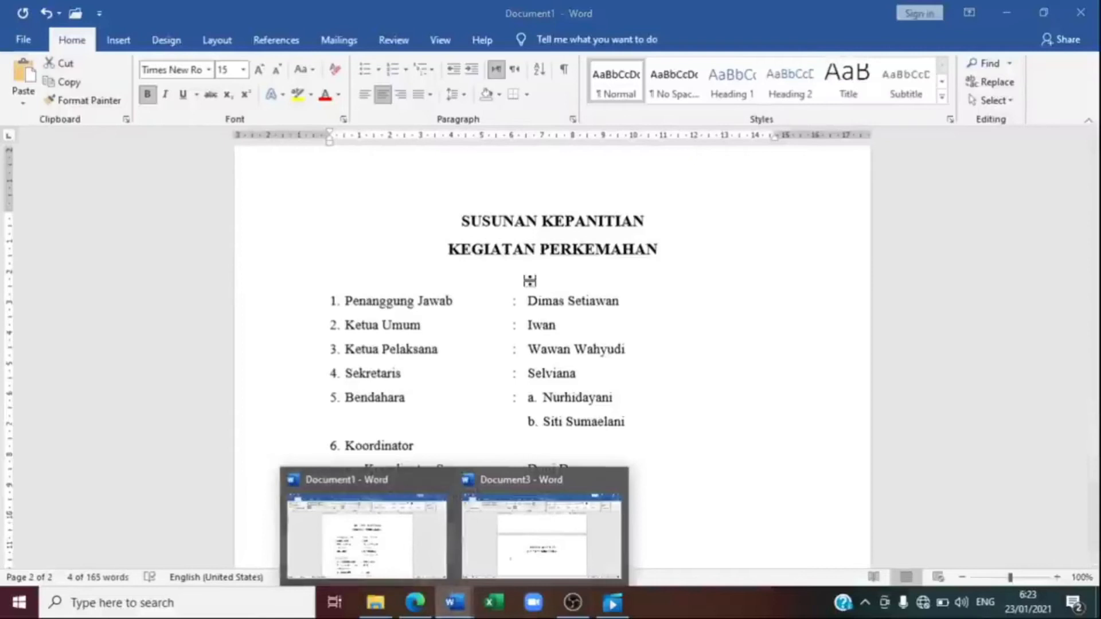
pyautogui.write('q')
pyautogui.write('1')
pyautogui.write('. ')
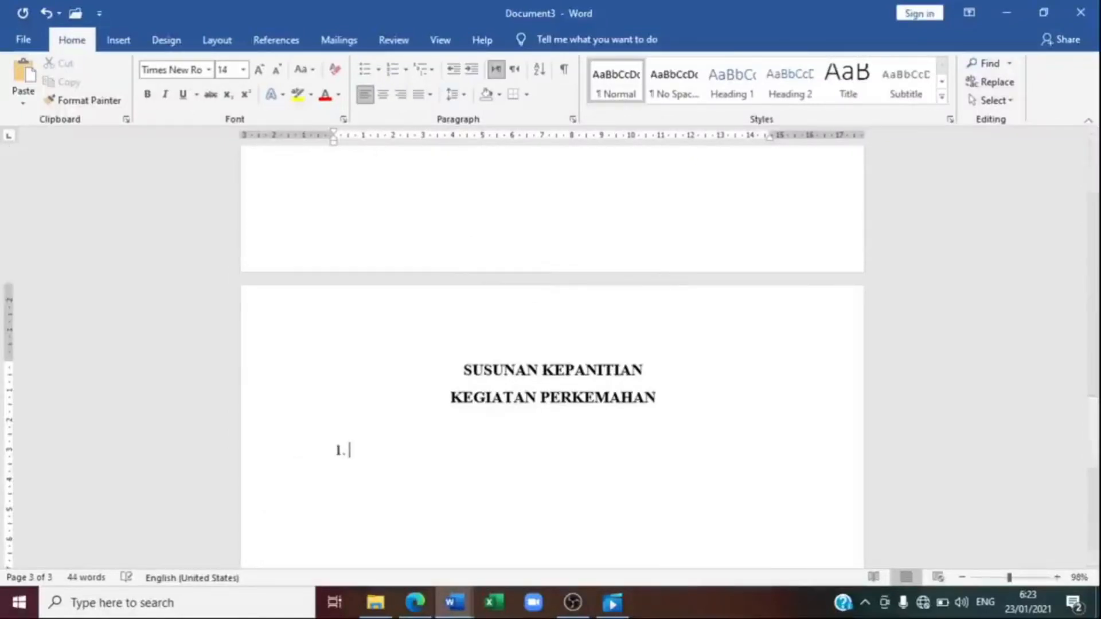
pyautogui.write('P')
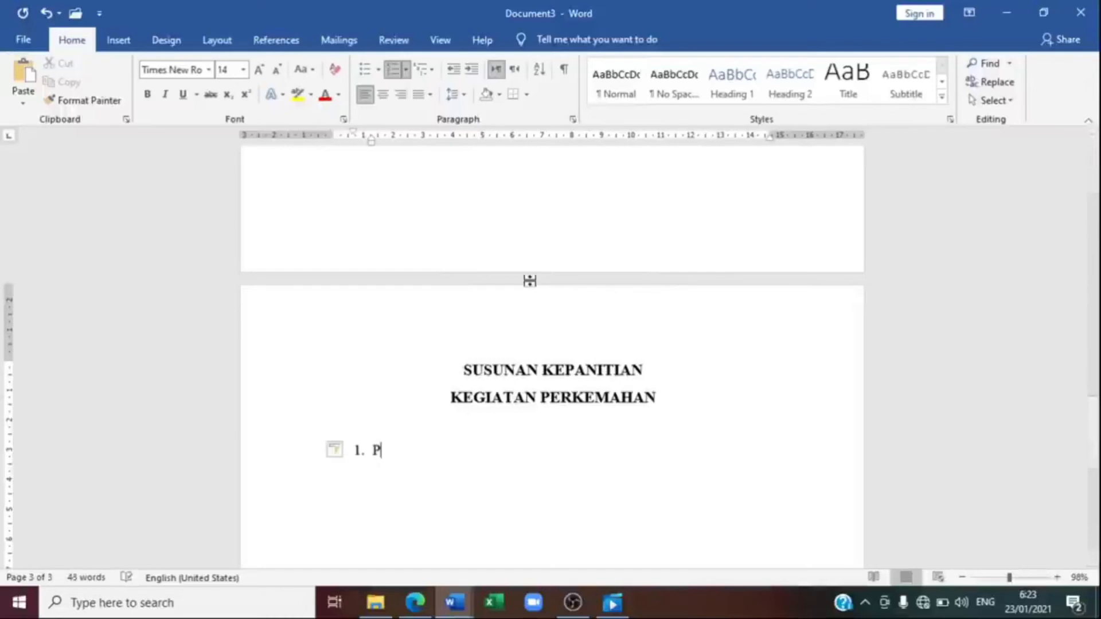
pyautogui.write('enang')
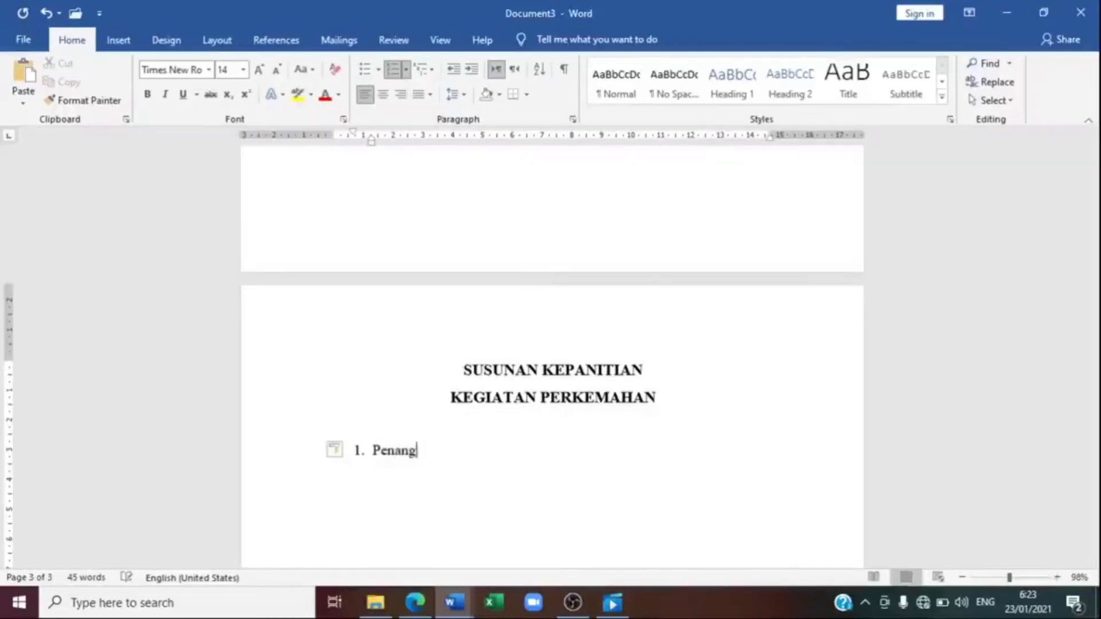
pyautogui.write('gung Jawab')
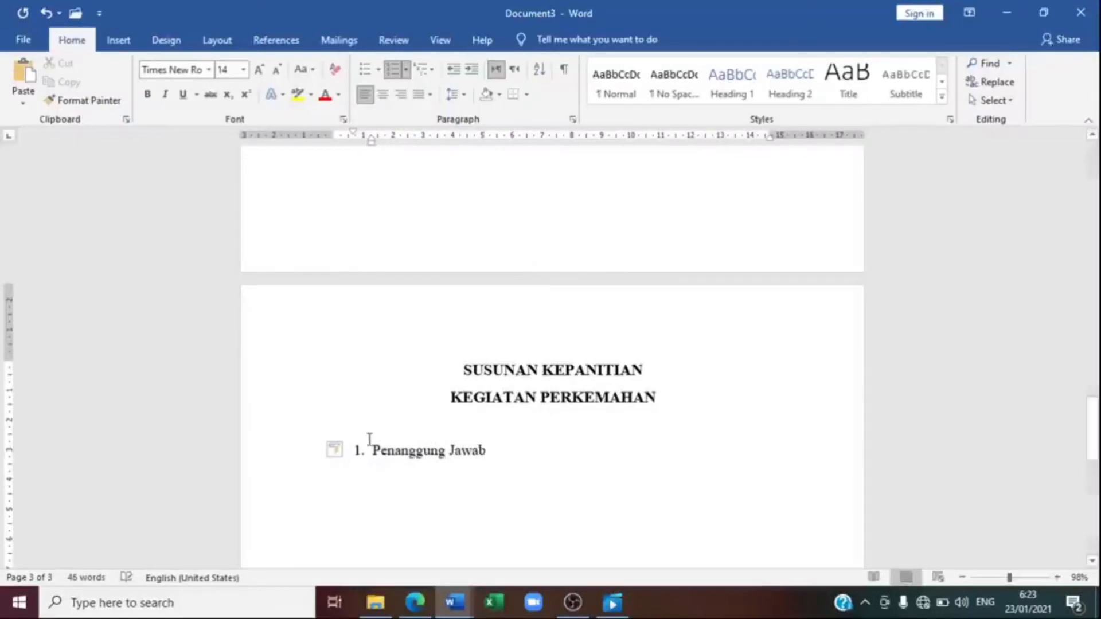
# Set the first-line indent of the Penanggung Jawab item to 0 and its hanging indent to about 0.5 cm.
pyautogui.moveTo(359, 451); pyautogui.dragTo(368, 451)
pyautogui.hotkey('ctrl', 'z')
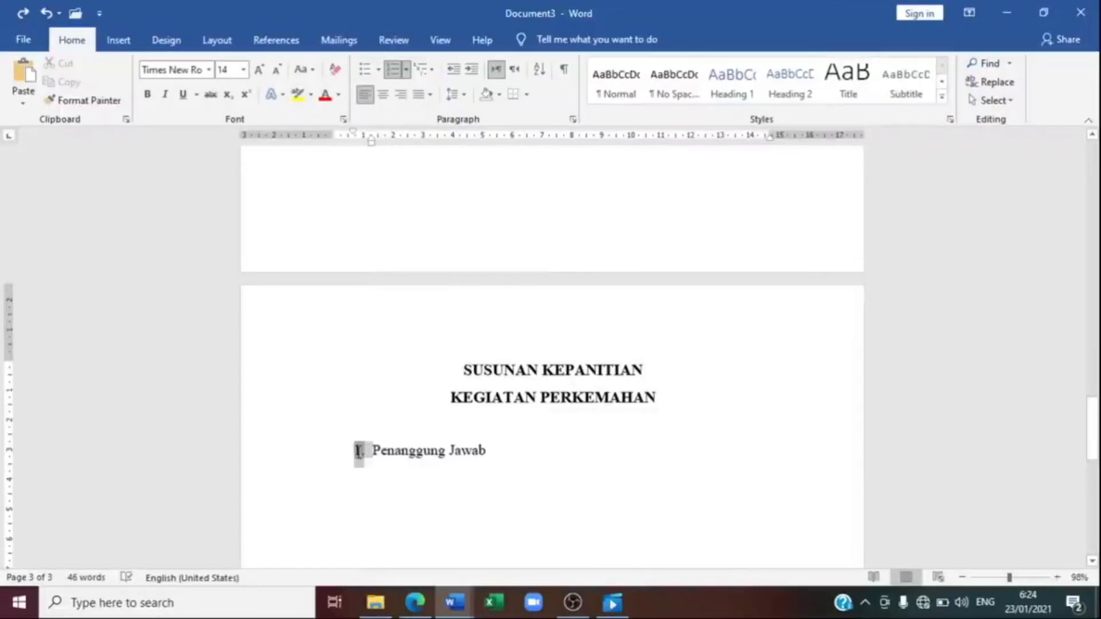
pyautogui.click(370, 471)
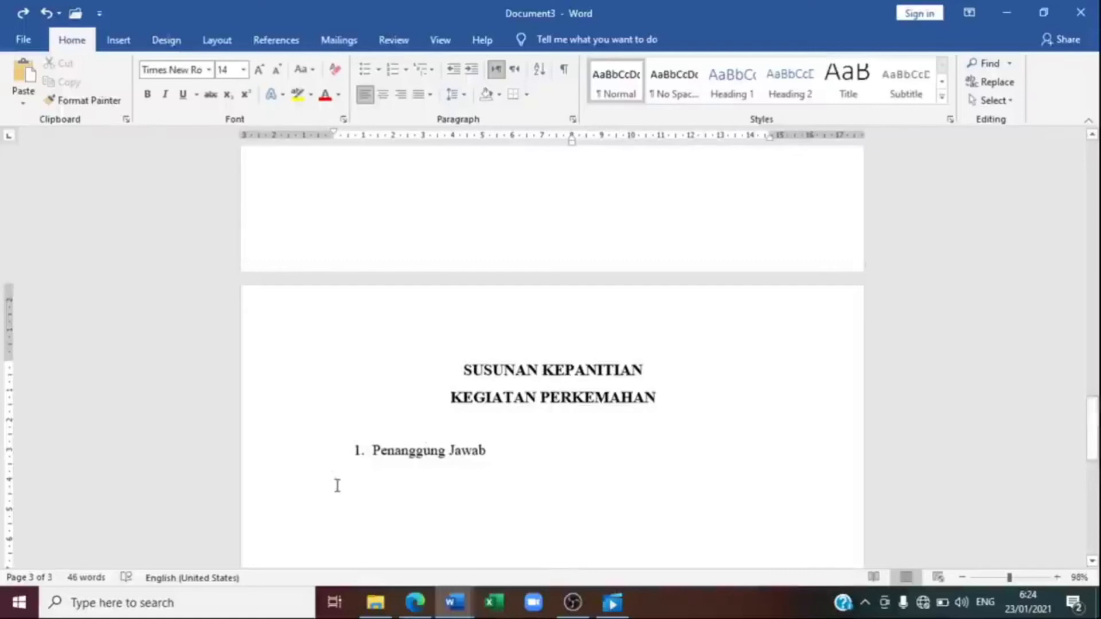
pyautogui.click(334, 453)
pyautogui.click(335, 463)
pyautogui.click(375, 432)
pyautogui.click(353, 453)
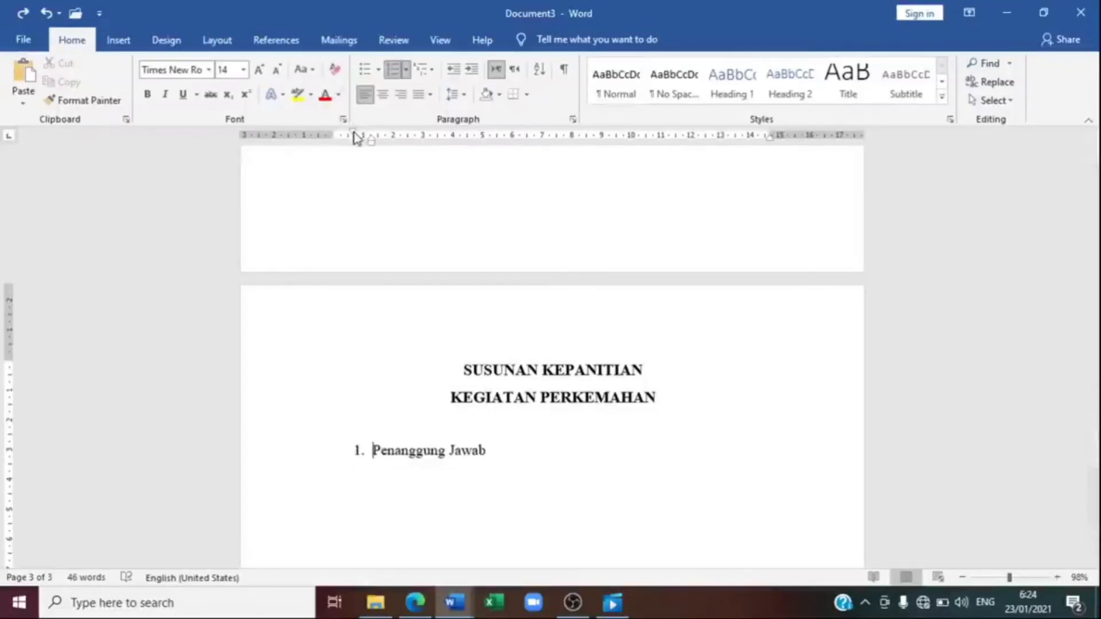
pyautogui.moveTo(356, 138); pyautogui.dragTo(340, 142)
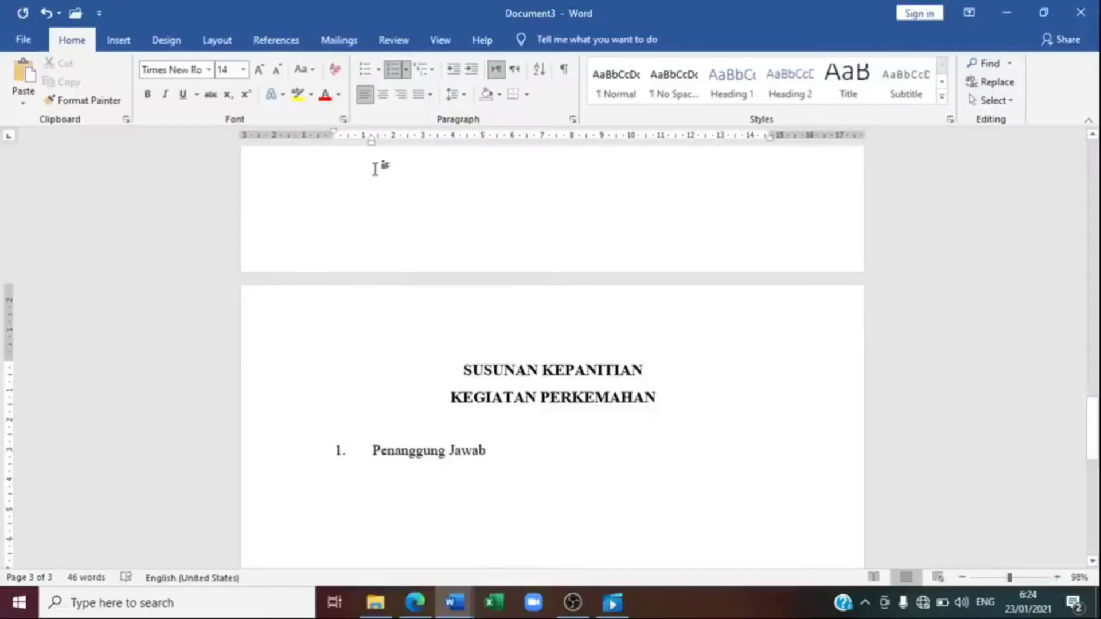
pyautogui.moveTo(371, 144); pyautogui.dragTo(371, 144)
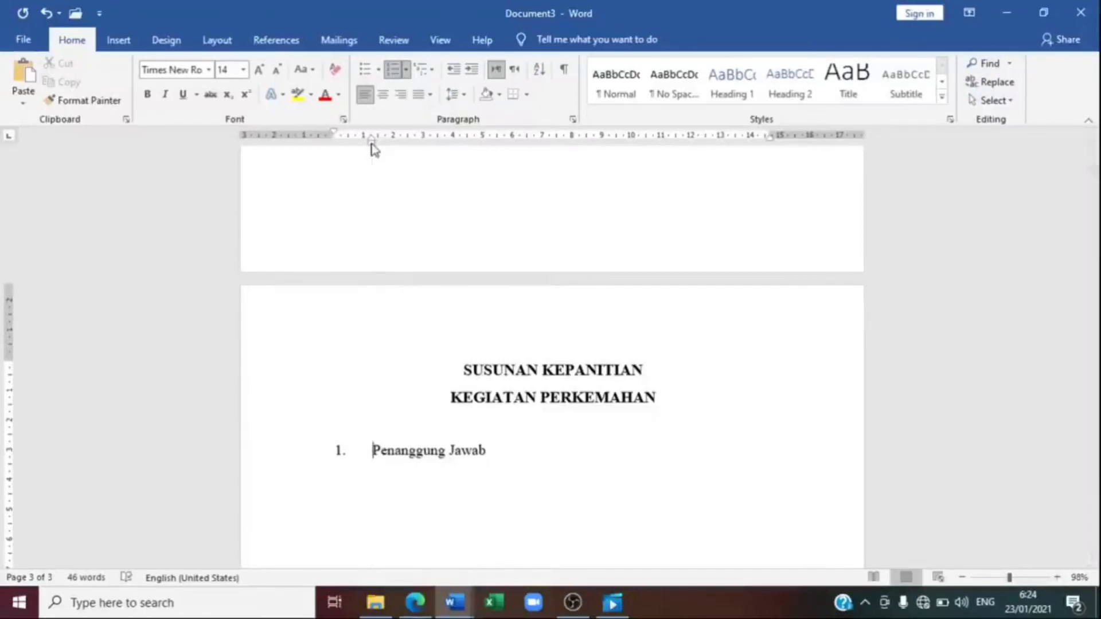
pyautogui.hotkey('ctrl', 'z')
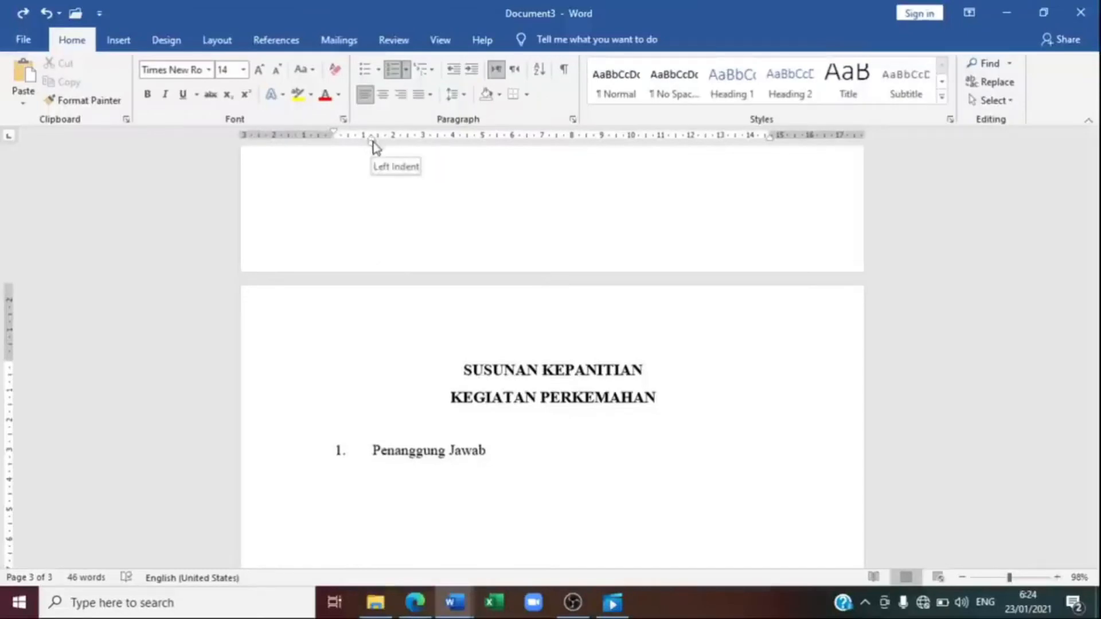
pyautogui.moveTo(376, 145); pyautogui.dragTo(347, 145)
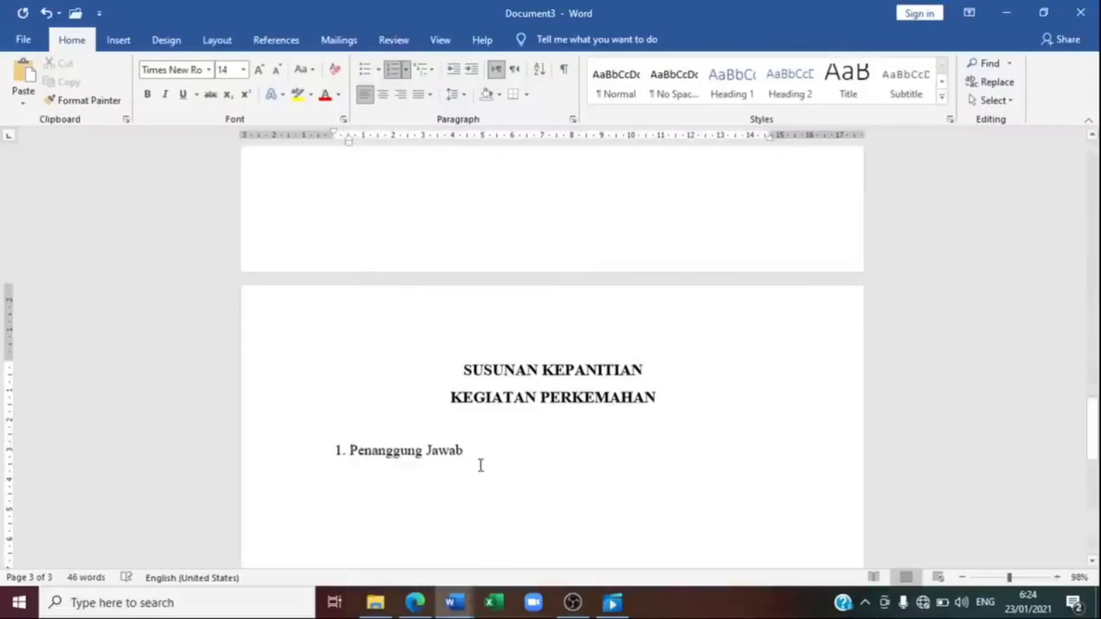
# Add the numbered items 2 to 6: "Ketua Pelaksan", "Sekretaris", "Bendahara", "Koordinator" and "Bidang-Bidang".
pyautogui.press('Return')
pyautogui.write('K')
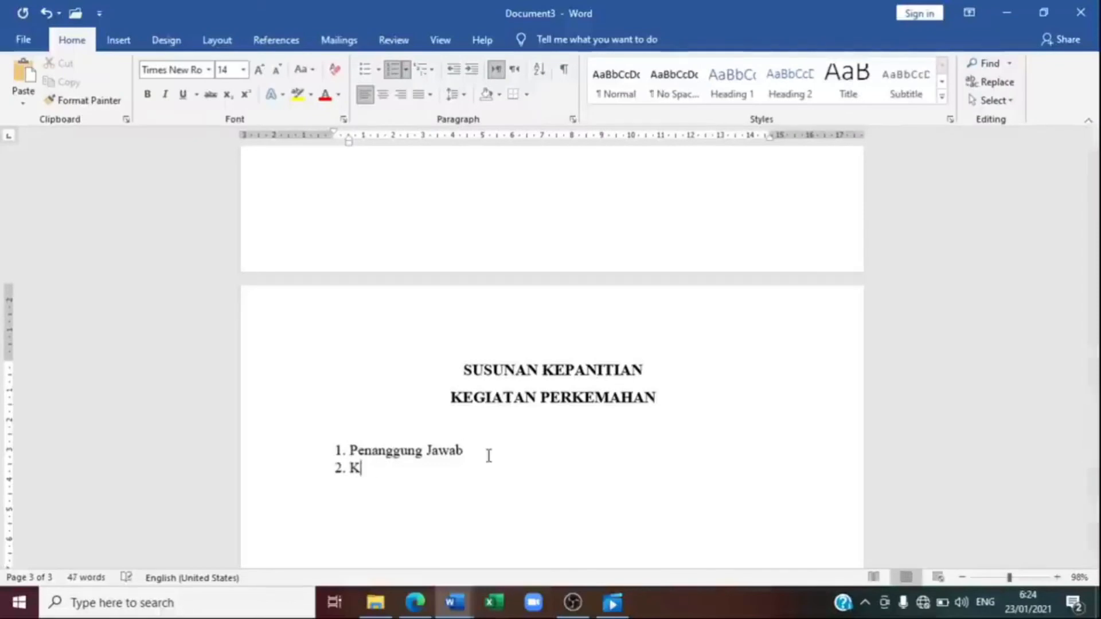
pyautogui.write('etua P')
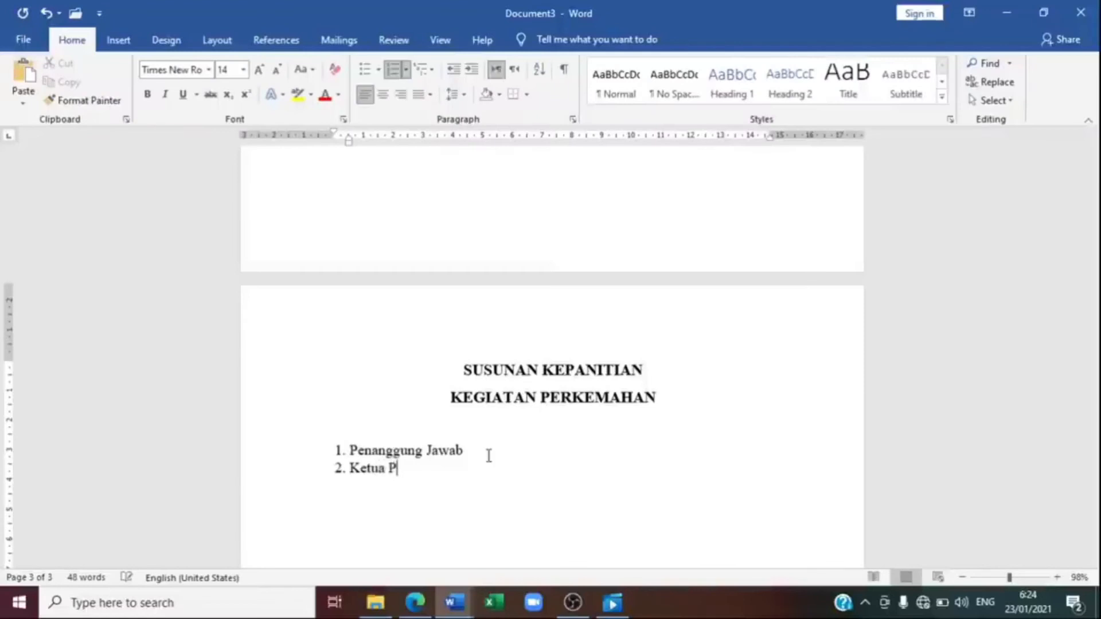
pyautogui.write('elaksan')
pyautogui.press('Return')
pyautogui.write('Sekretaris')
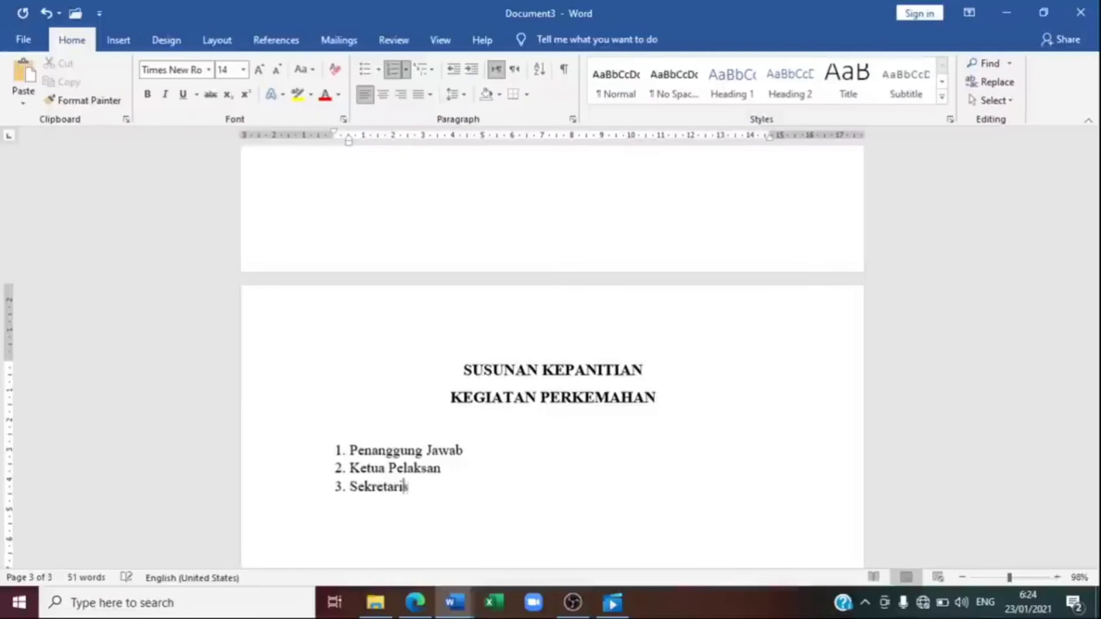
pyautogui.press('Return')
pyautogui.write('bendahara')
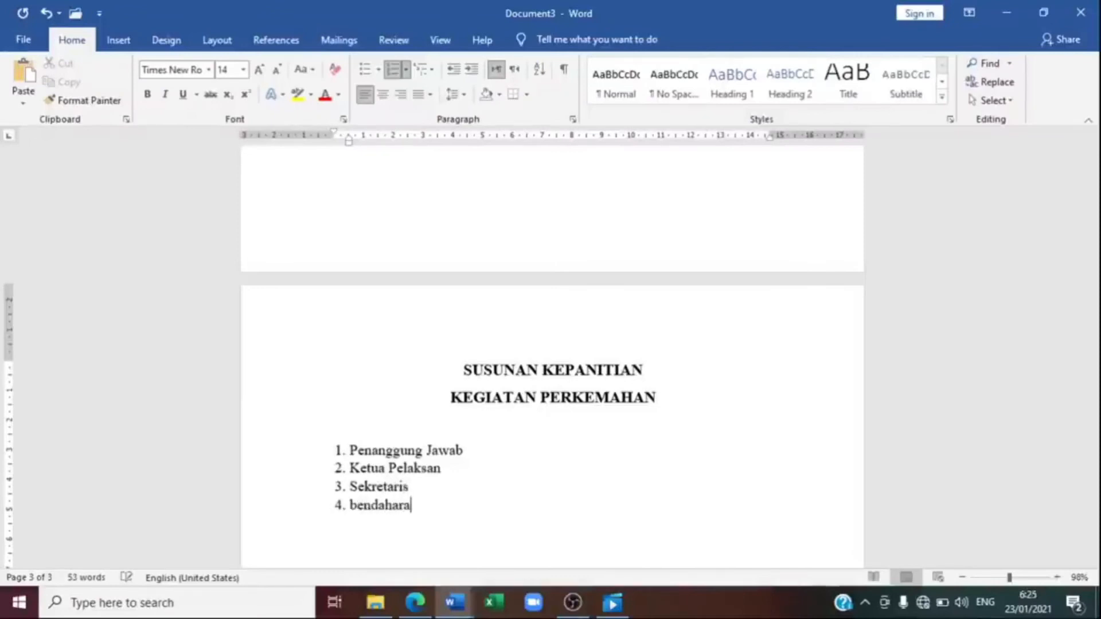
pyautogui.press('Return')
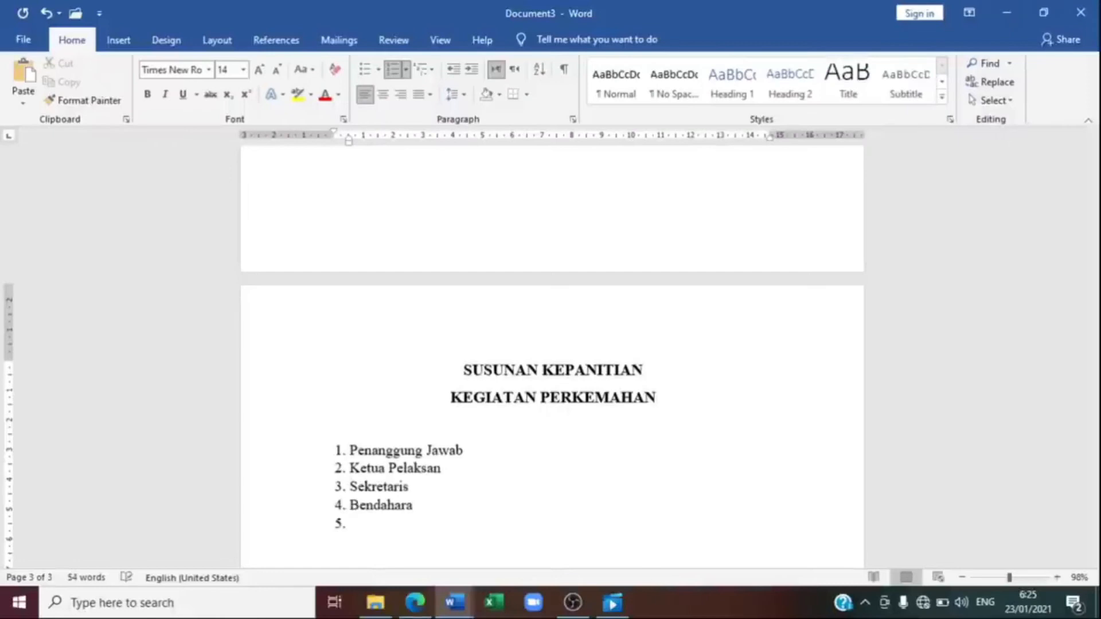
pyautogui.write('Koordinator')
pyautogui.press('Return')
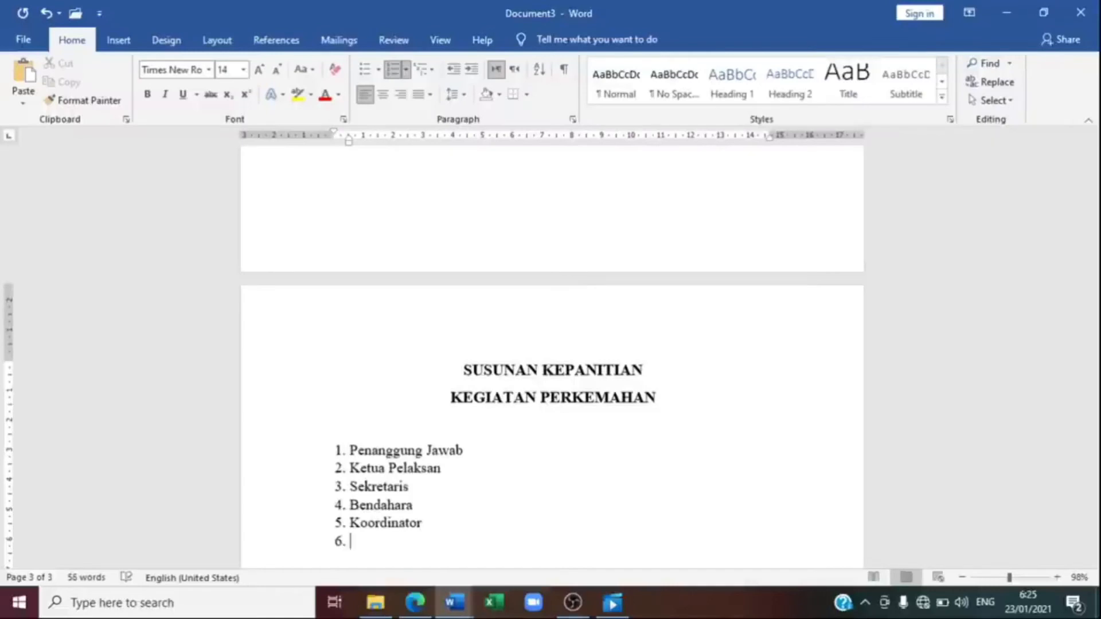
pyautogui.write('Bidang-Bidang')
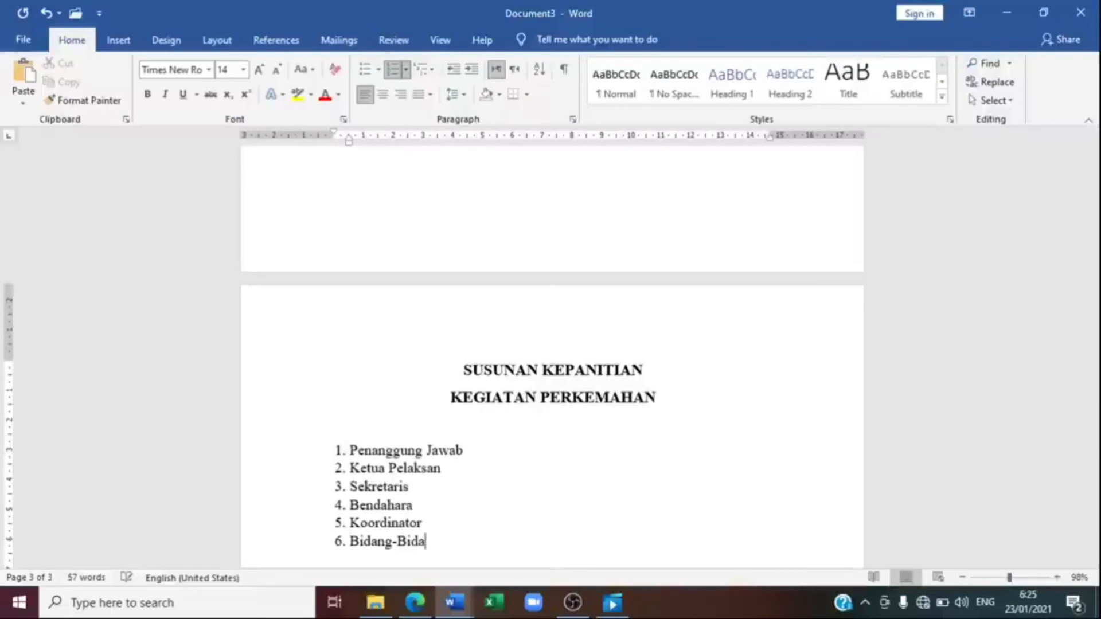
# Check the committee list in Document1 and insert "Ketua Umum" as item 2 of the numbered list in Document3.
pyautogui.moveTo(455, 602)
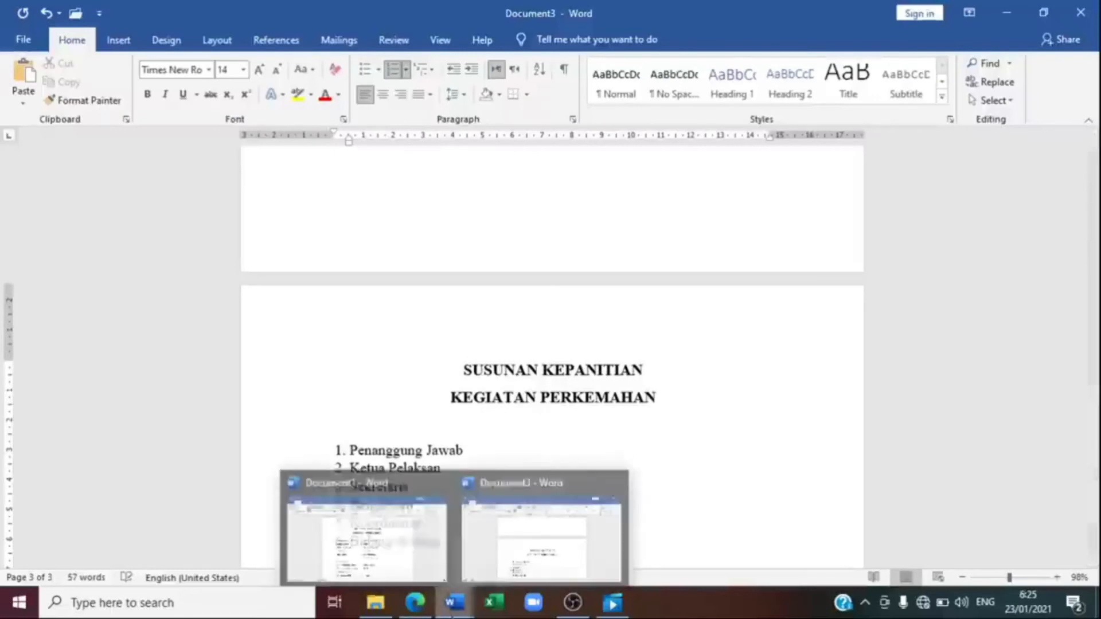
pyautogui.click(390, 482)
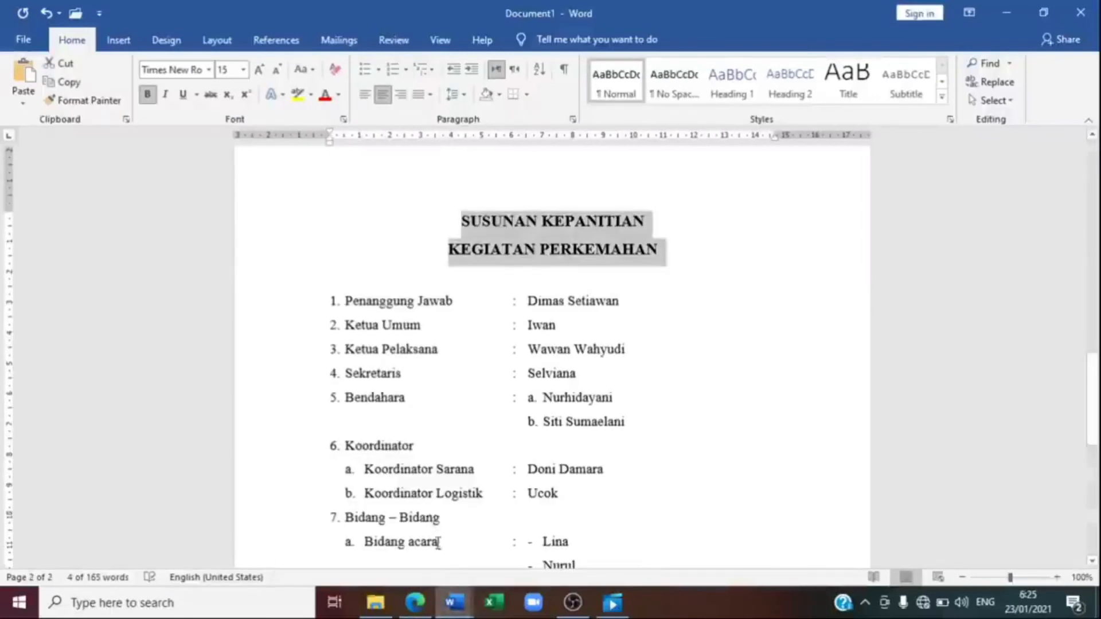
pyautogui.click(454, 602)
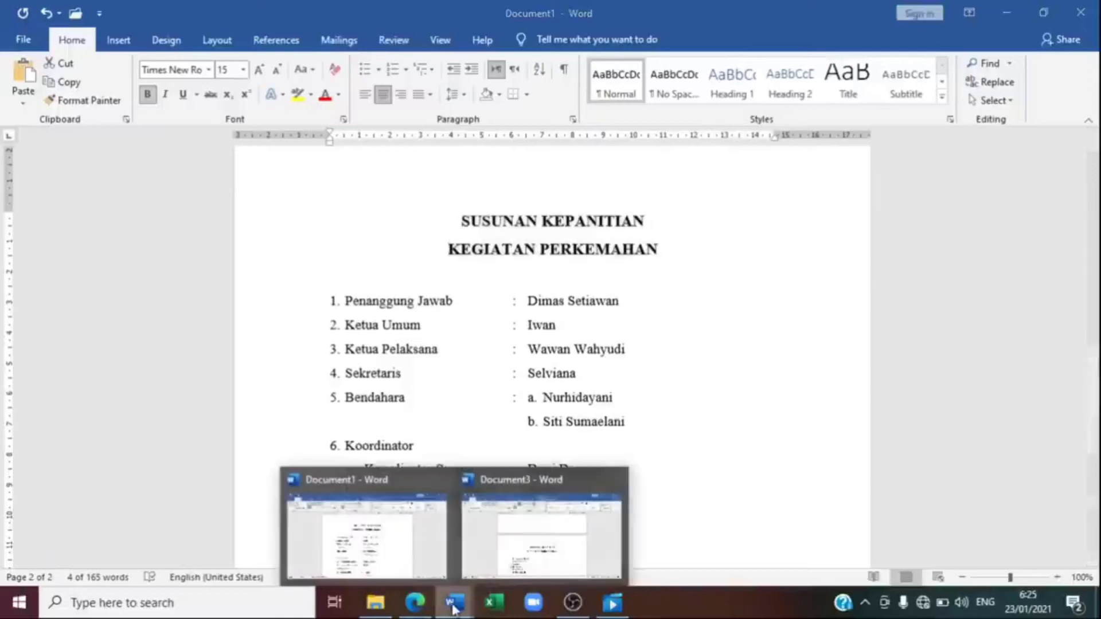
pyautogui.click(480, 554)
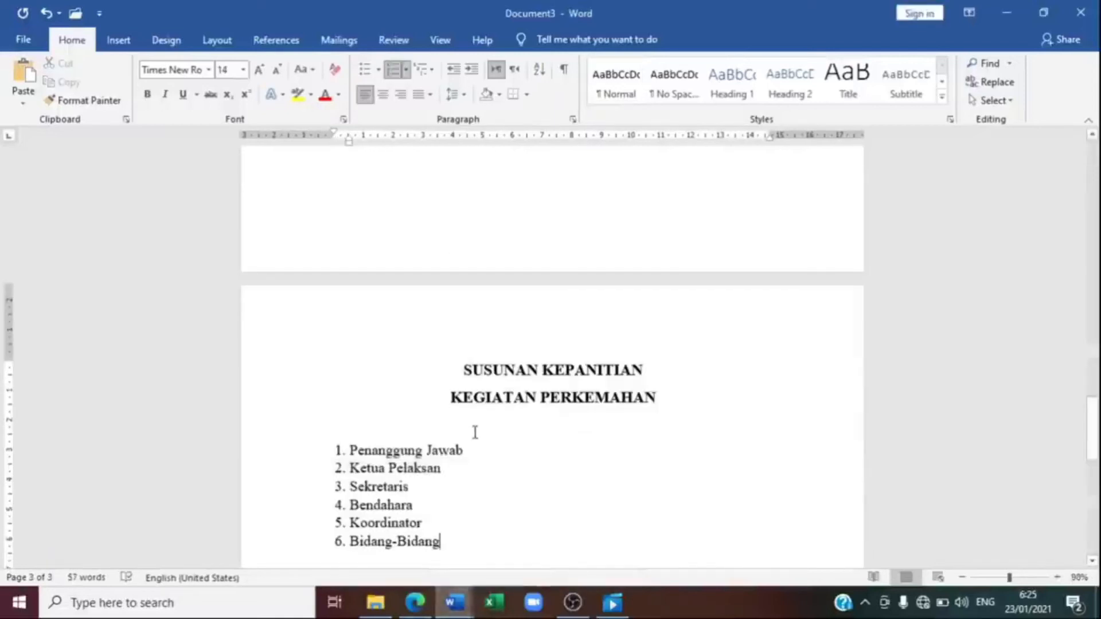
pyautogui.click(469, 460)
pyautogui.press('Return')
pyautogui.write('Ketua Umum')
pyautogui.moveTo(1093, 413); pyautogui.dragTo(1092, 457)
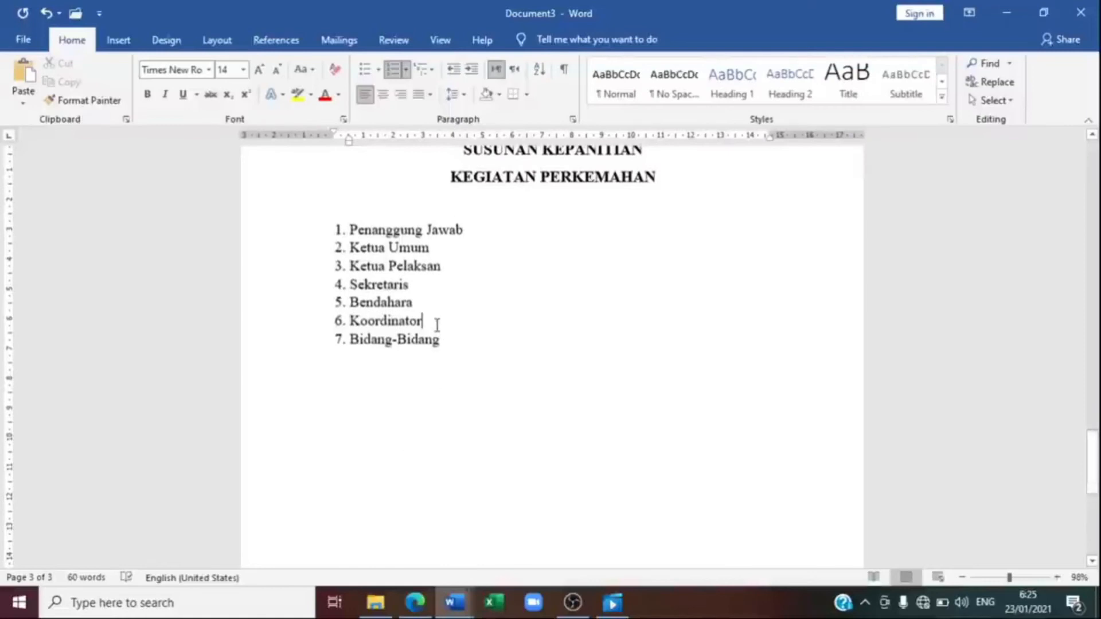
# Review the sub-items in Document1, then set left tab stops at about 5.5, 6 and 6.5 cm for all seven Document3 list items.
pyautogui.moveTo(455, 603)
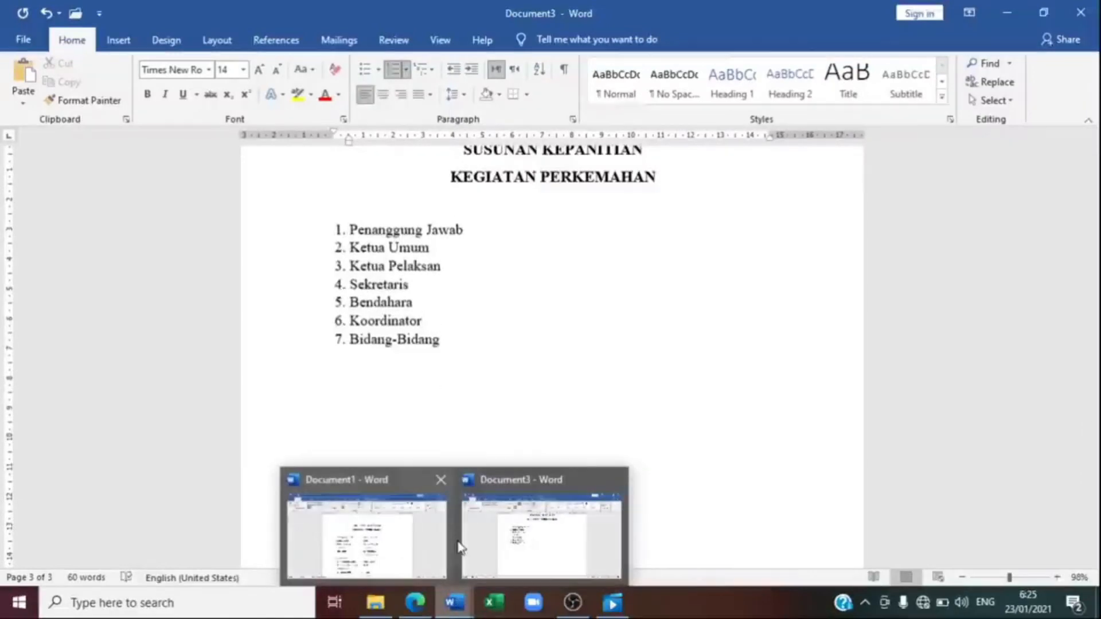
pyautogui.click(382, 532)
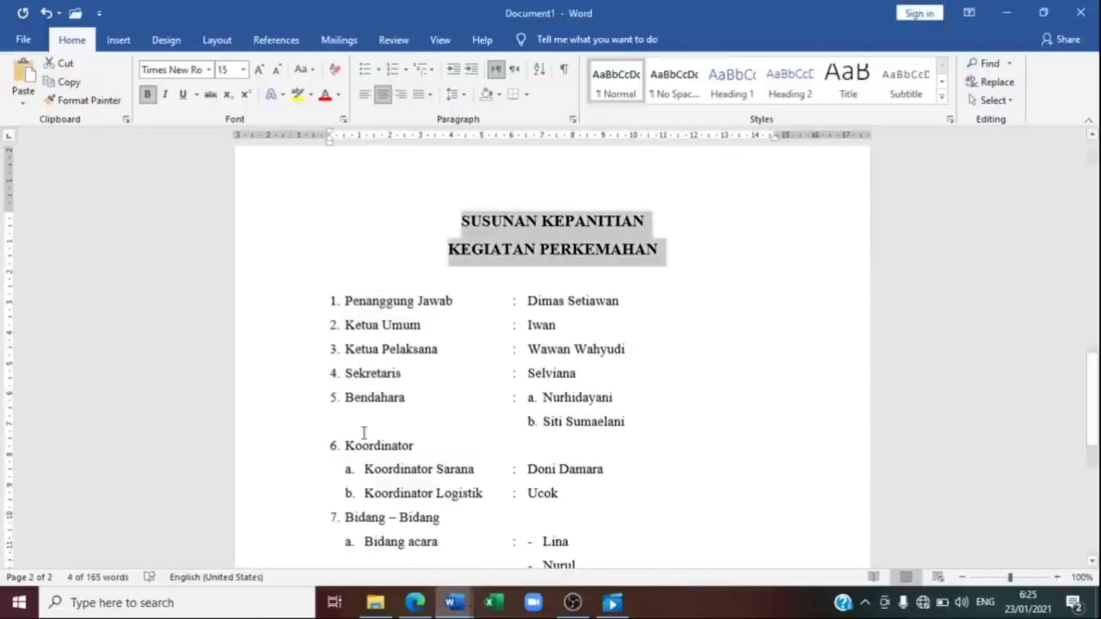
pyautogui.moveTo(1093, 393); pyautogui.dragTo(1098, 458)
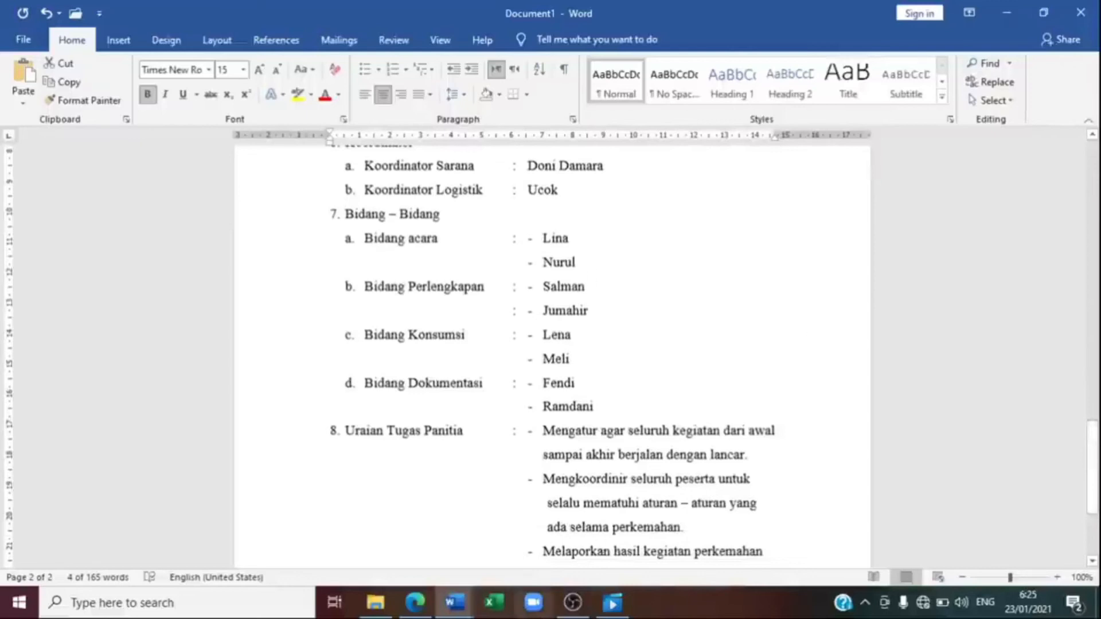
pyautogui.click(454, 602)
pyautogui.click(488, 549)
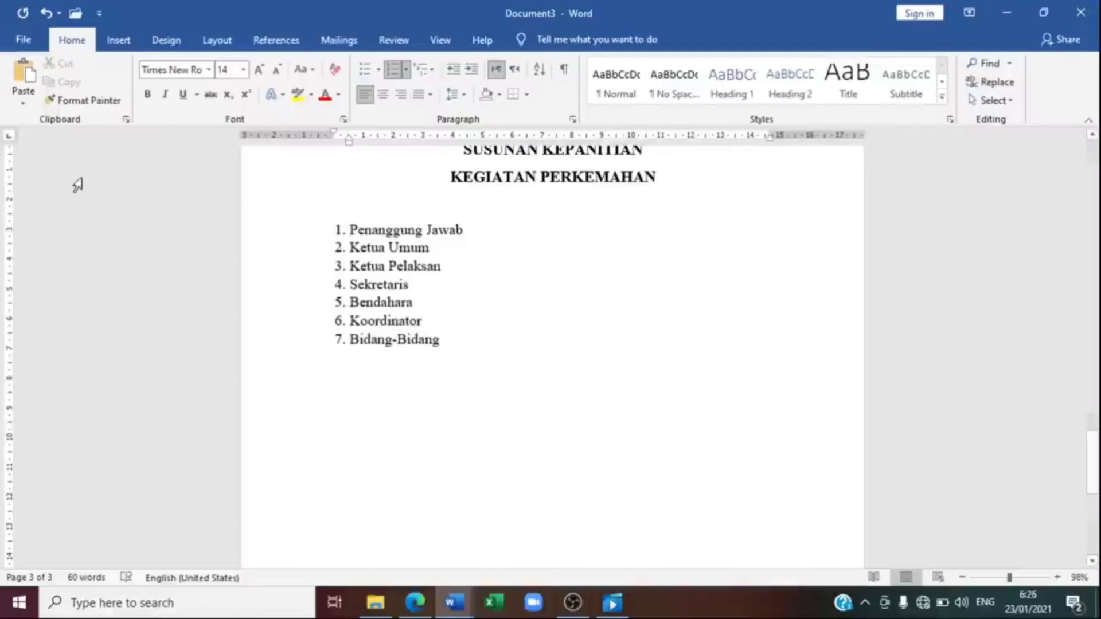
pyautogui.moveTo(451, 348); pyautogui.dragTo(327, 226)
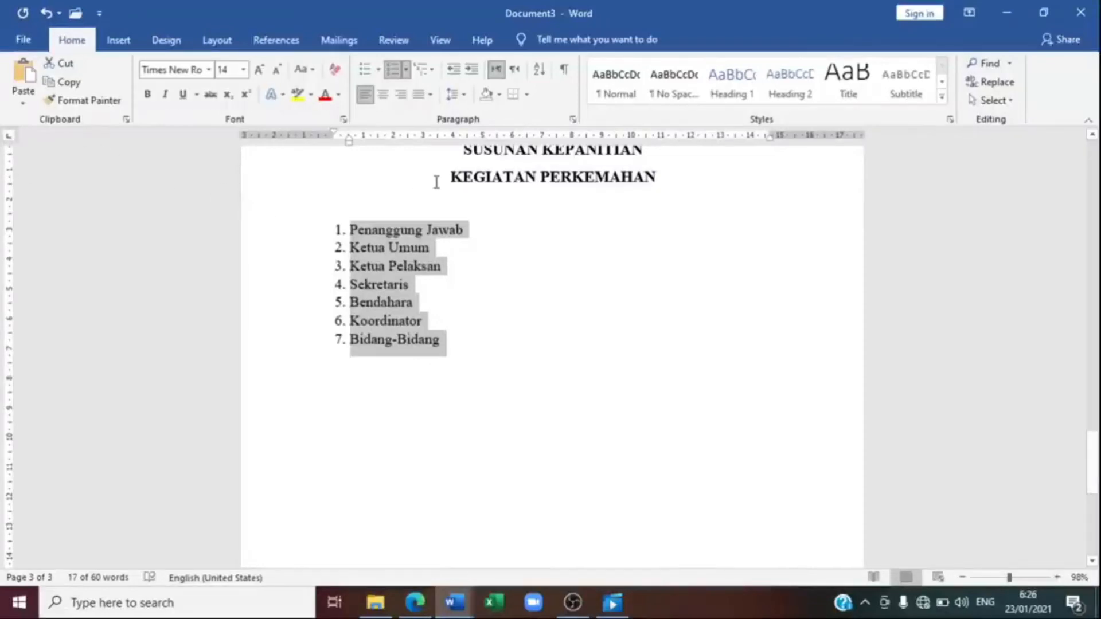
pyautogui.click(497, 143)
pyautogui.click(498, 143)
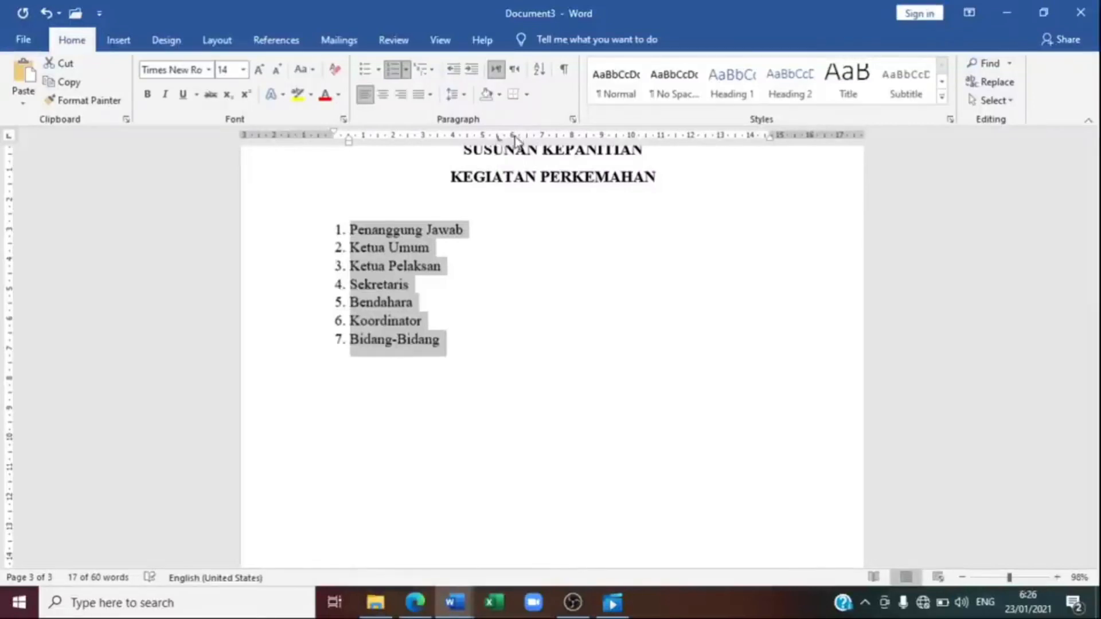
pyautogui.click(512, 142)
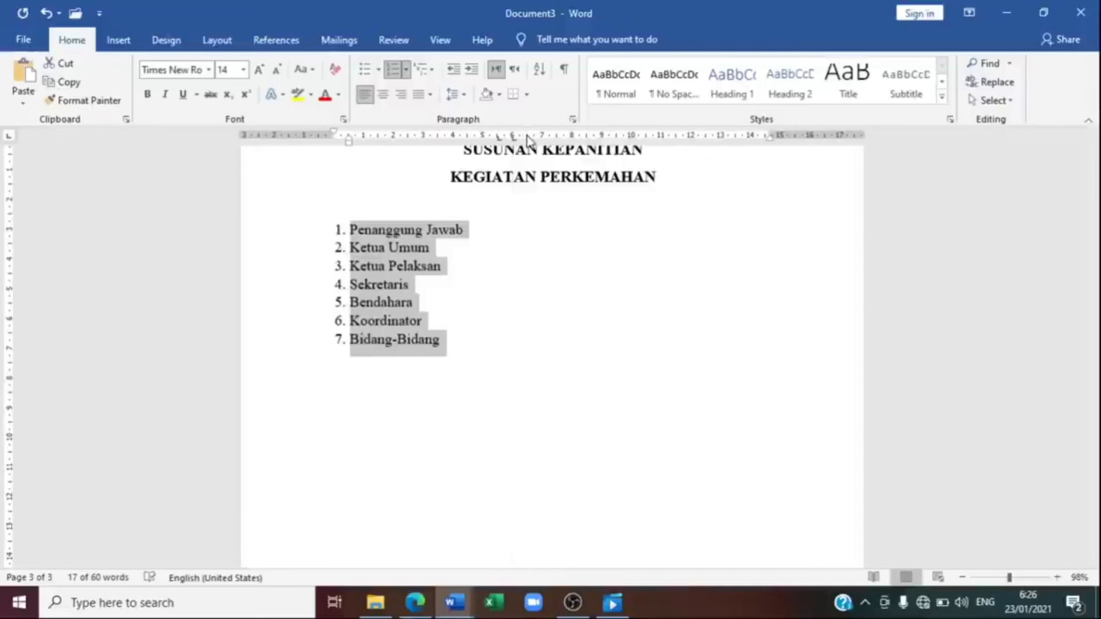
pyautogui.click(527, 137)
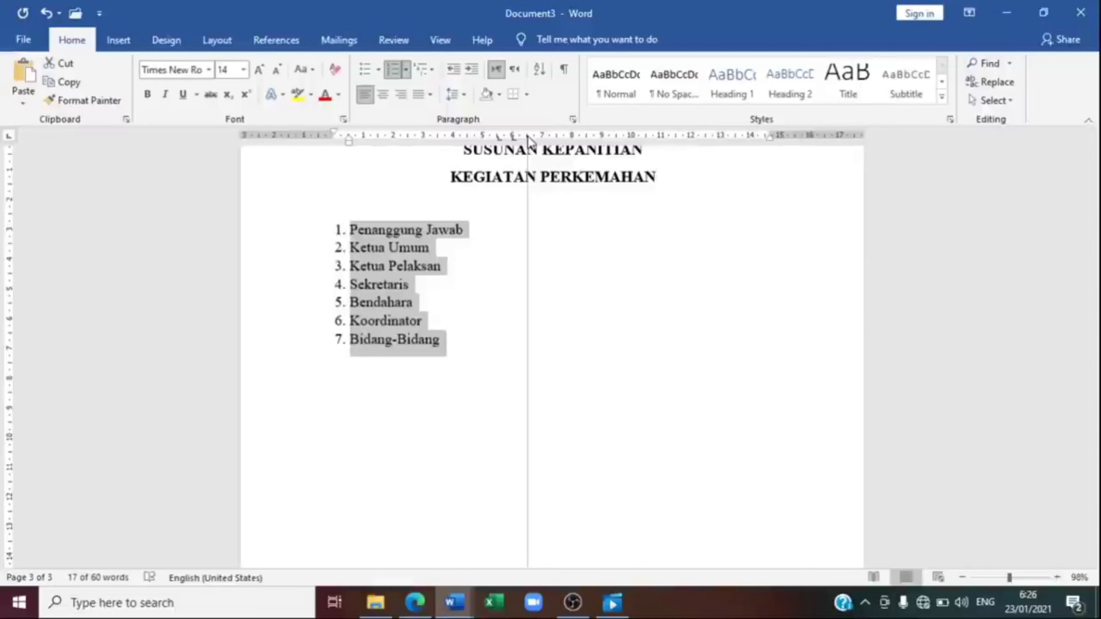
pyautogui.moveTo(528, 138); pyautogui.dragTo(528, 138)
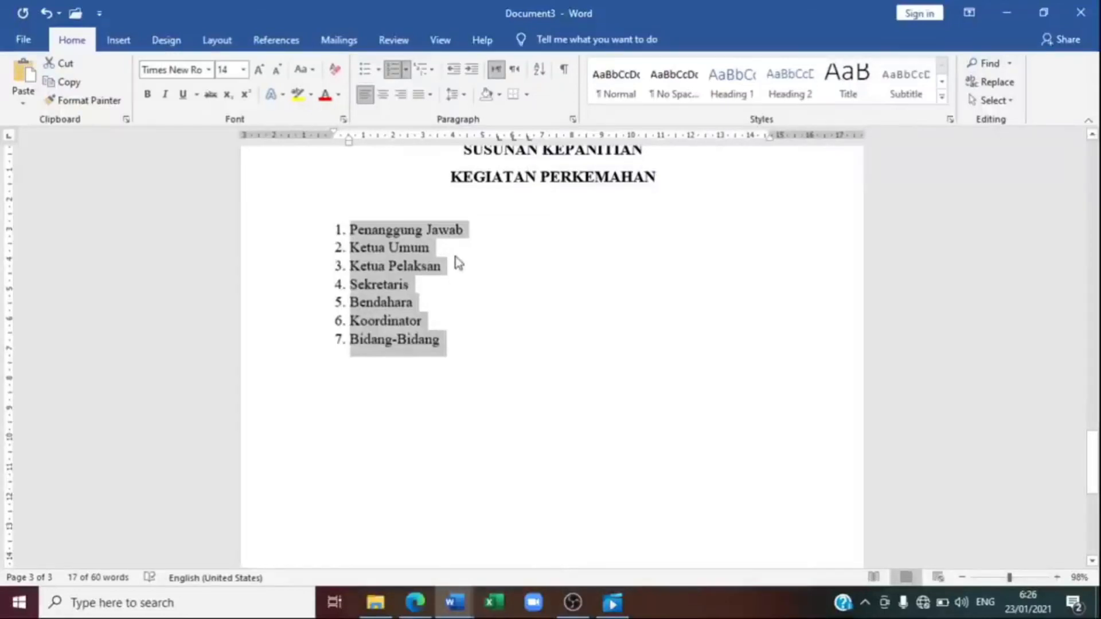
# Add a tab-aligned colon and the office holder's name to the Penanggung Jawab and Ketua Umum items.
pyautogui.click(485, 240)
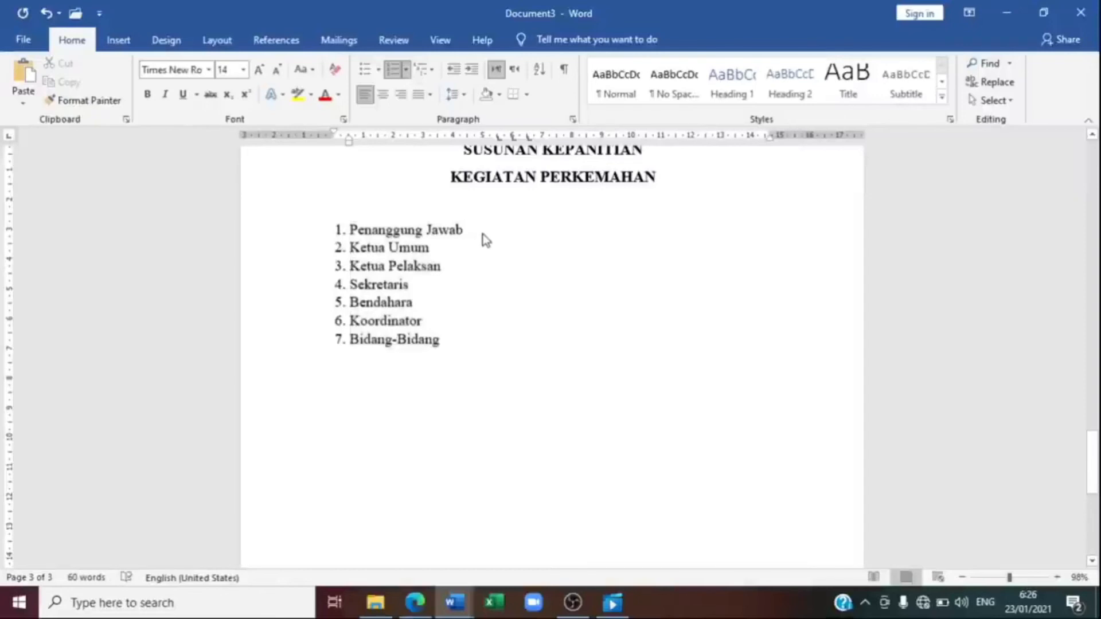
pyautogui.press('Tab')
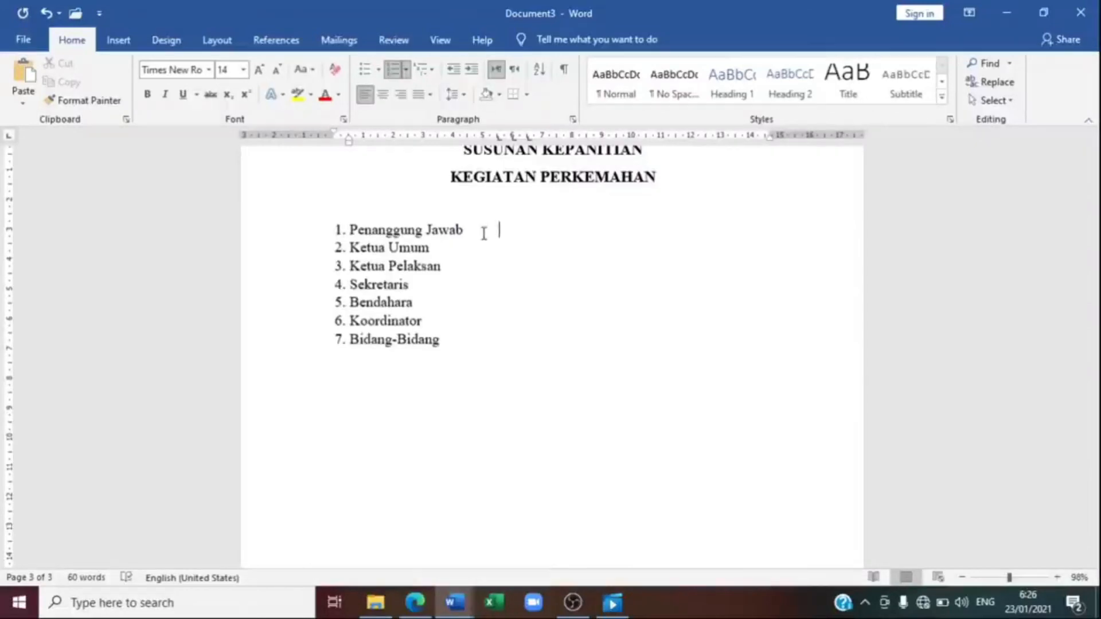
pyautogui.write(': Iwan')
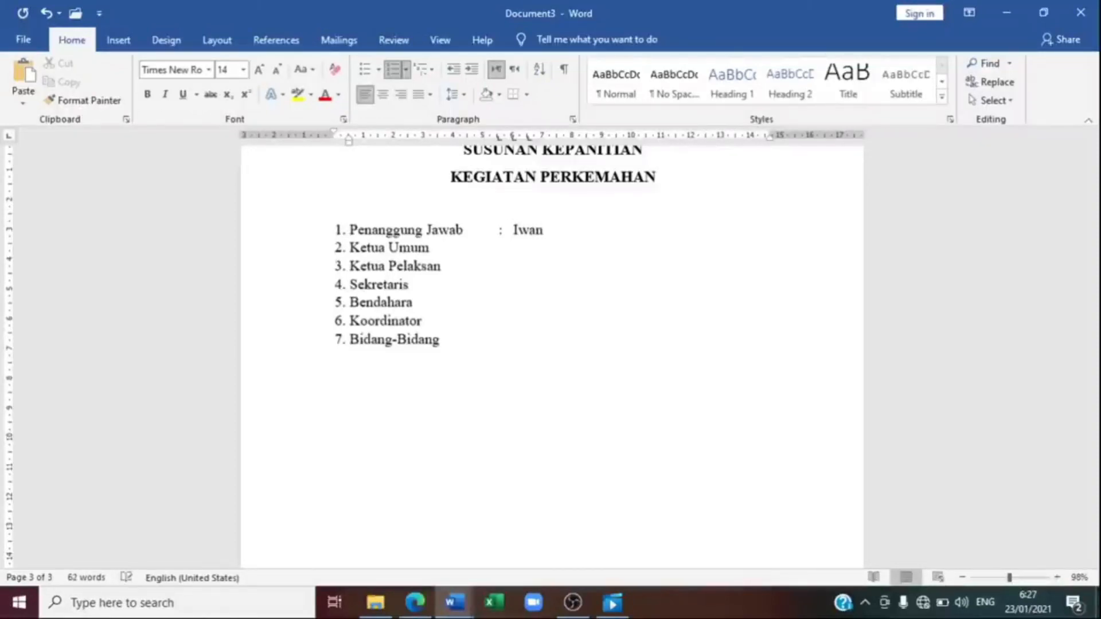
pyautogui.press('Tab')
pyautogui.write(':')
pyautogui.press('Tab')
pyautogui.write('Wawan')
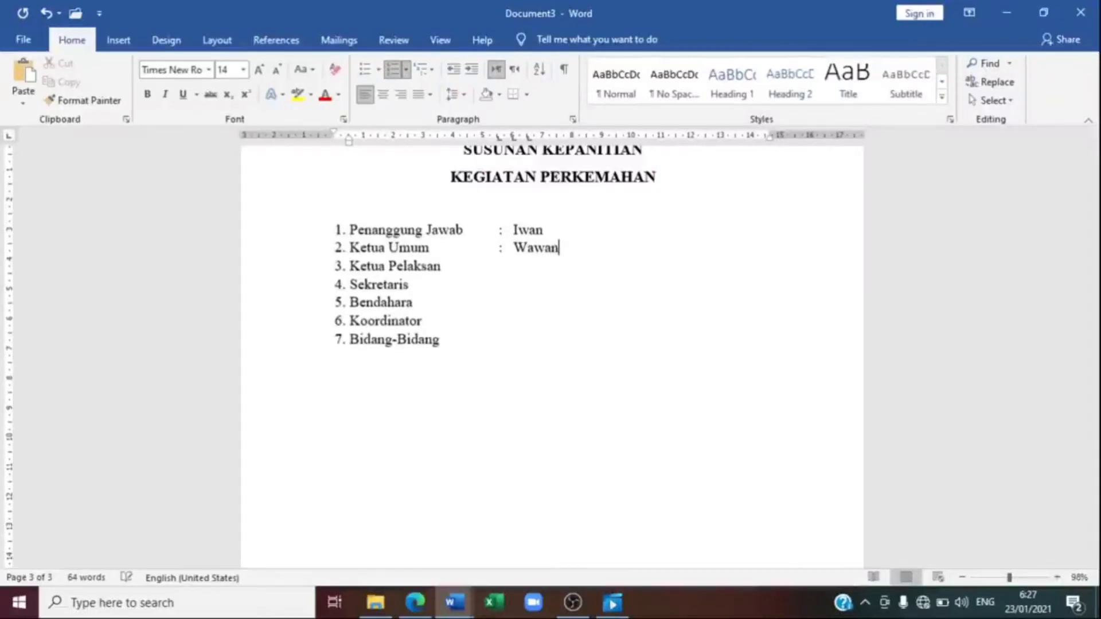
# Correct item 3 to "Ketua Pelaksana" and add a tab-aligned colon and the office holder's name.
pyautogui.press('Down')
pyautogui.write('a')
pyautogui.press('Tab')
pyautogui.write(':')
pyautogui.press('Tab')
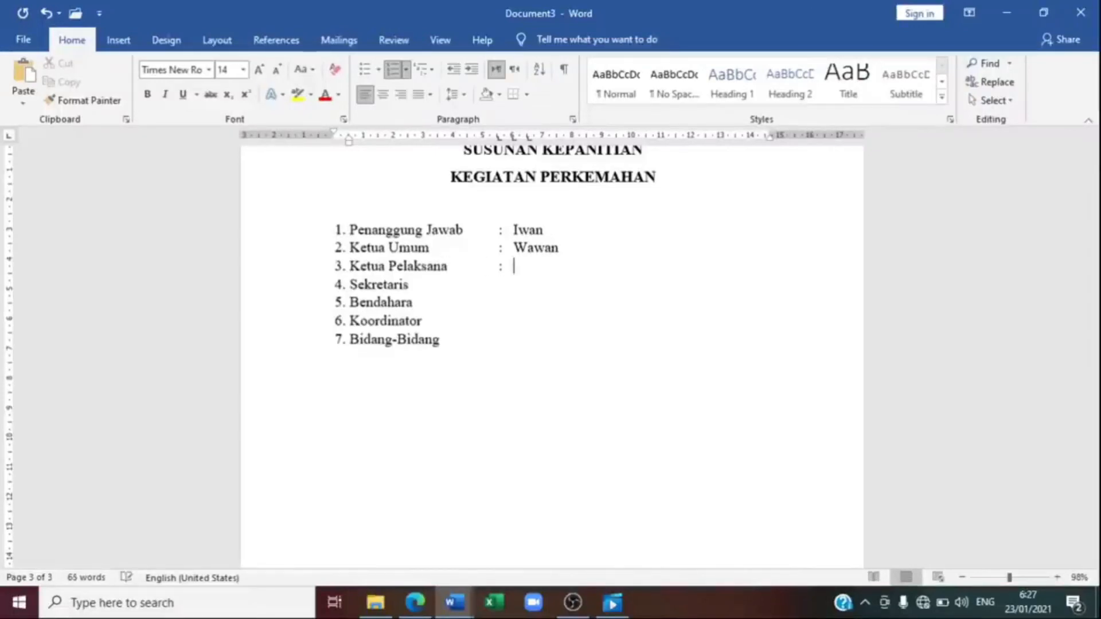
pyautogui.write('Kevin')
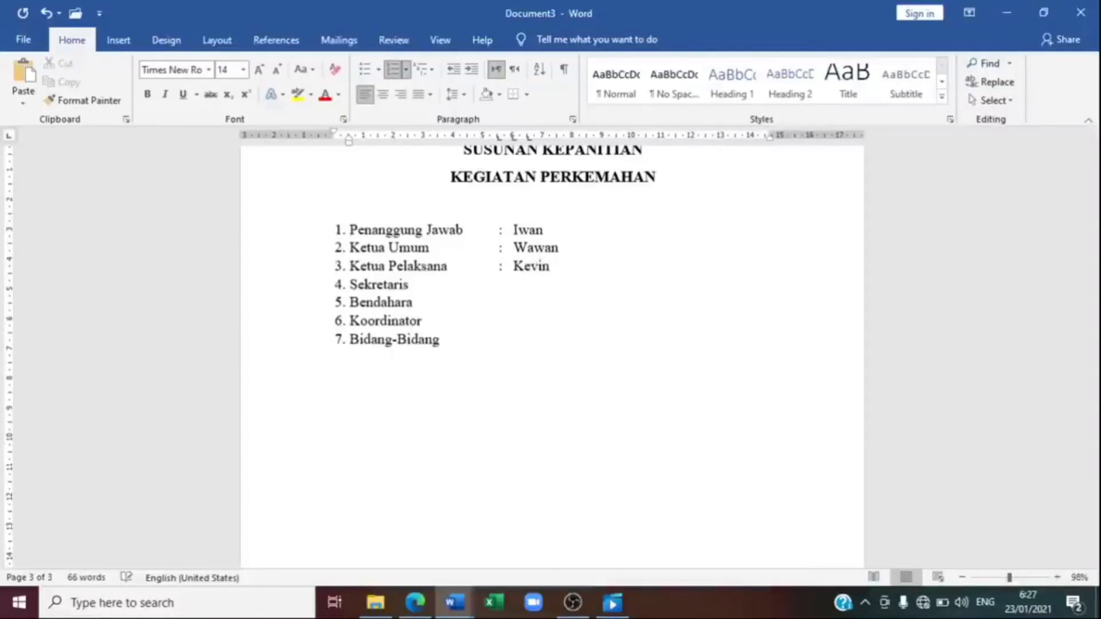
# Add a tab-aligned colon and an entry "a." with the first secretary's name to the Sekretaris item.
pyautogui.click(409, 284)
pyautogui.press('Tab')
pyautogui.write(':')
pyautogui.press('Tab')
pyautogui.write('a')
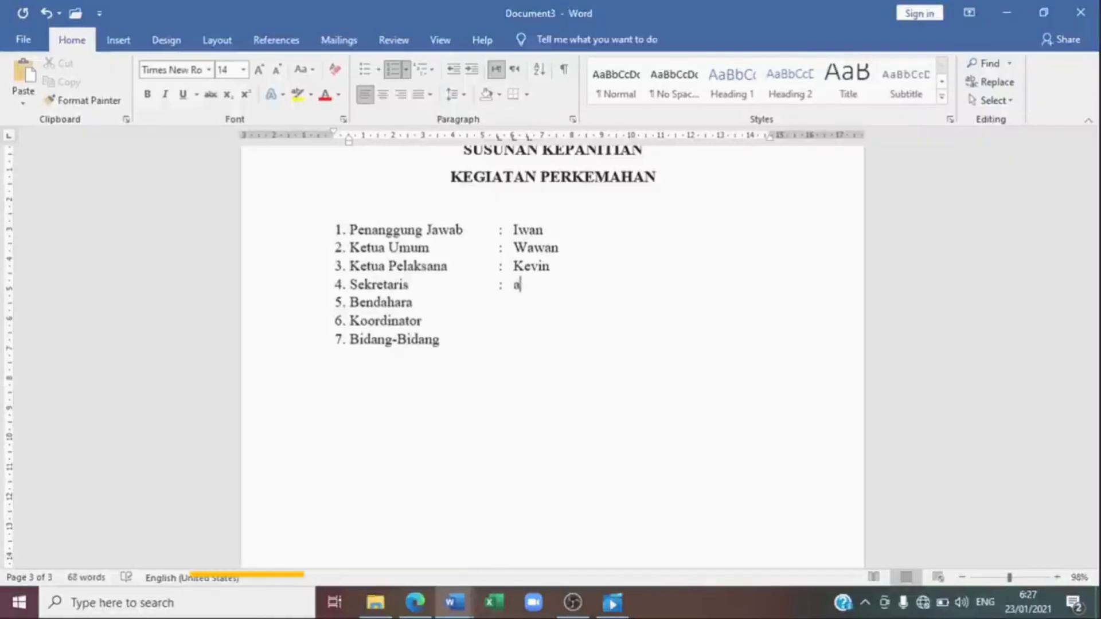
pyautogui.write('. ')
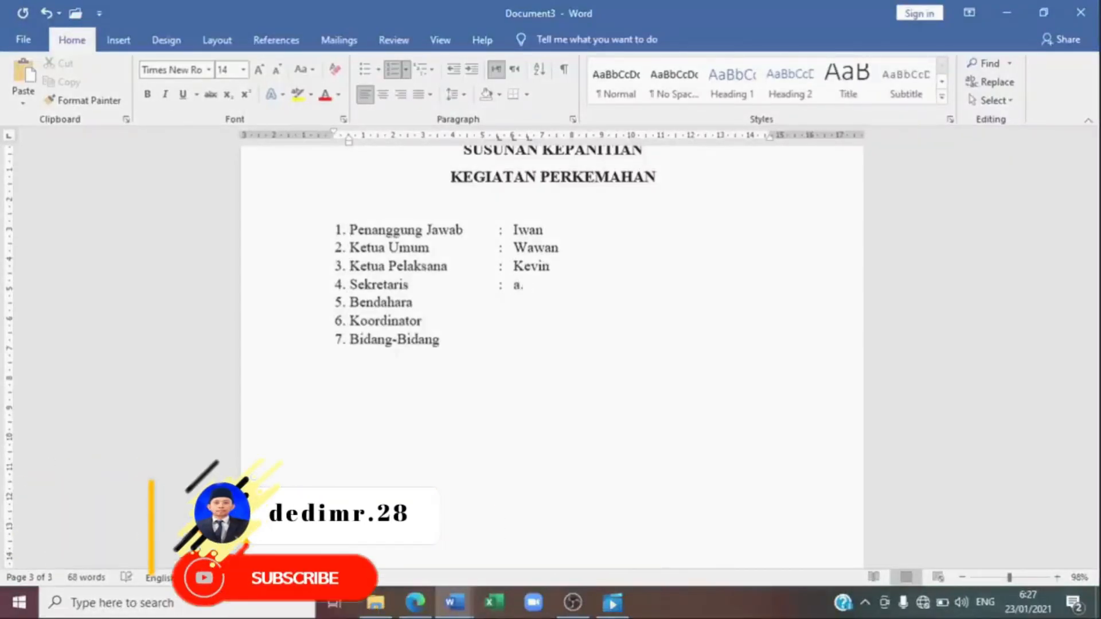
pyautogui.write('Ida')
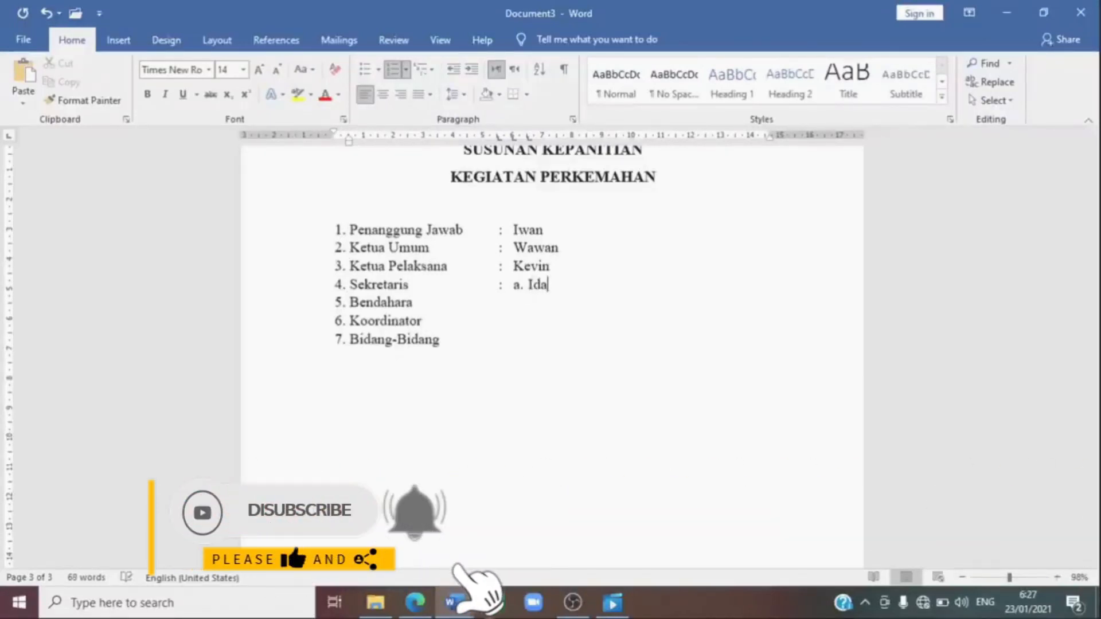
# Add an unnumbered line below Sekretaris with entry "b." and the second secretary's name, aligned under entry "a.".
pyautogui.press('Return')
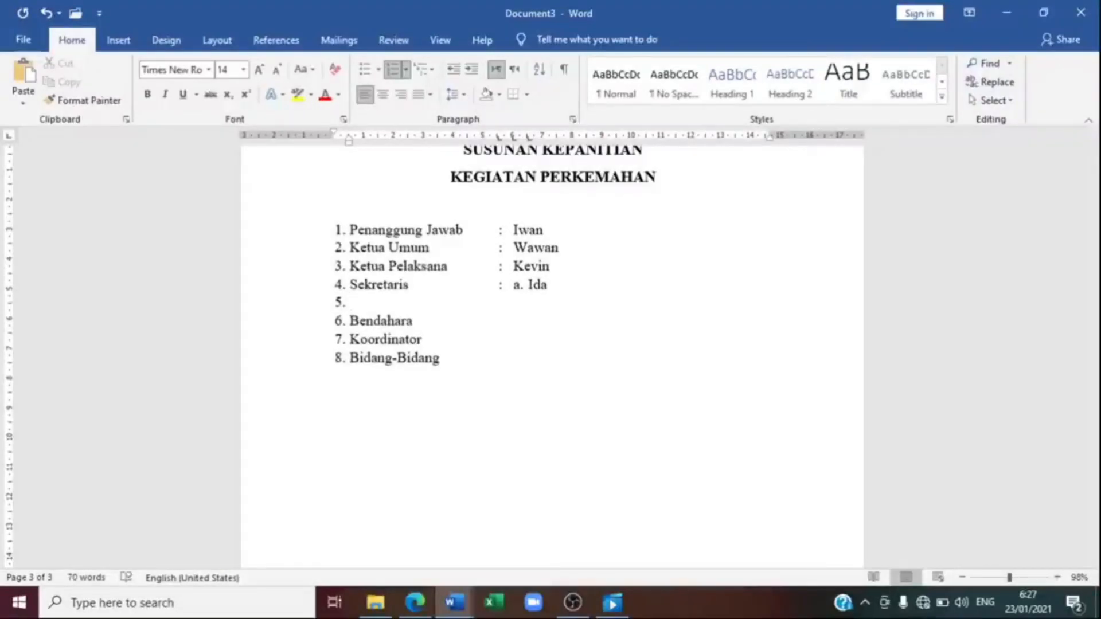
pyautogui.press('BackSpace')
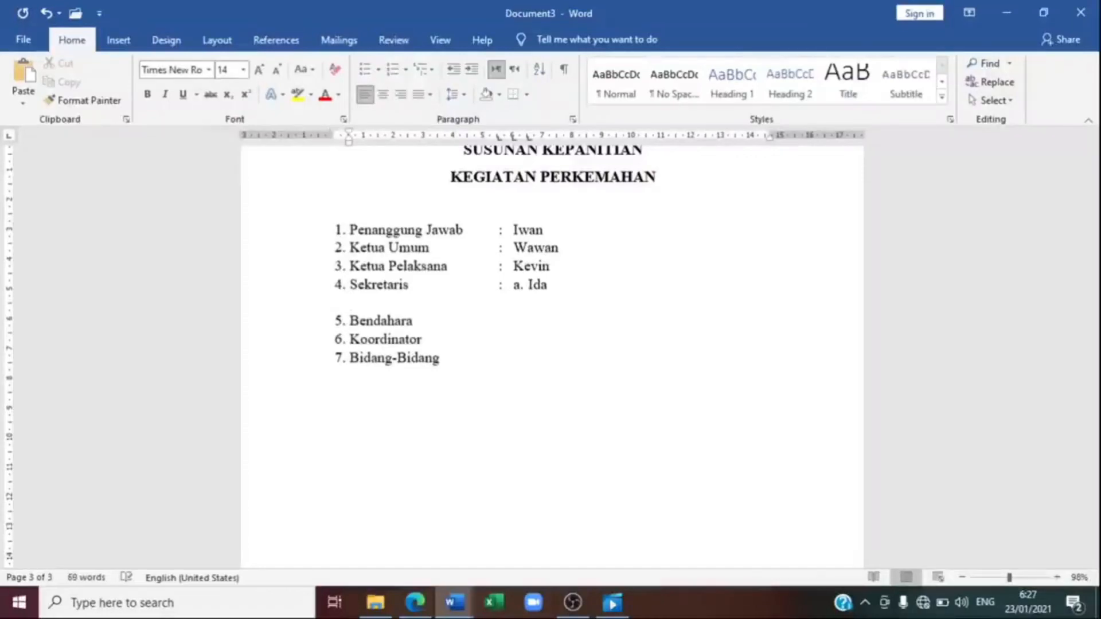
pyautogui.press('Tab')
pyautogui.press('Tab')
pyautogui.write('b.')
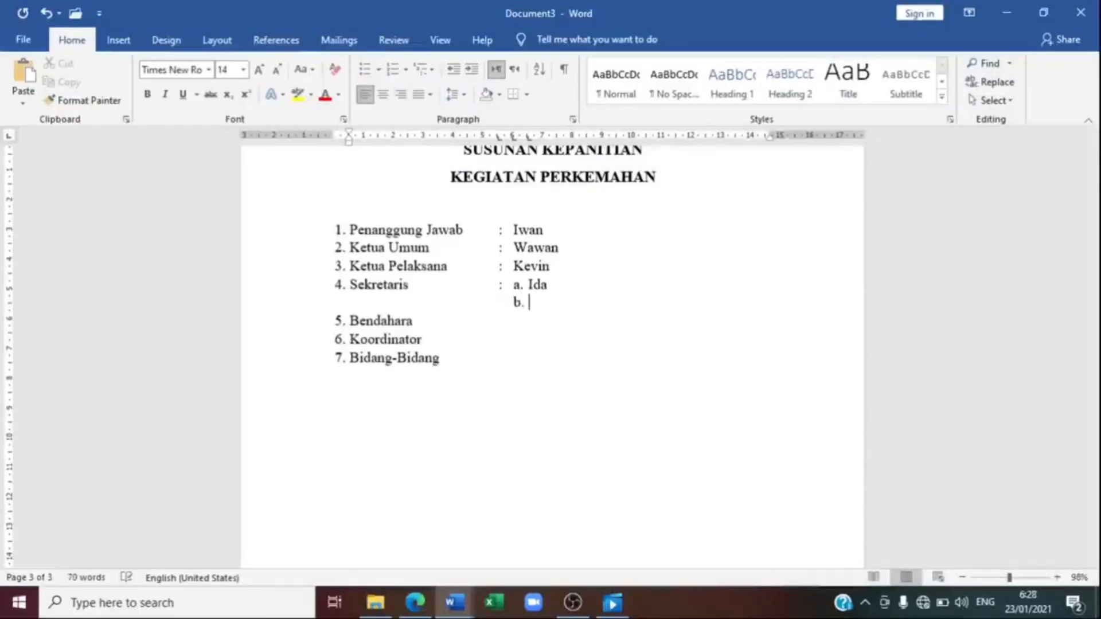
pyautogui.write(' Elan')
# Add a tab-aligned colon and an entry "a." with the first treasurer's name to the Bendahara item.
pyautogui.click(415, 322)
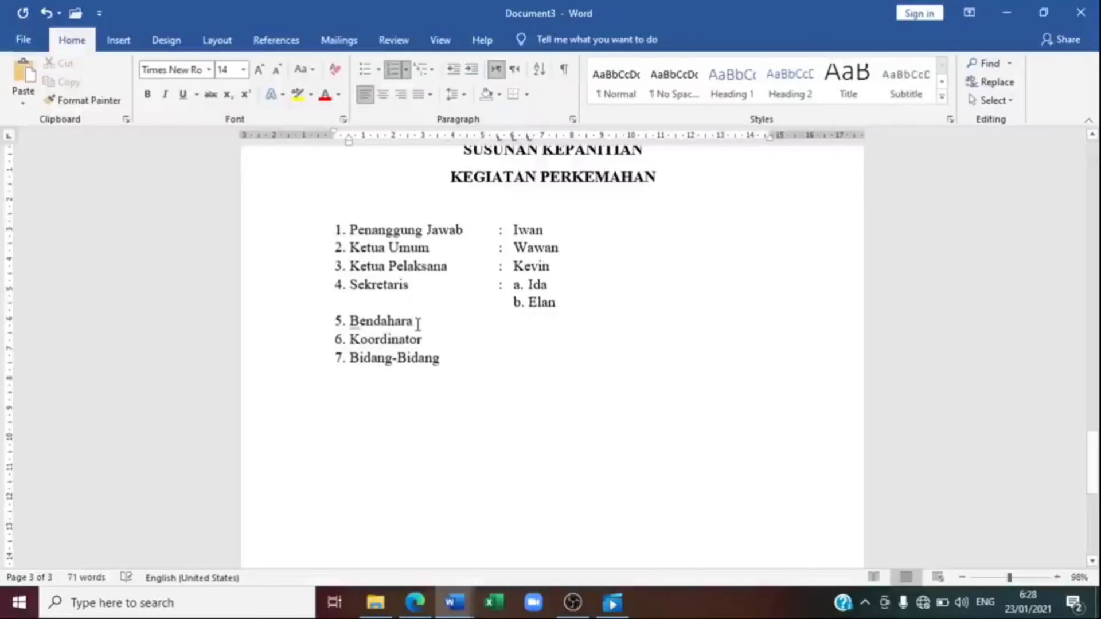
pyautogui.press('Tab')
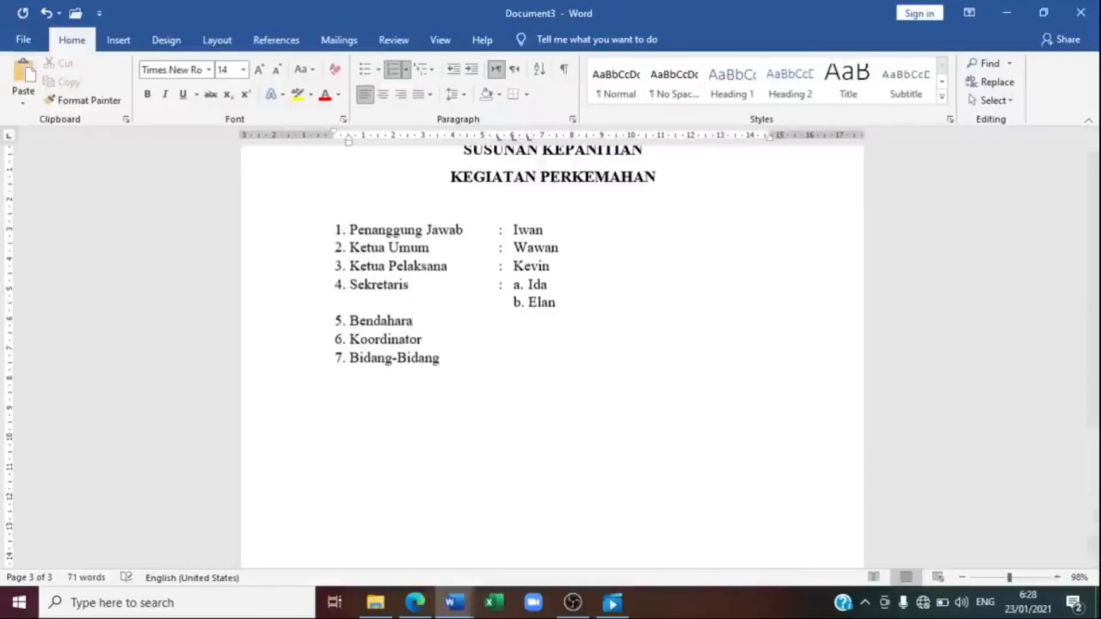
pyautogui.write(':')
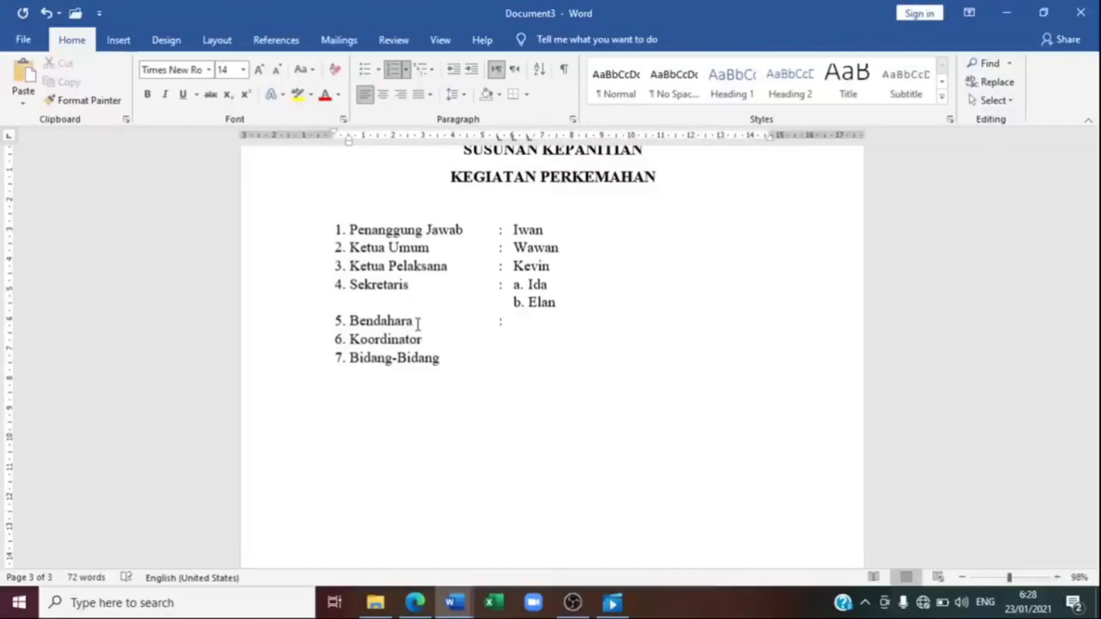
pyautogui.write(' a.')
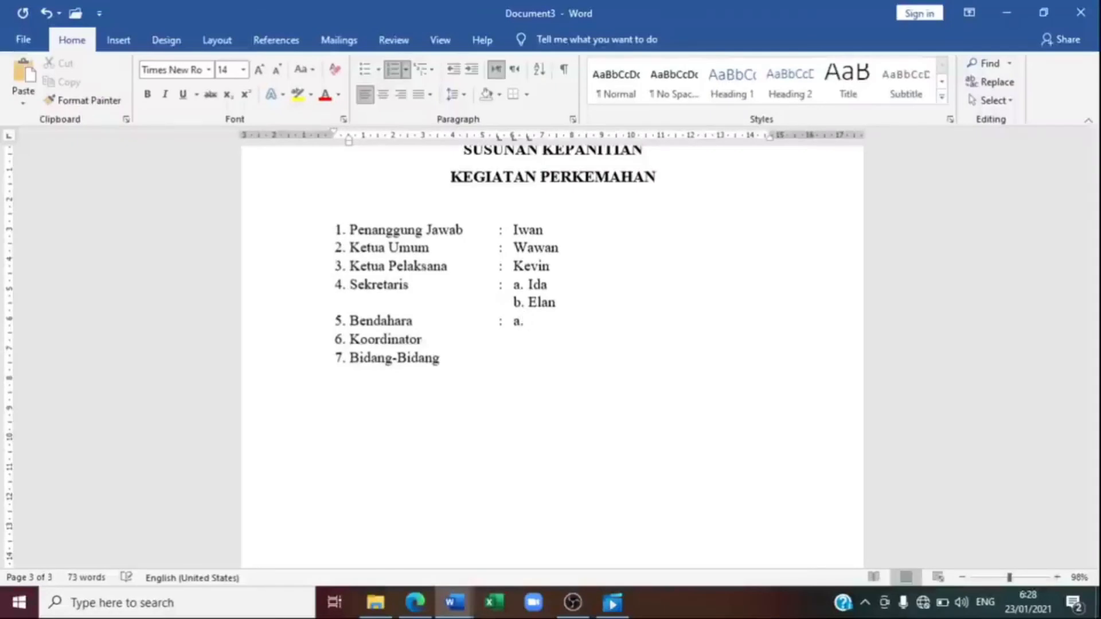
pyautogui.write(' Lina')
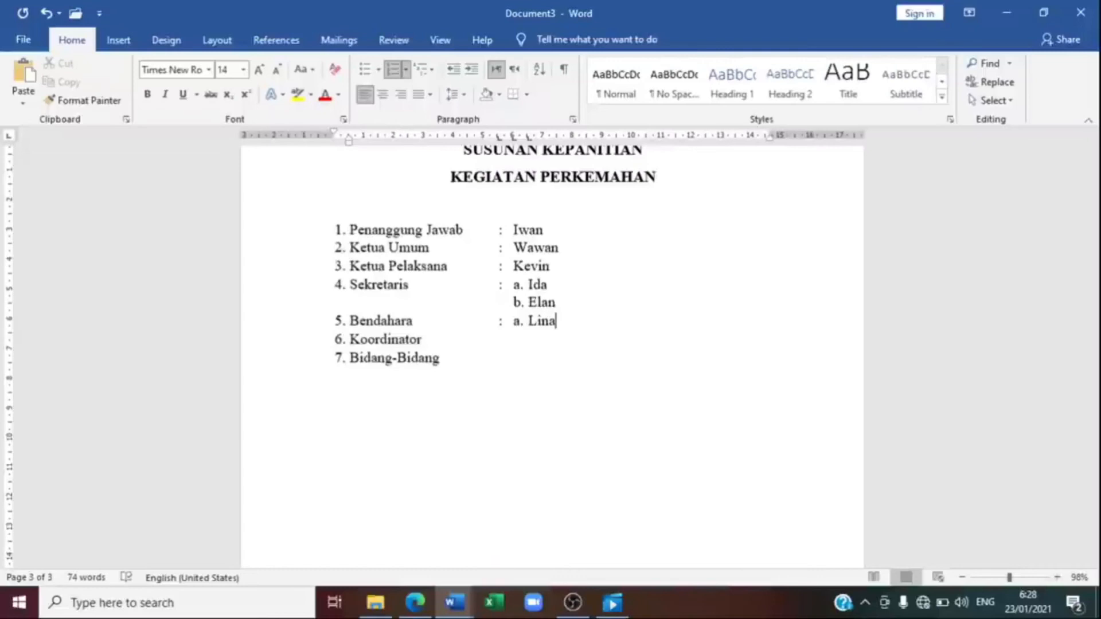
# Add an unnumbered line below Bendahara with entry "b." and the second treasurer's name, aligned under entry "a.".
pyautogui.press('Return')
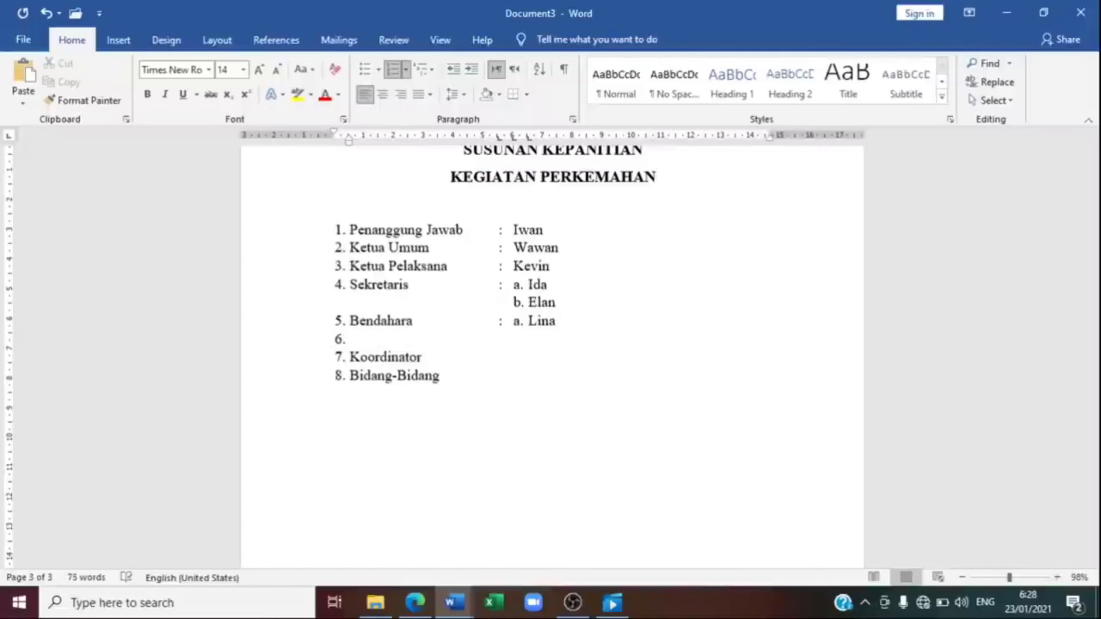
pyautogui.press('BackSpace')
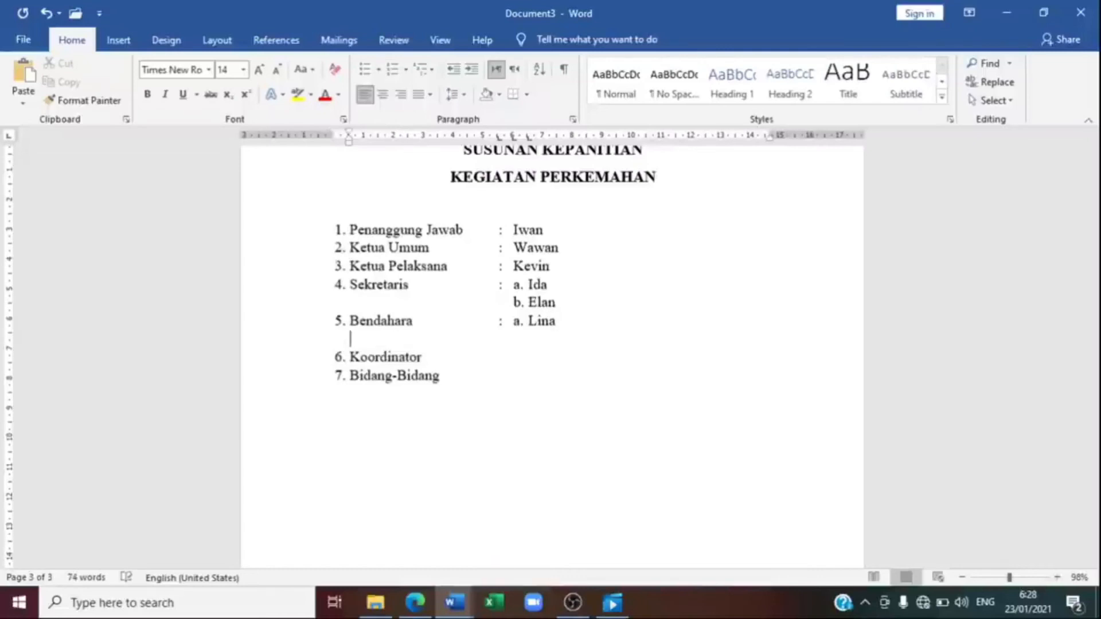
pyautogui.press('Tab')
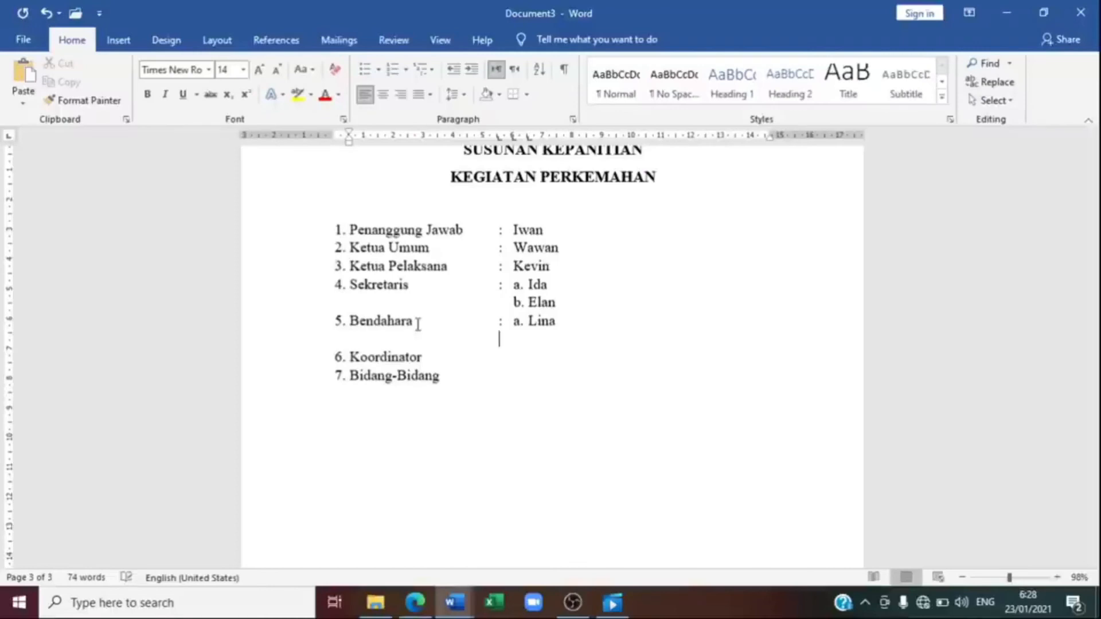
pyautogui.press('Tab')
pyautogui.write('b.')
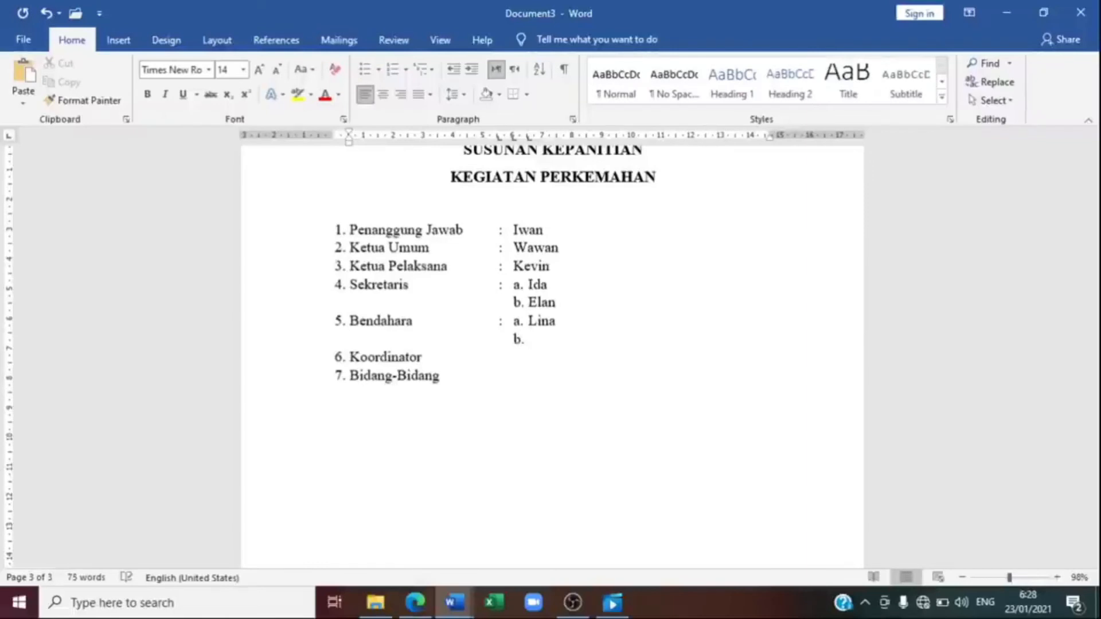
pyautogui.write(' Wanti')
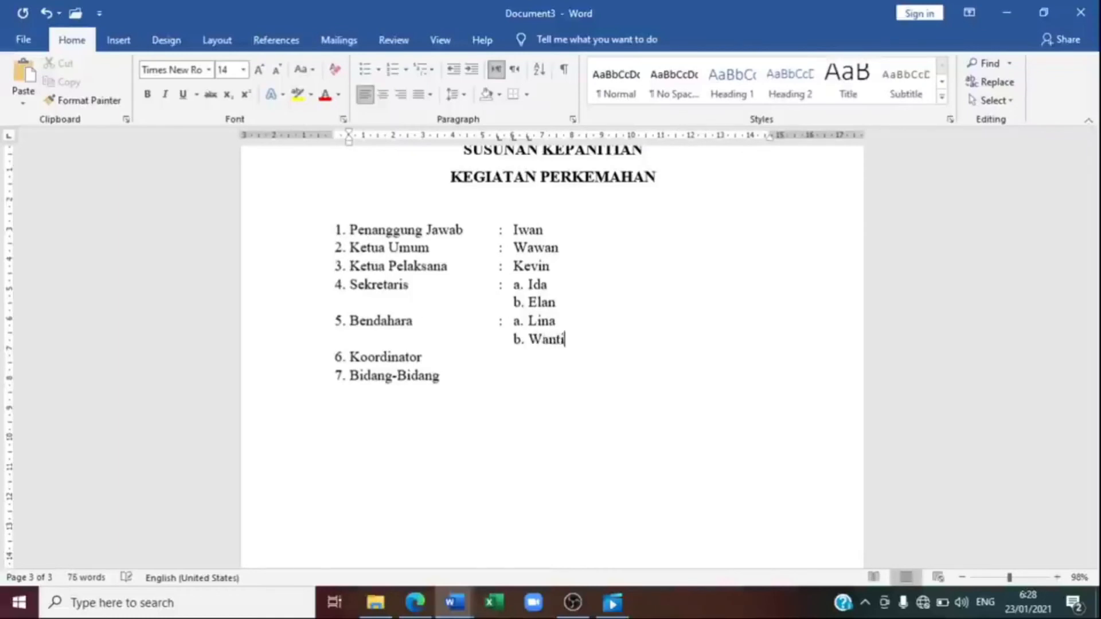
# Consult the sample committee list in Document1 and add a lettered sub-item "a. Koordinator Sarana" below Koordinator in Document3.
pyautogui.click(444, 363)
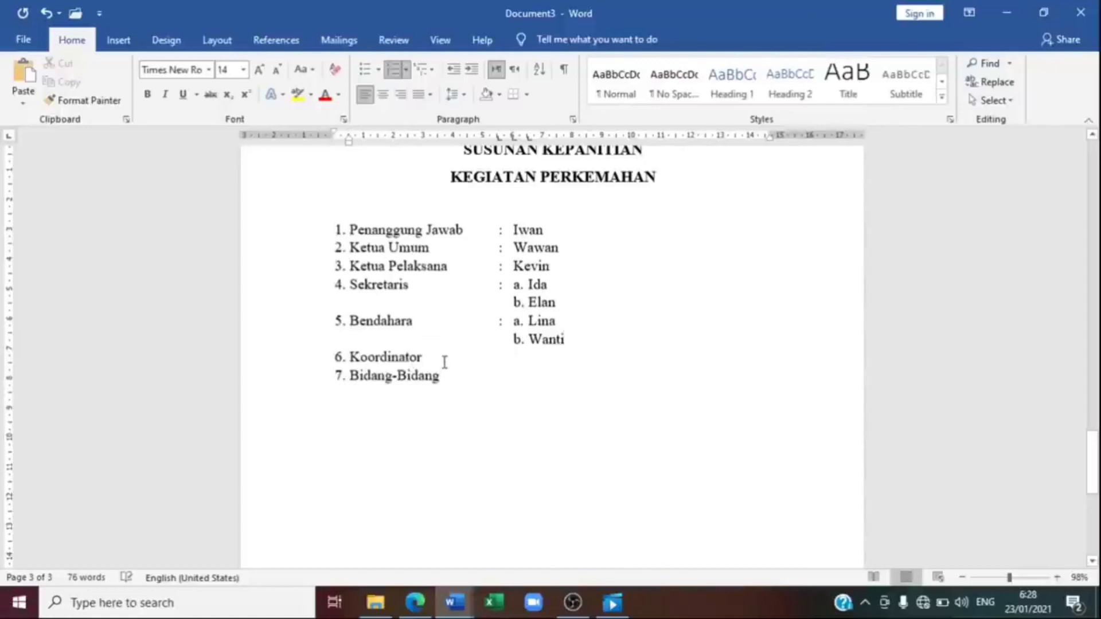
pyautogui.moveTo(455, 601)
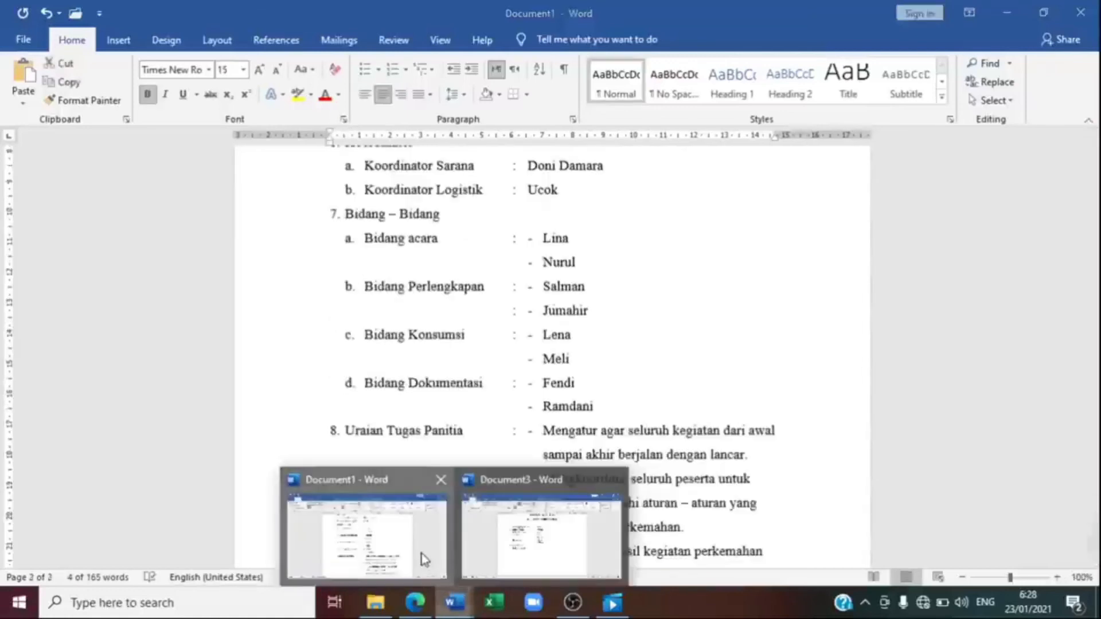
pyautogui.click(424, 559)
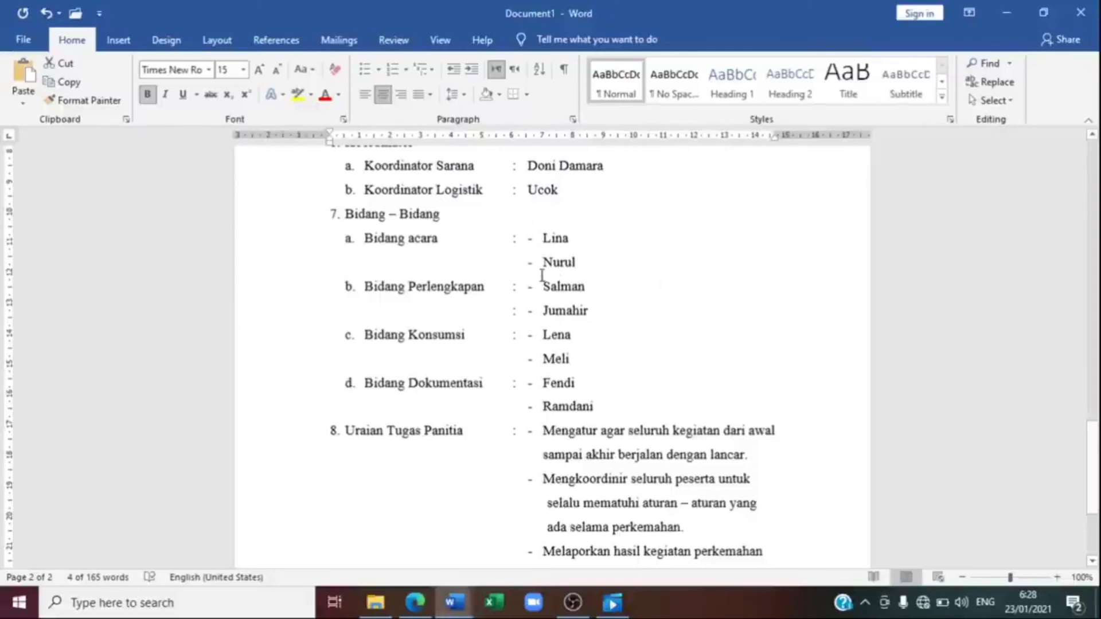
pyautogui.moveTo(455, 601)
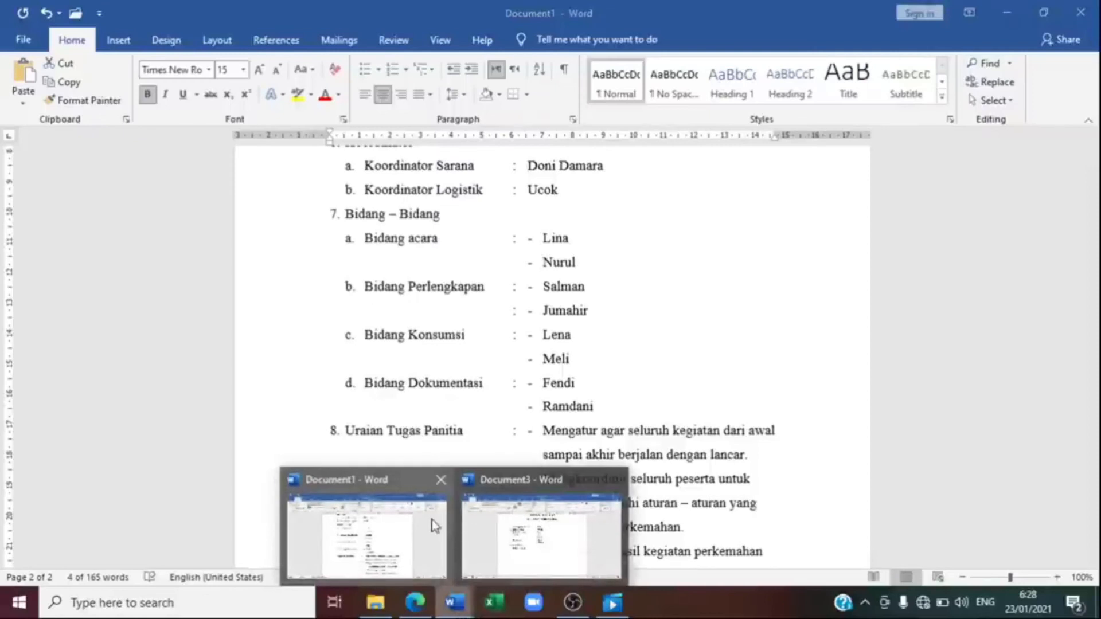
pyautogui.click(533, 525)
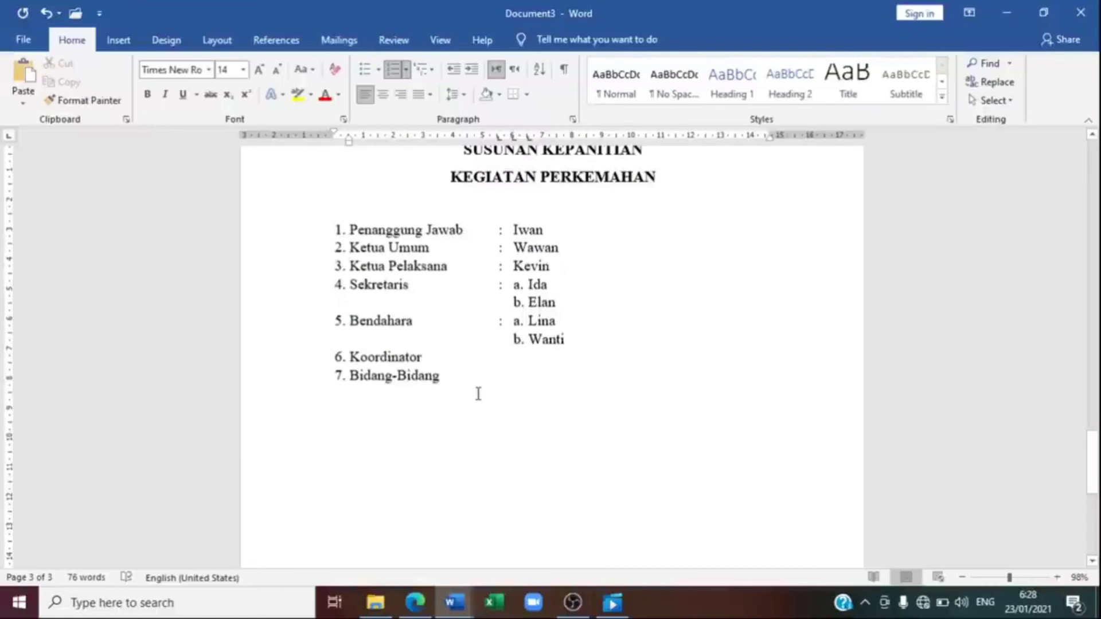
pyautogui.press('Return')
pyautogui.press('BackSpace')
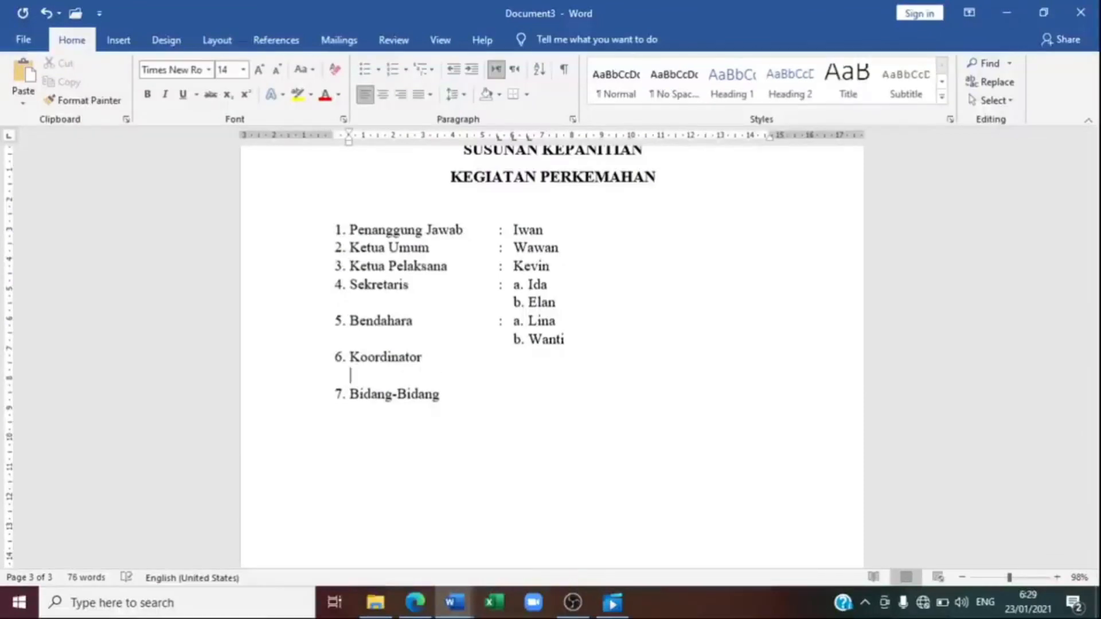
pyautogui.write('a. Koo')
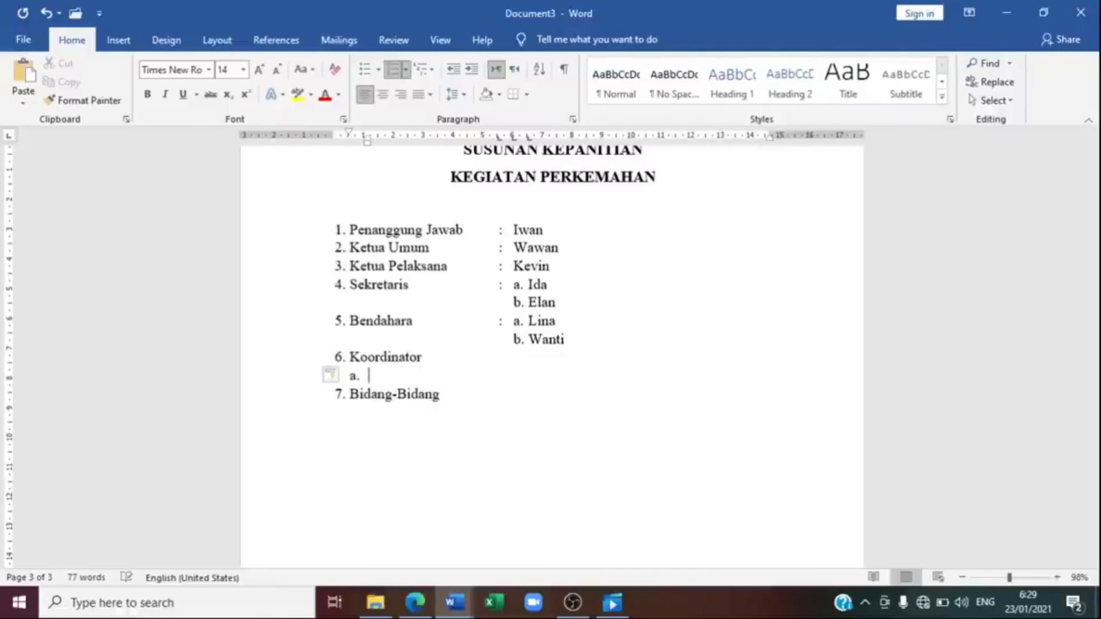
pyautogui.write('rdinator')
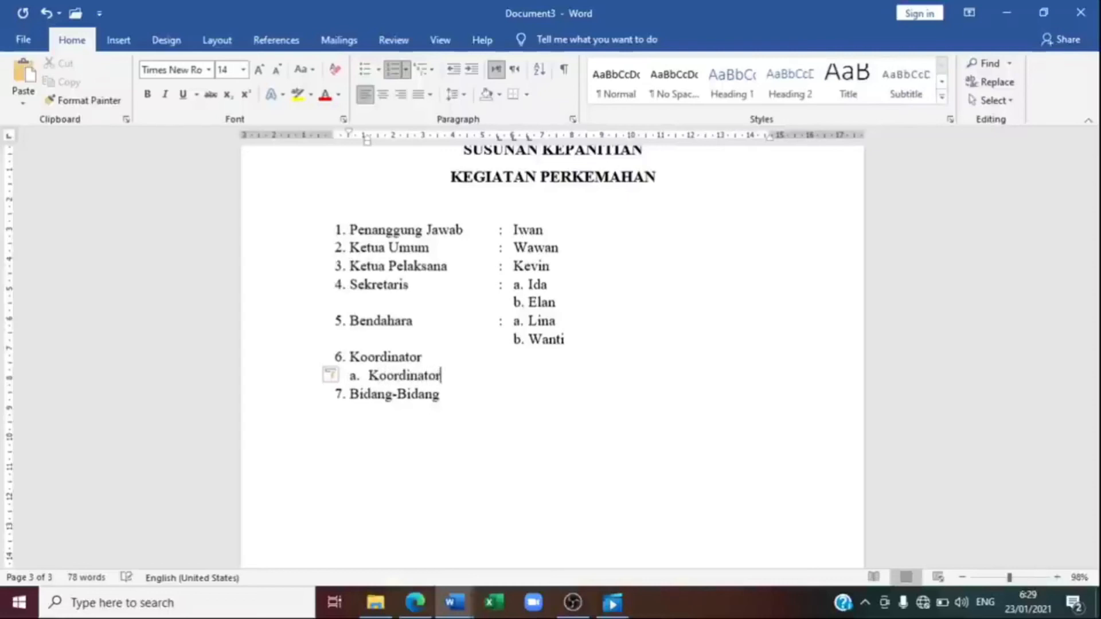
pyautogui.write(' Sarana')
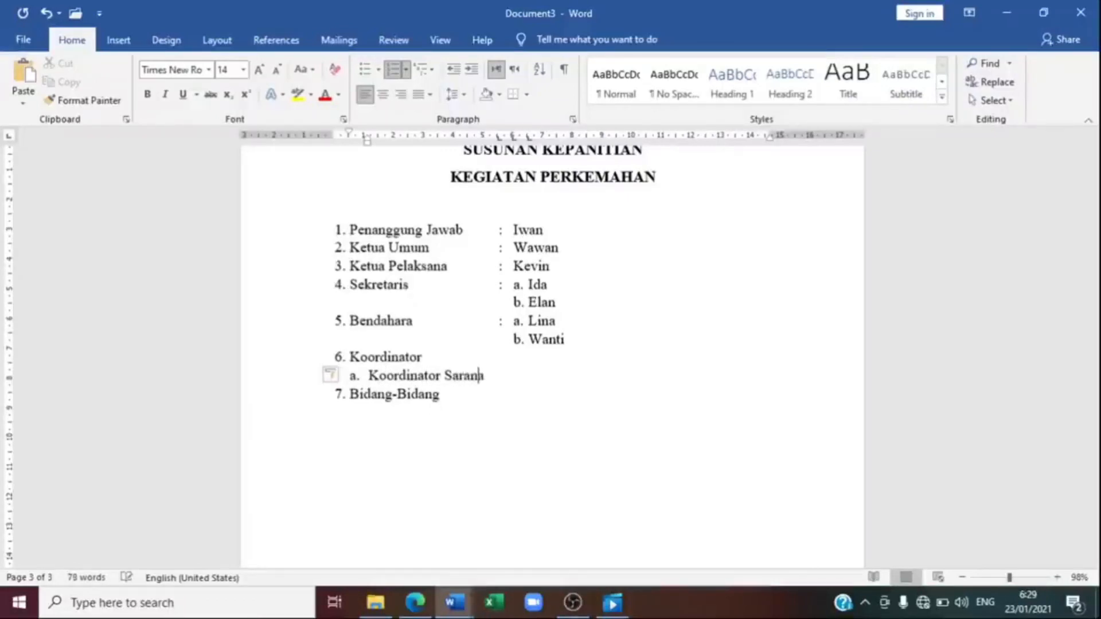
# Add the sub-item "b. Koordinator Logistik" below Koordinator Sarana.
pyautogui.press('Return')
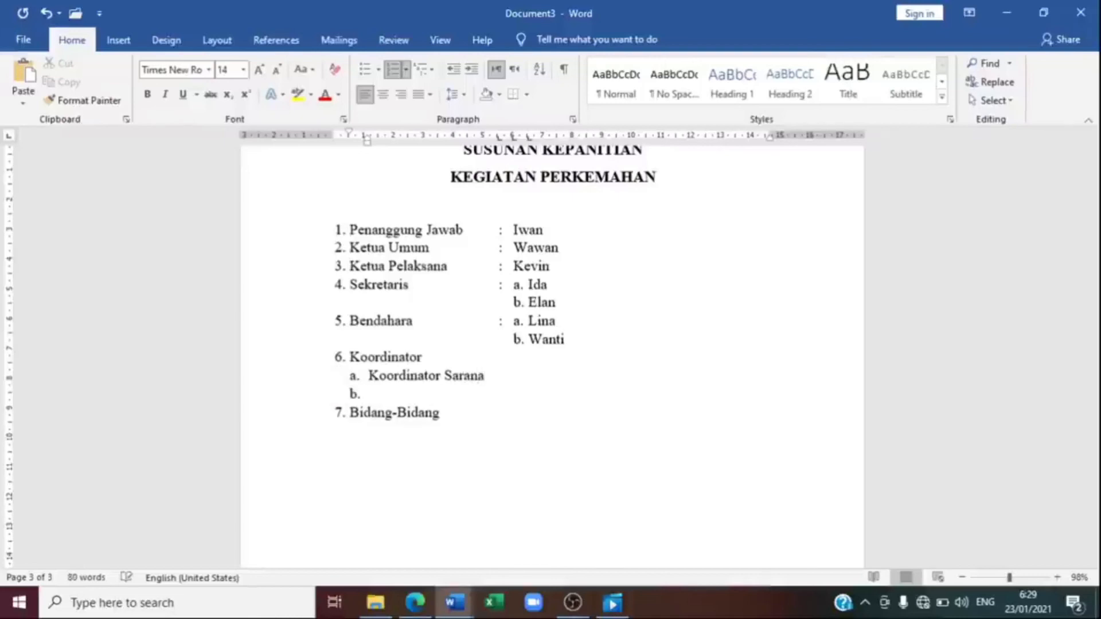
pyautogui.write('Koordinator ')
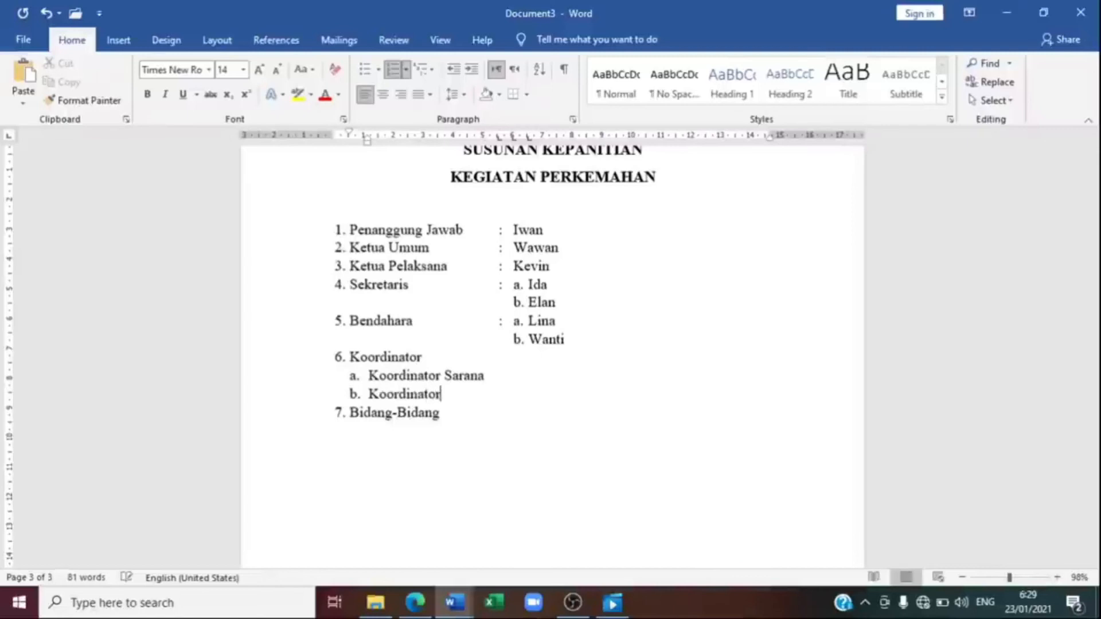
pyautogui.write('Logistik')
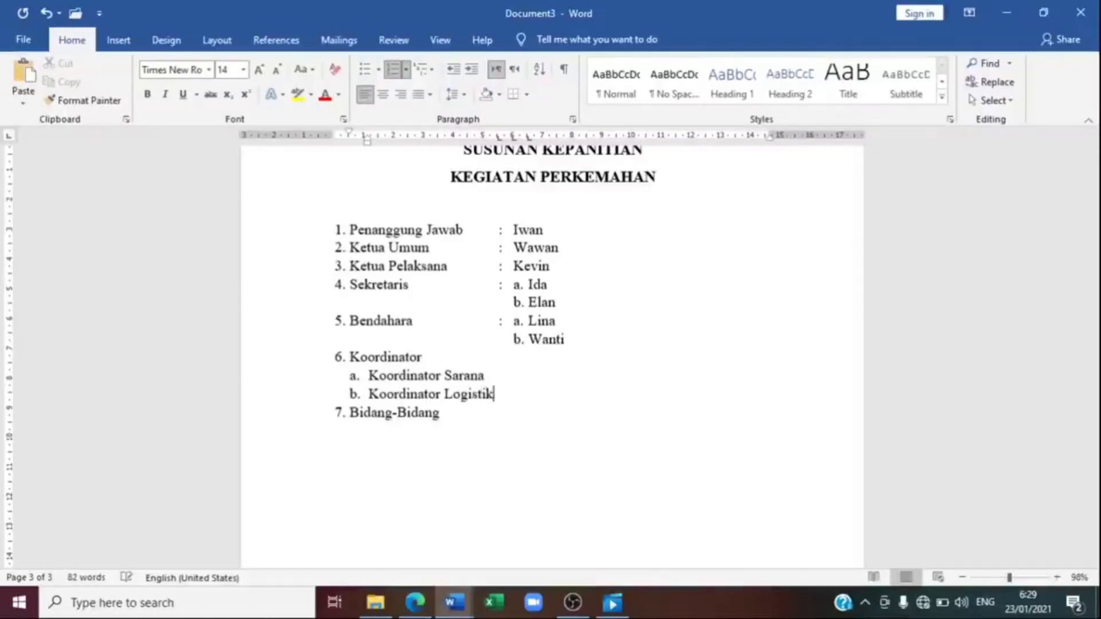
# Add a tab-aligned colon and a dash entry with the first coordinator's name to Koordinator Sarana.
pyautogui.click(512, 376)
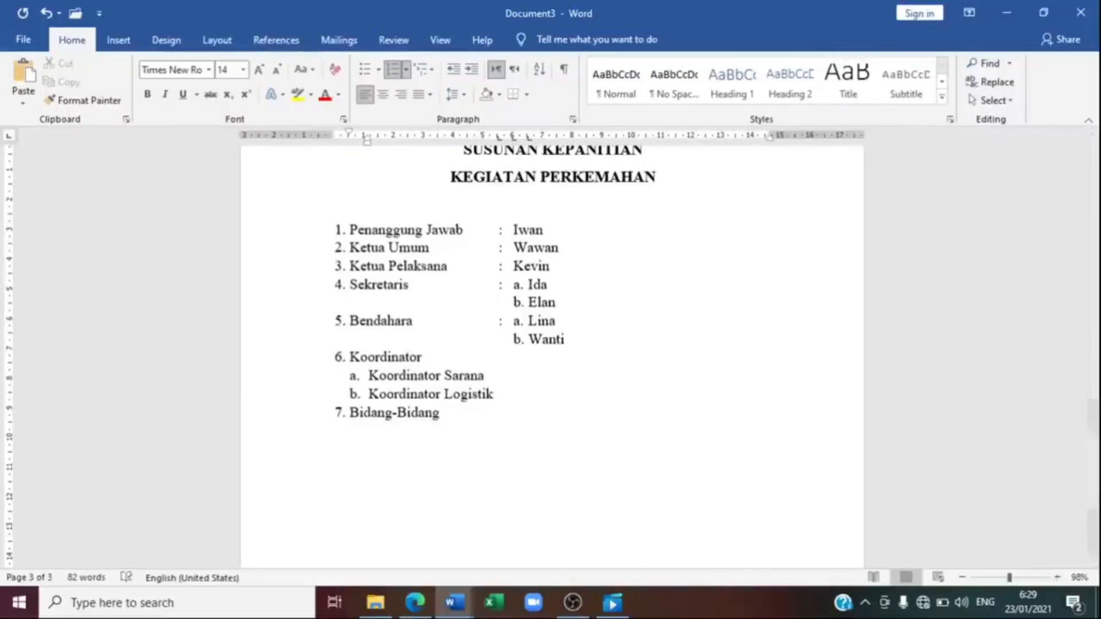
pyautogui.press('Tab')
pyautogui.write(':')
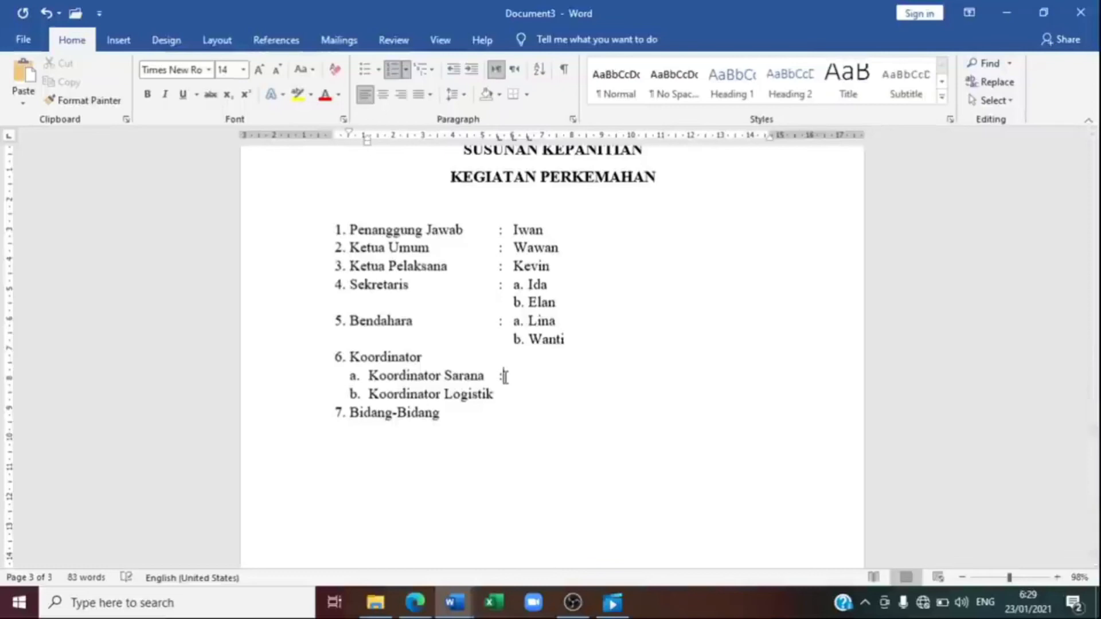
pyautogui.press('Tab')
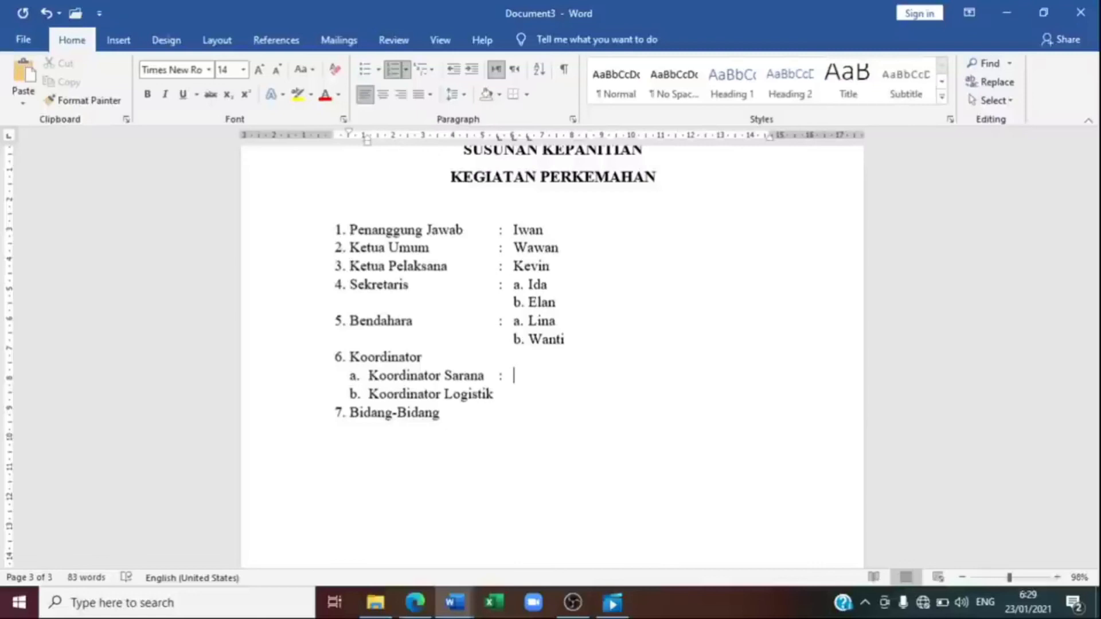
pyautogui.write('- ')
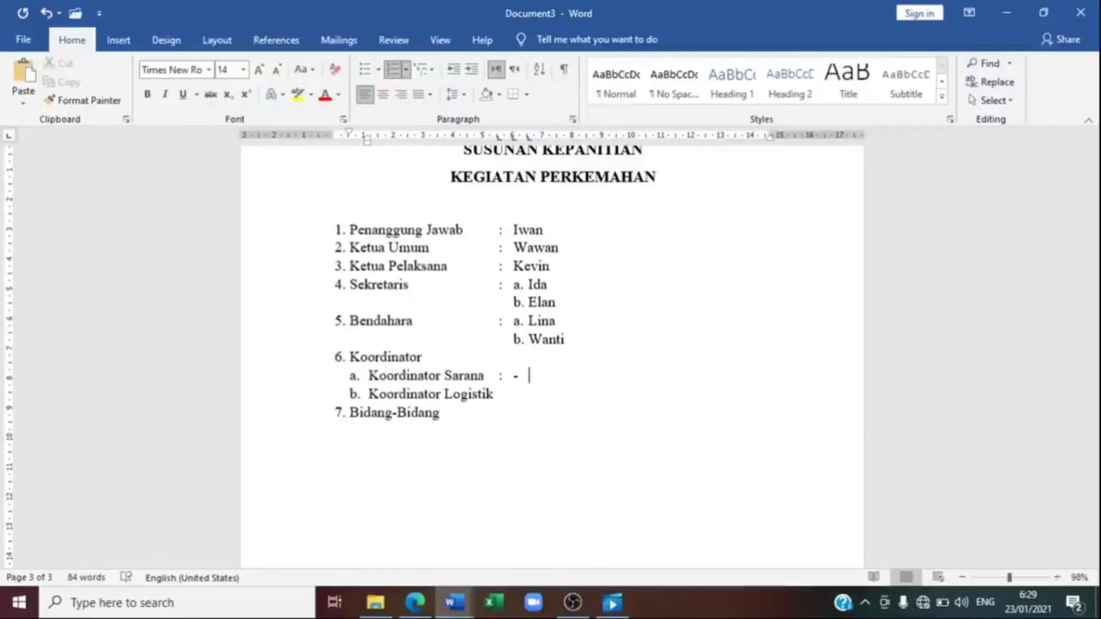
pyautogui.write('Sahril')
# Add an unlettered line below Koordinator Sarana with a dash entry and the second coordinator's name, aligned under the first.
pyautogui.press('Return')
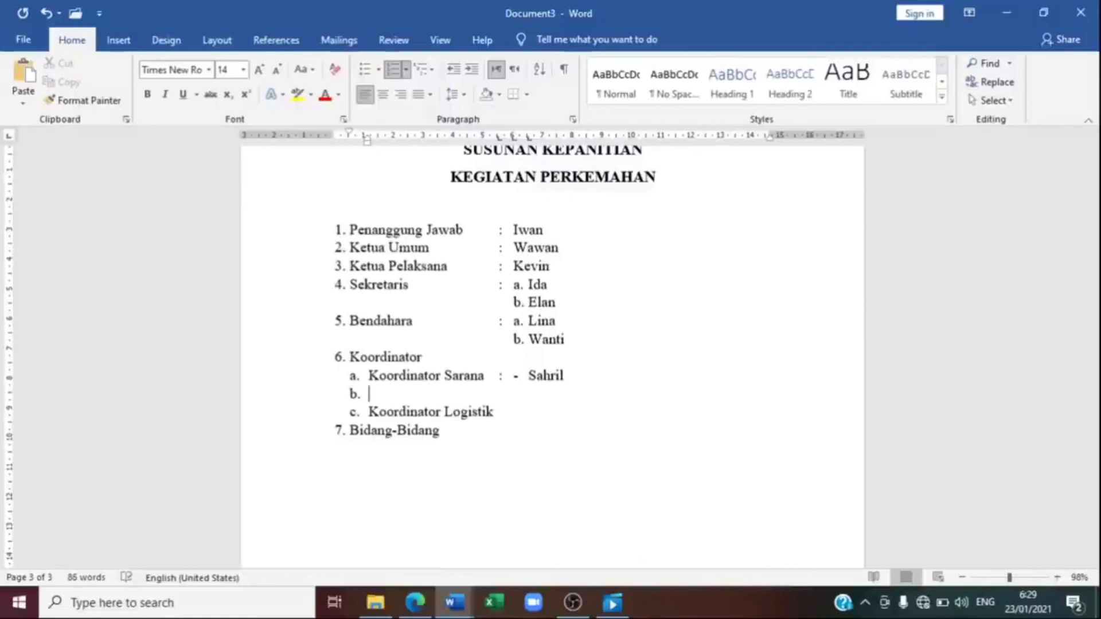
pyautogui.press('BackSpace')
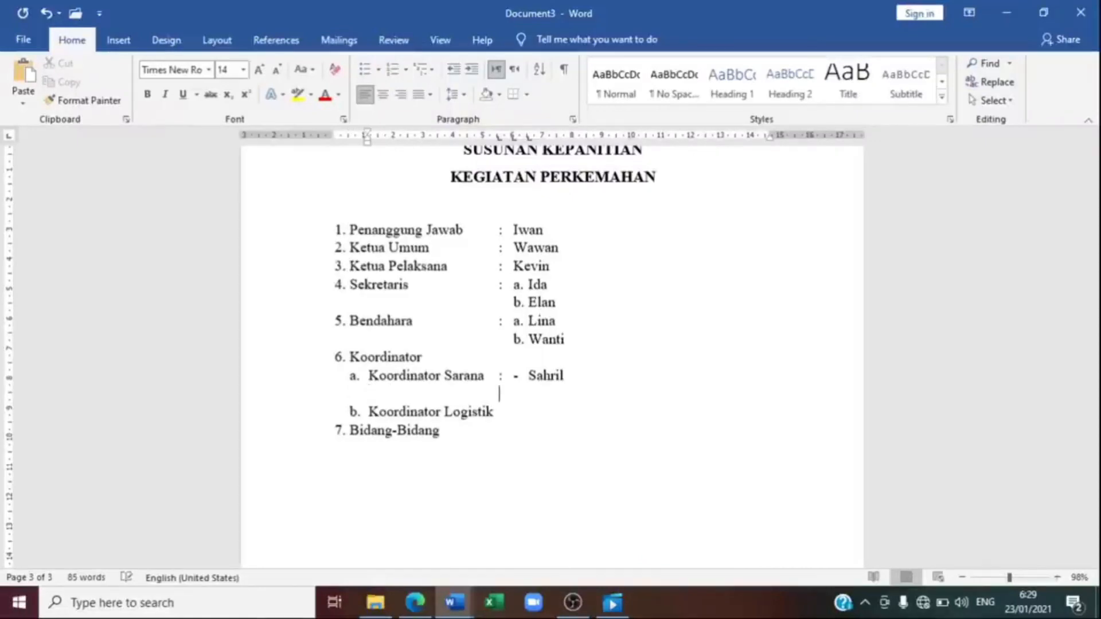
pyautogui.press('Tab')
pyautogui.write('-')
pyautogui.press('Tab')
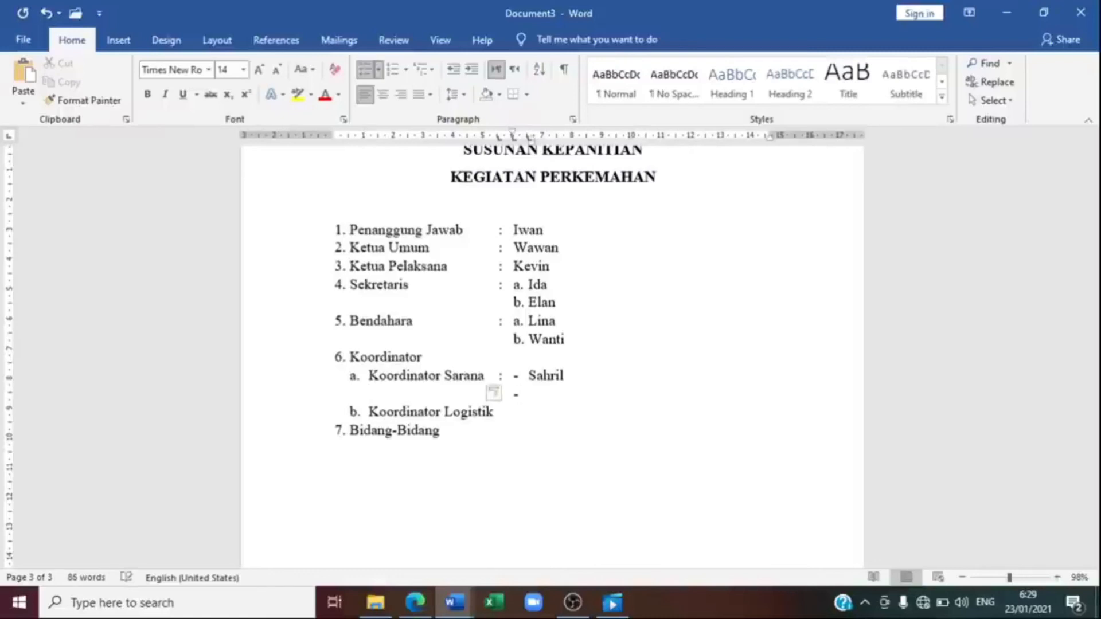
pyautogui.write('ardianto')
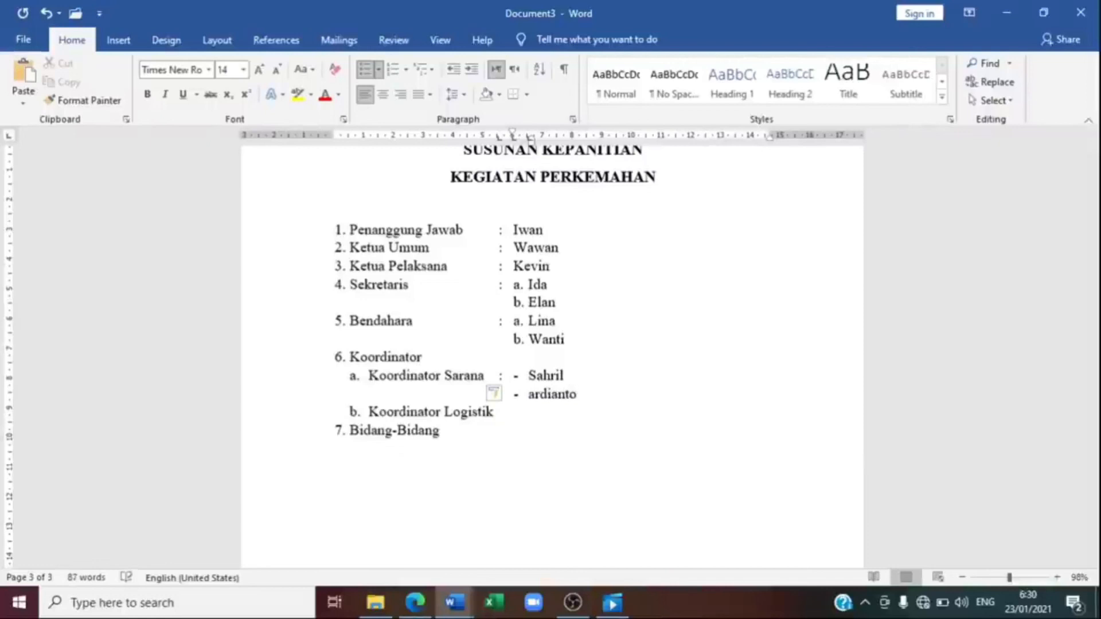
# Add a tab-aligned colon and a dash entry with the first logistics coordinator's name to Koordinator Logistik.
pyautogui.click(494, 412)
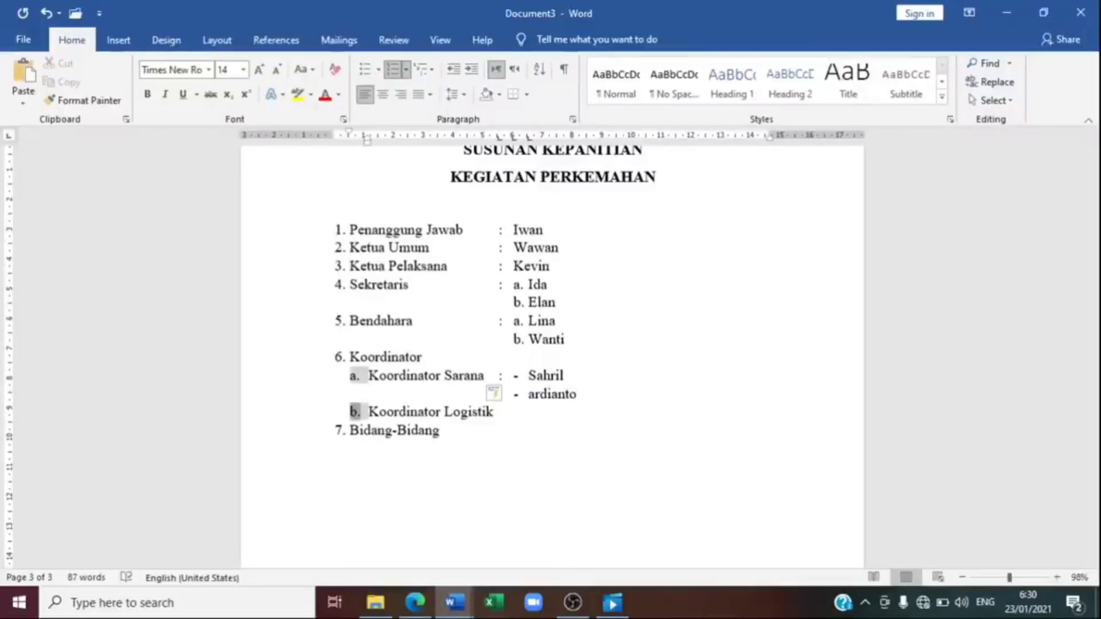
pyautogui.click(510, 412)
pyautogui.press('Tab')
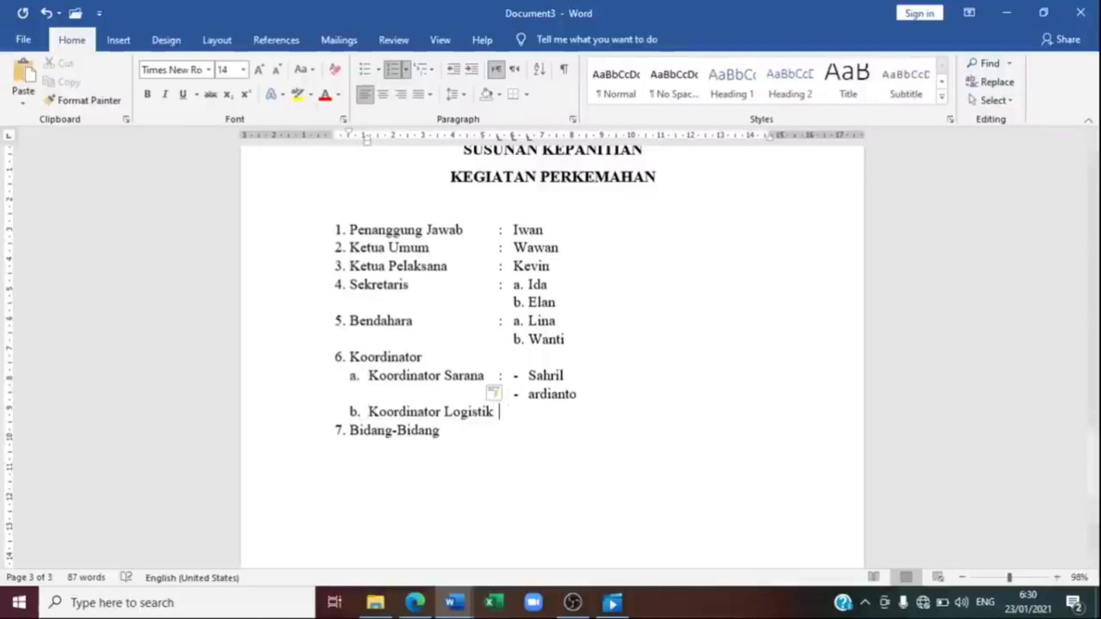
pyautogui.write(':')
pyautogui.press('Tab')
pyautogui.write('-')
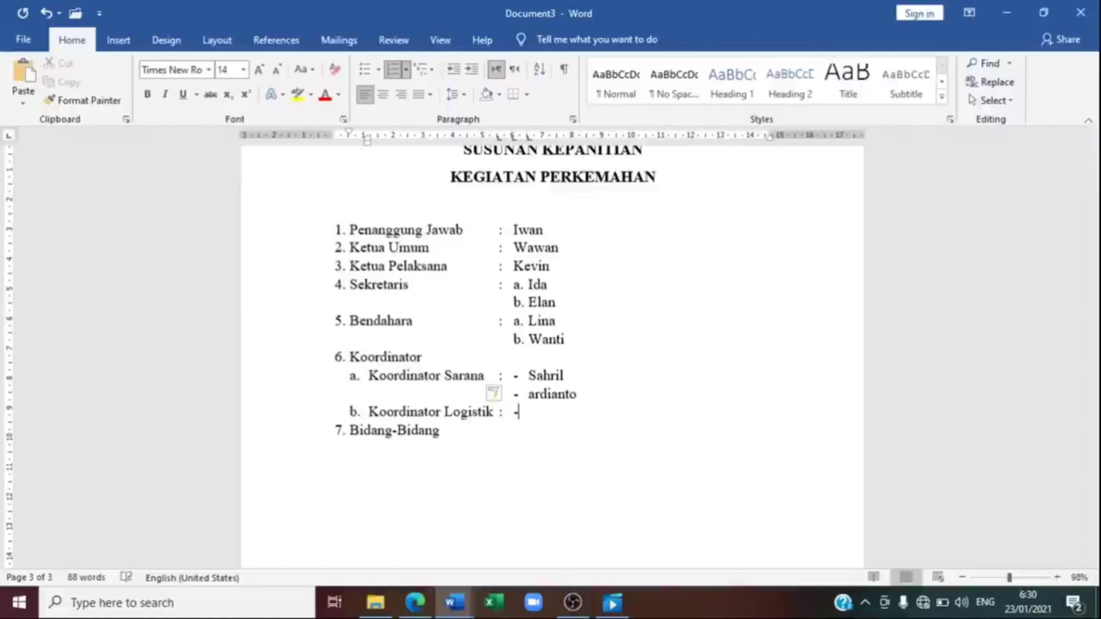
pyautogui.press('Tab')
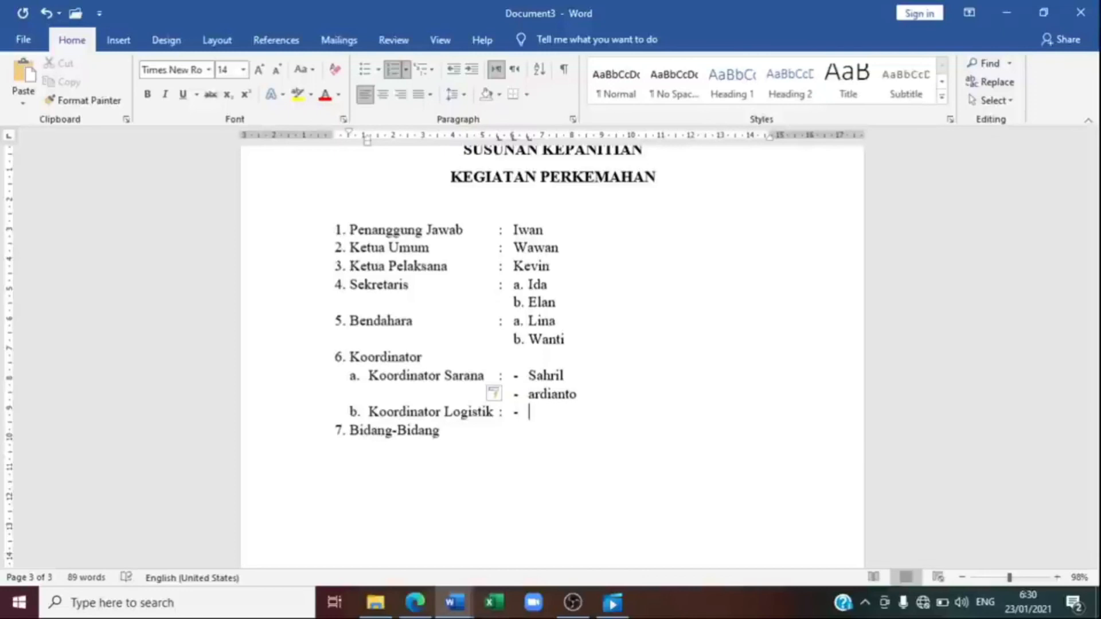
pyautogui.write('Ij')
pyautogui.press('BackSpace')
pyautogui.press('BackSpace')
pyautogui.write('Doni')
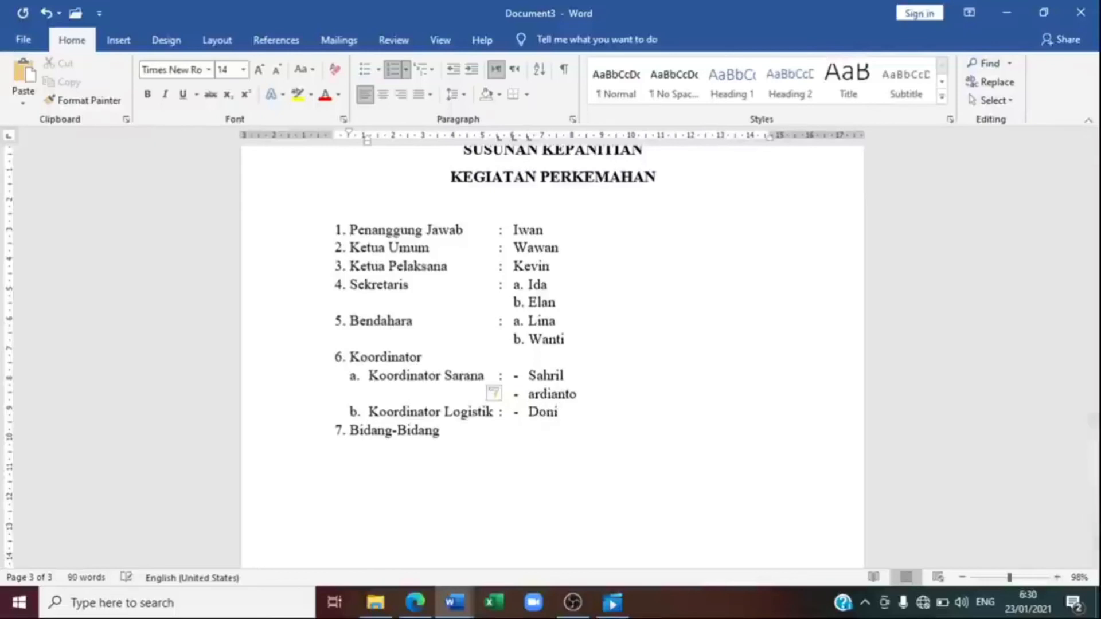
# Add an unlettered line below Koordinator Logistik with a tab-aligned colon, a dash and the second logistics coordinator's name.
pyautogui.press('Return')
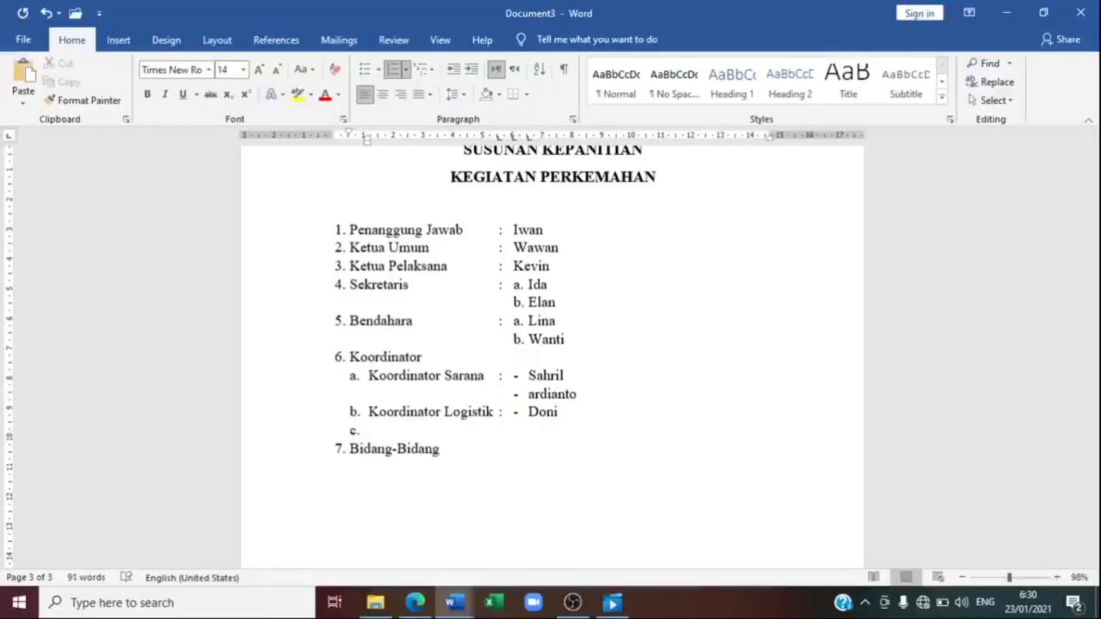
pyautogui.press('BackSpace')
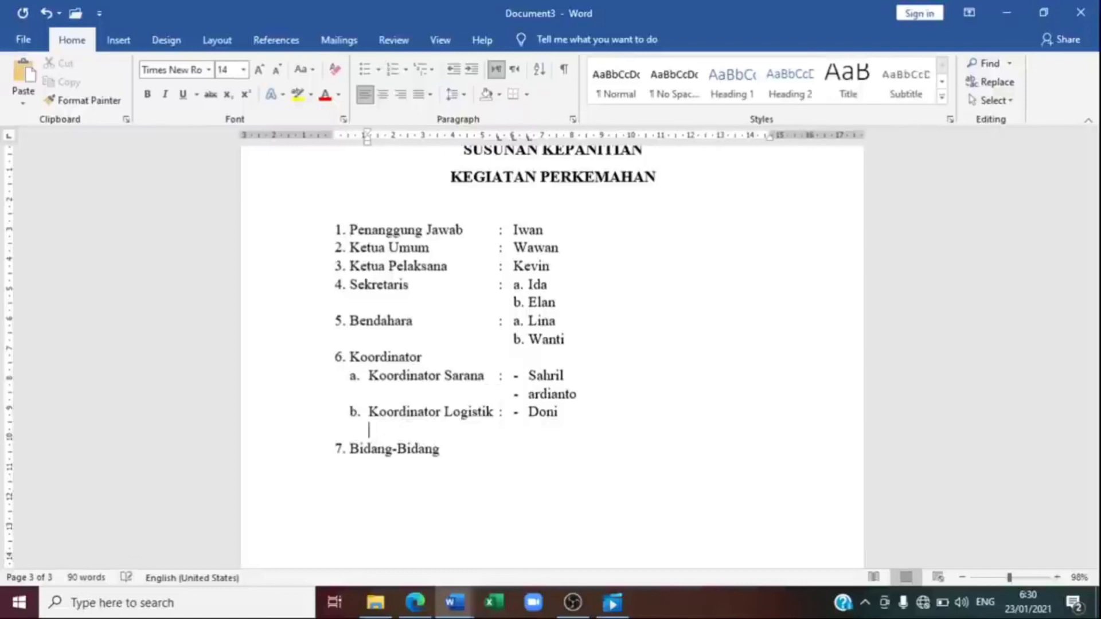
pyautogui.press('Tab')
pyautogui.press('Tab')
pyautogui.write(':')
pyautogui.press('Tab')
pyautogui.write('- ')
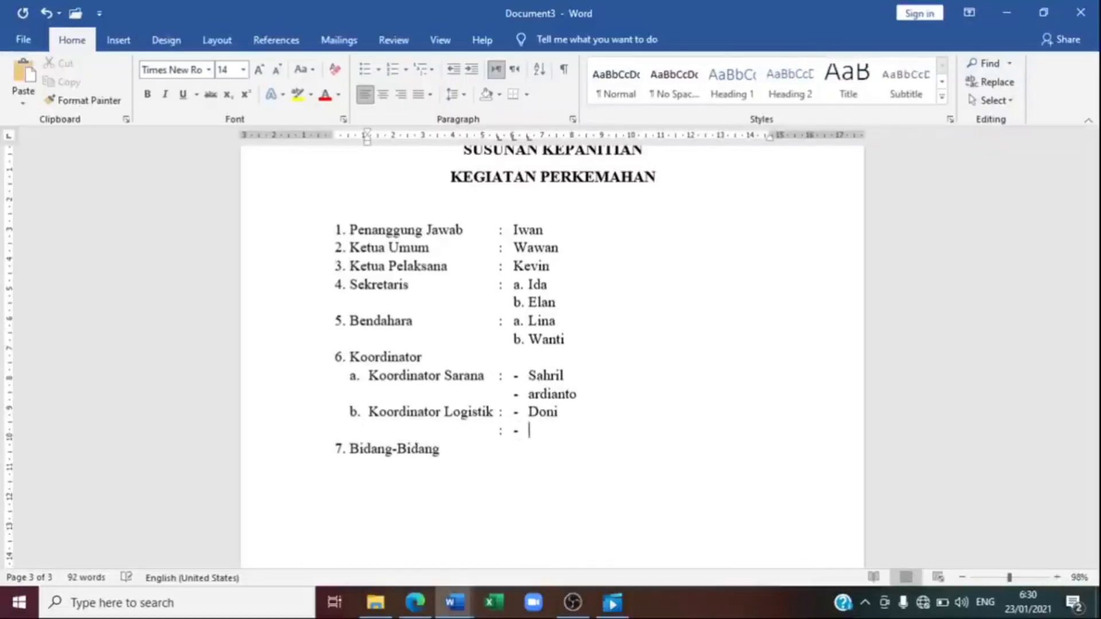
pyautogui.write('Ucok')
# Start a lettered sub-list under Bidang-Bidang with the item a. Acara.
pyautogui.click(457, 459)
pyautogui.press('Return')
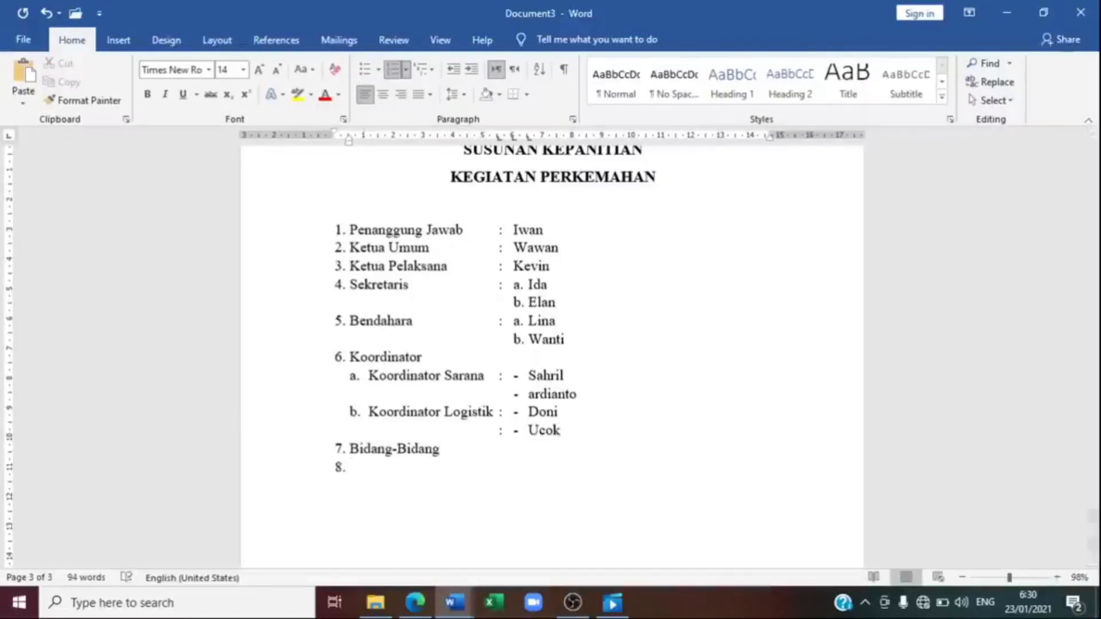
pyautogui.press('BackSpace')
pyautogui.write('a. ')
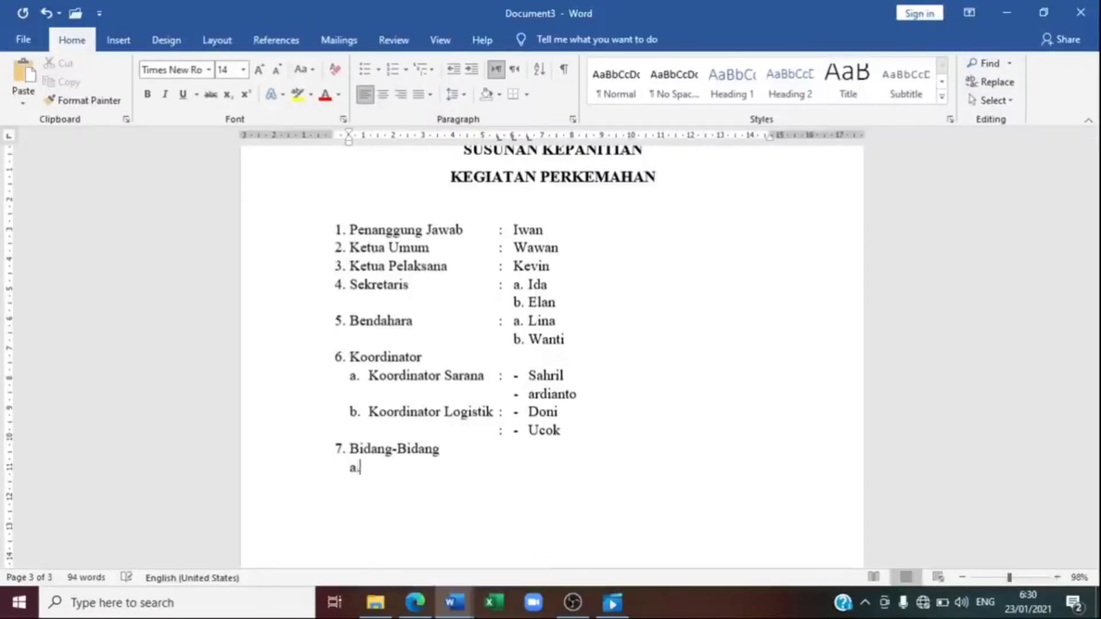
pyautogui.write('Bi')
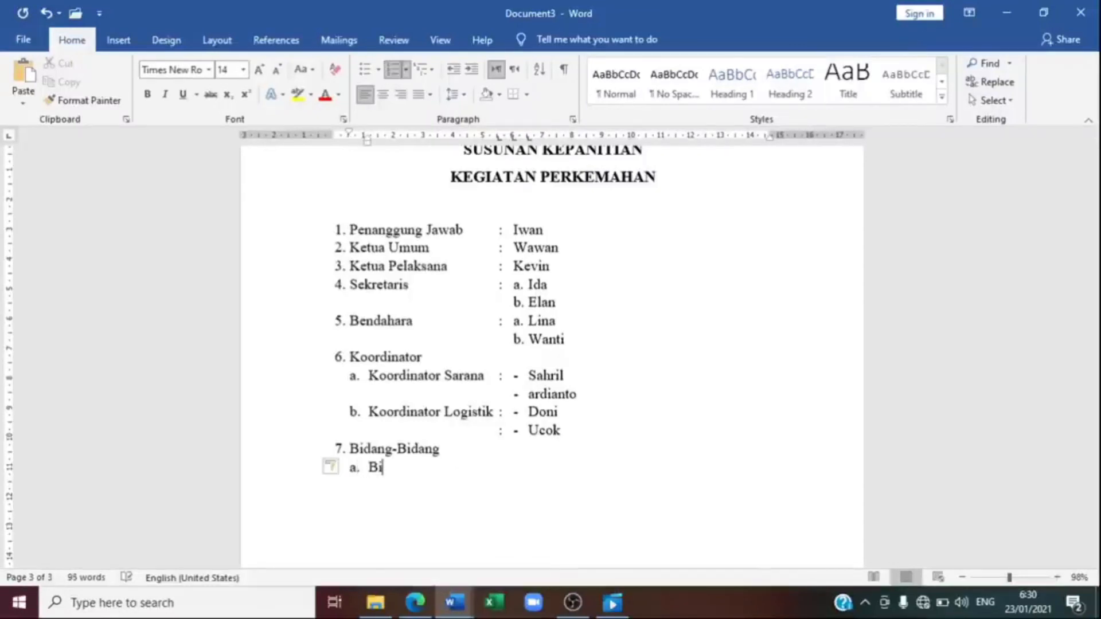
pyautogui.press('BackSpace')
pyautogui.press('BackSpace')
pyautogui.write('Acara')
pyautogui.press('Return')
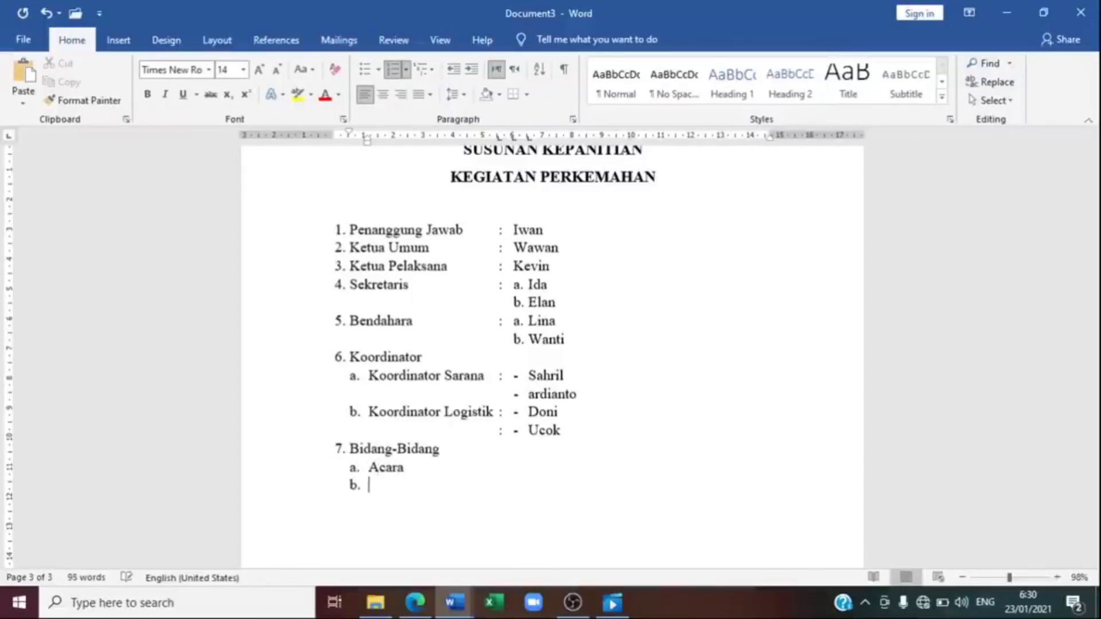
# Add the lettered sub-items Perlengkapan and Dokumentasi below Acara.
pyautogui.write('perlengk')
pyautogui.write('n')
pyautogui.press('Return')
pyautogui.write('Dok')
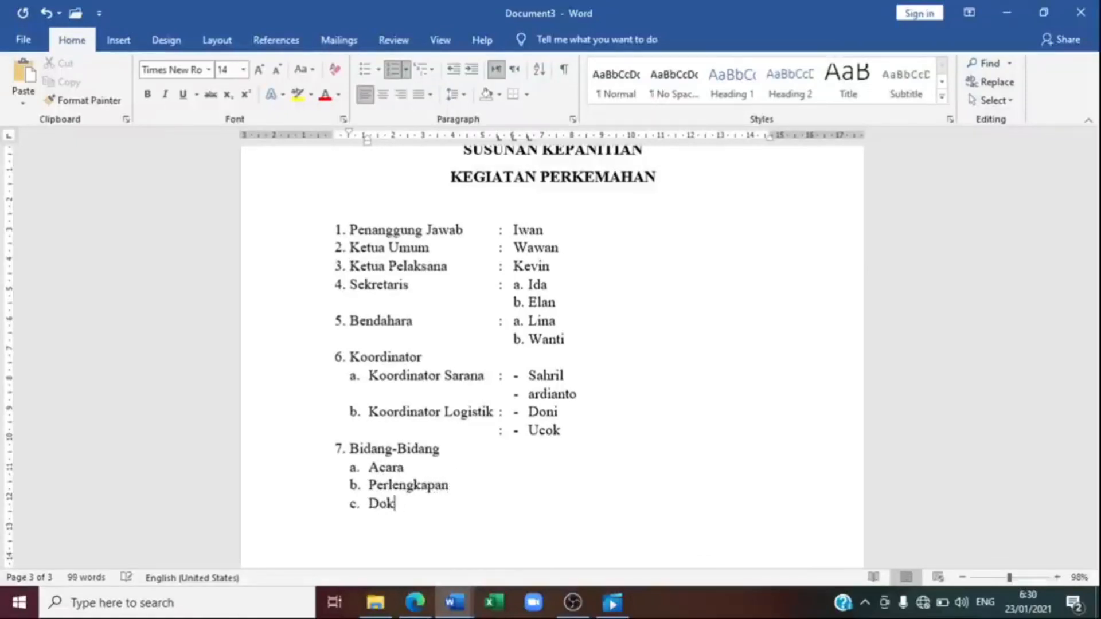
pyautogui.write('umentasi')
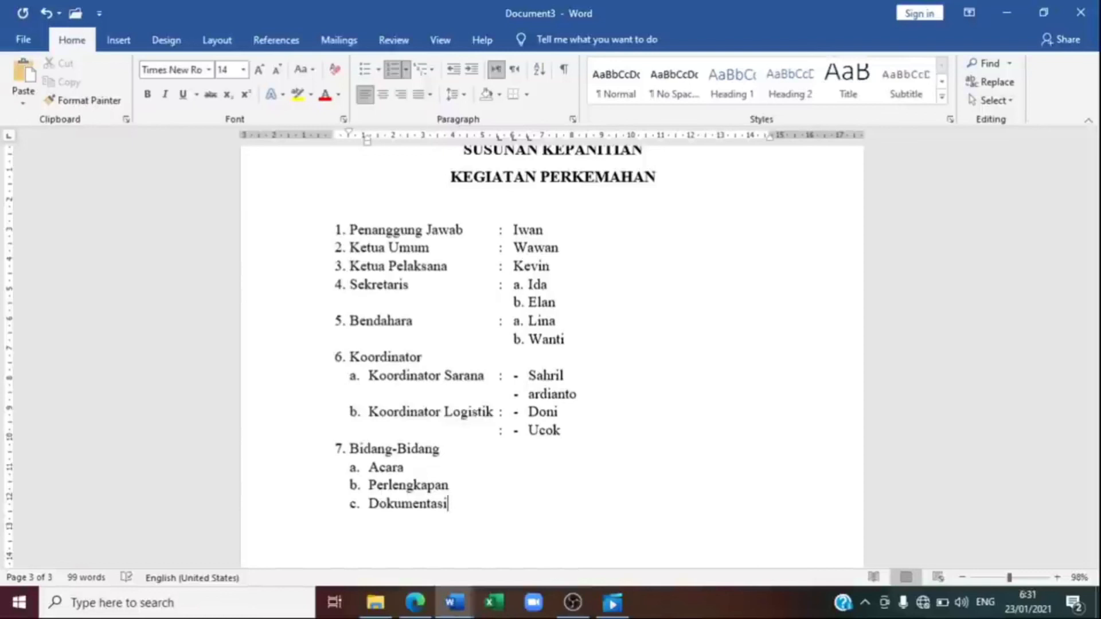
# Add a tab-aligned colon and a dash entry with the first member's name to Acara.
pyautogui.click(443, 469)
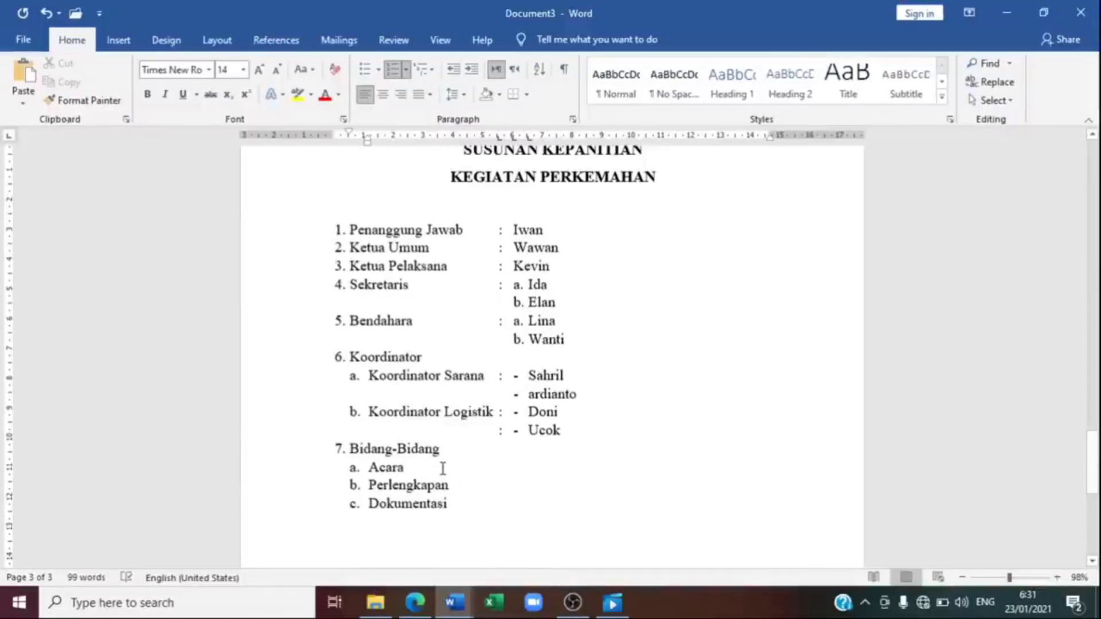
pyautogui.press('Tab')
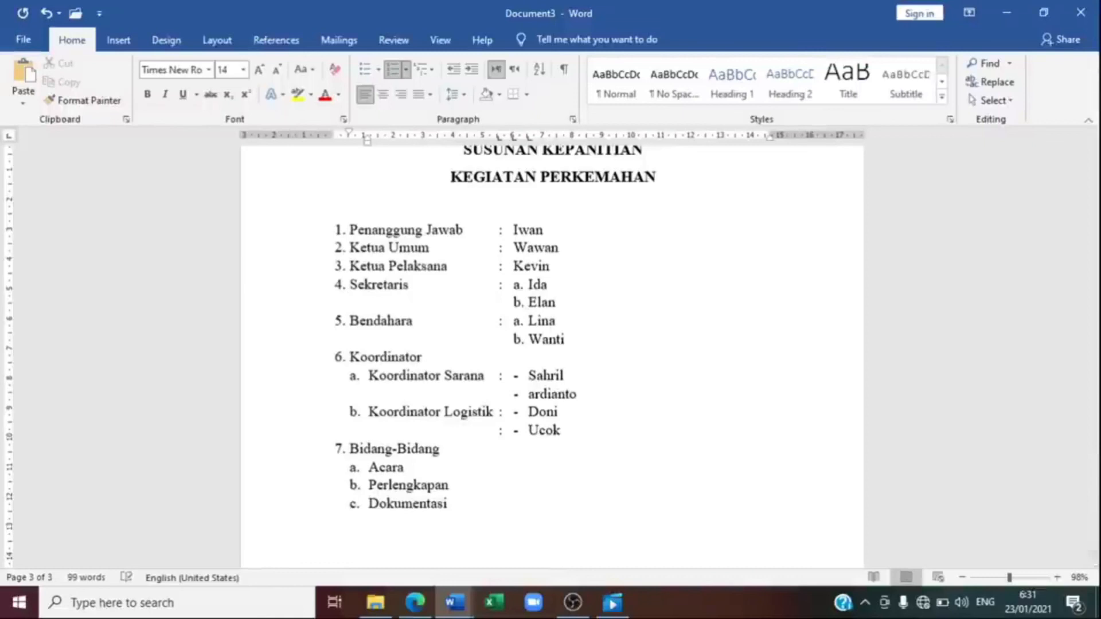
pyautogui.write(':')
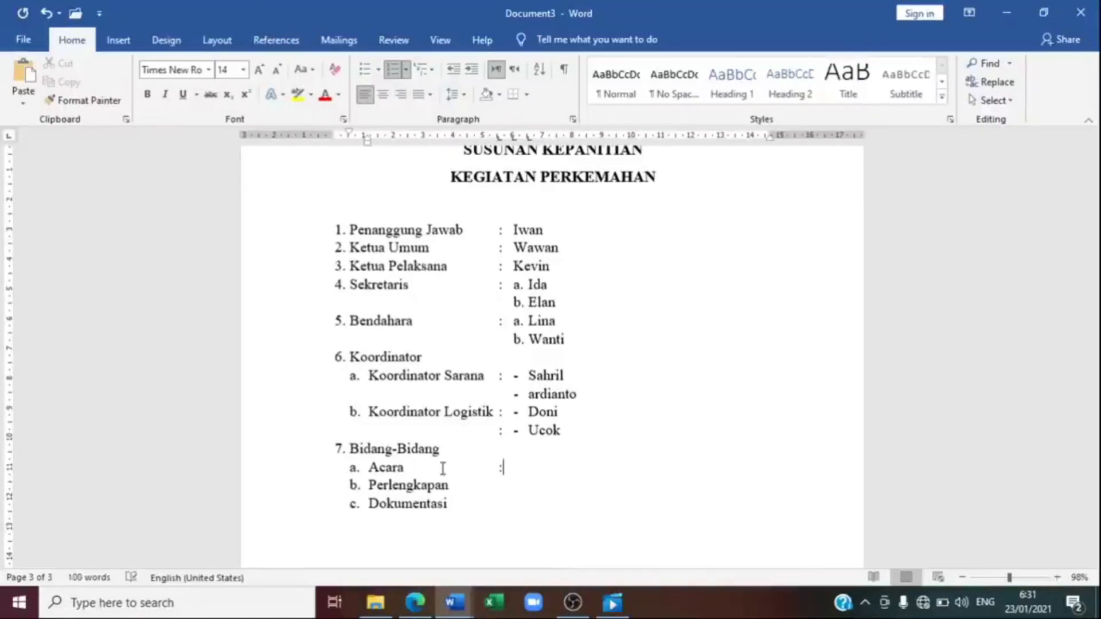
pyautogui.press('Tab')
pyautogui.write('- ')
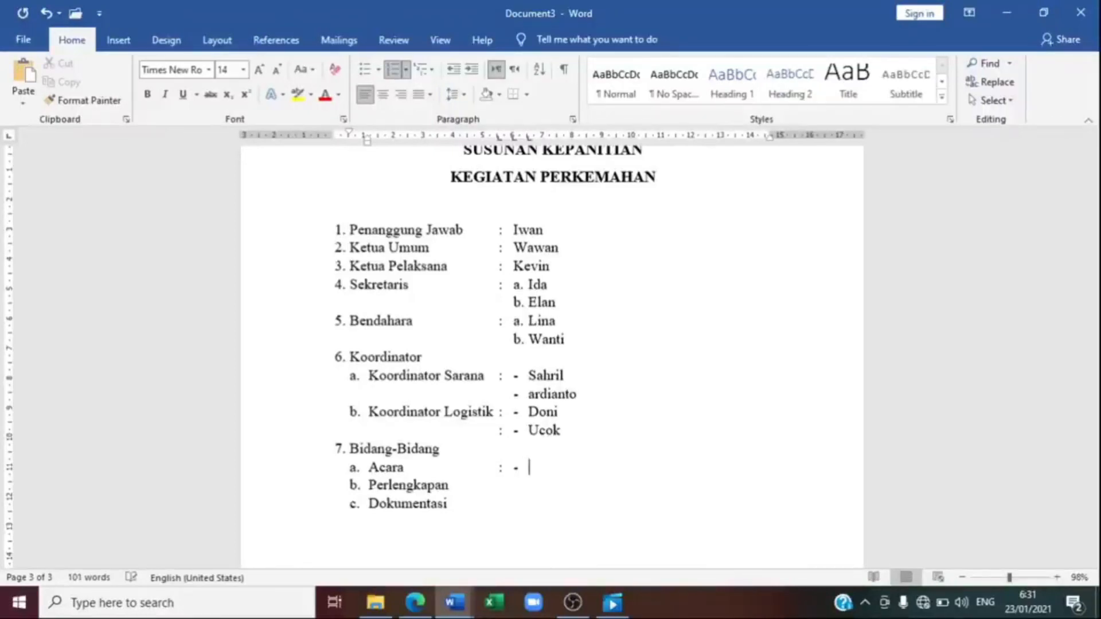
pyautogui.write('Selvia')
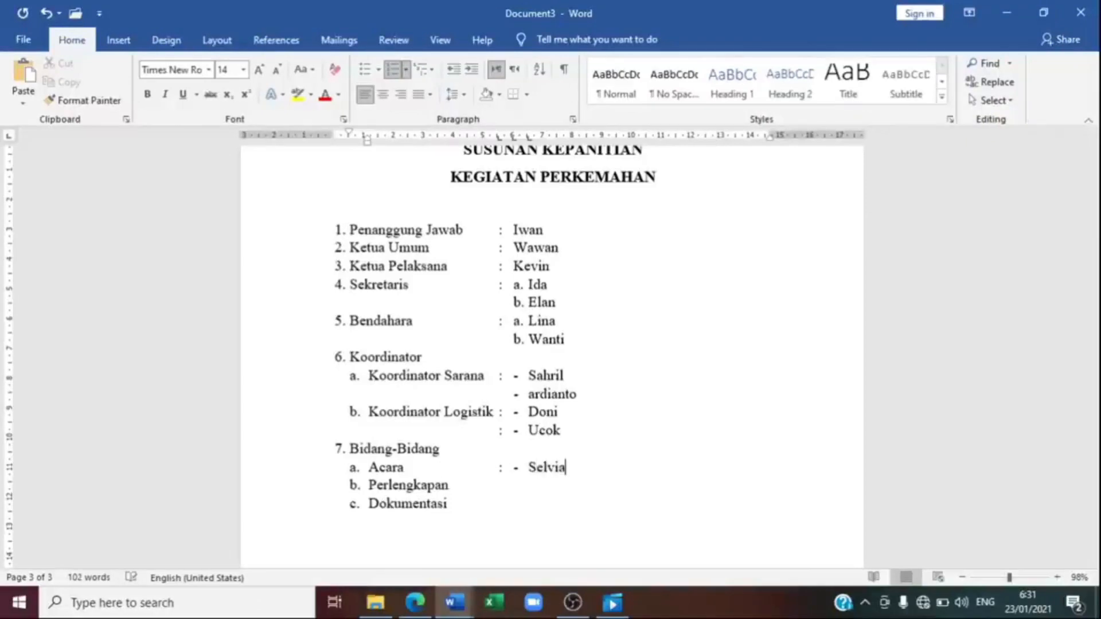
pyautogui.write('na')
# Add an unlettered line below Acara with a tab-aligned colon, a dash and the second member's name.
pyautogui.press('Return')
pyautogui.press('BackSpace')
pyautogui.press('Tab')
pyautogui.press('Tab')
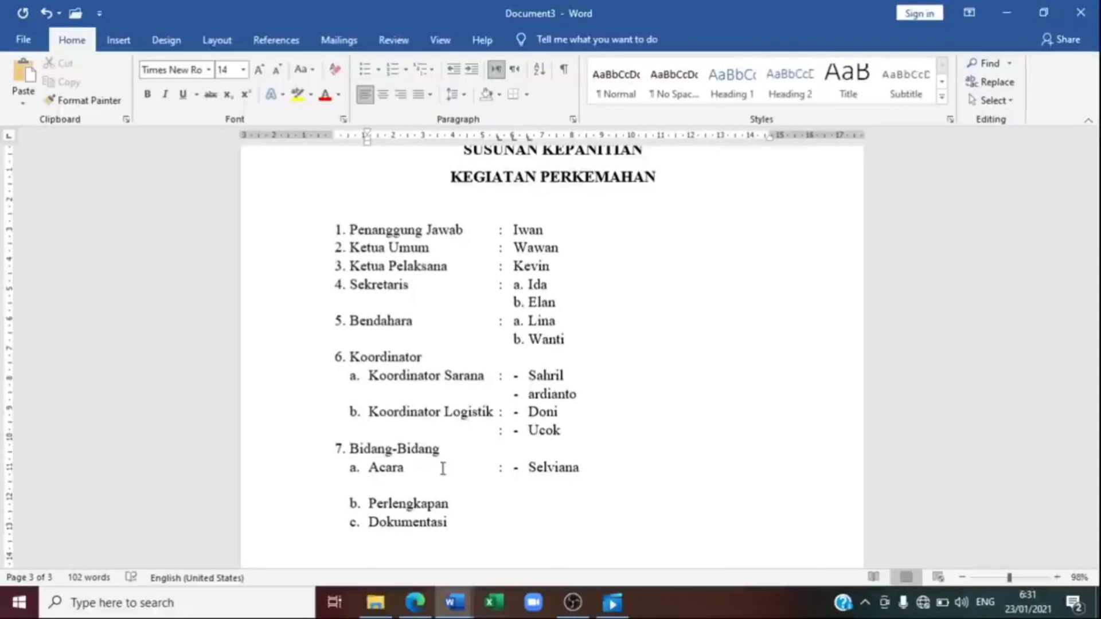
pyautogui.write(':')
pyautogui.press('Tab')
pyautogui.write('-')
pyautogui.press('Tab')
pyautogui.write('Lena')
# Add a tab-aligned colon and a dash entry with the first member's name to Perlengkapan.
pyautogui.click(450, 504)
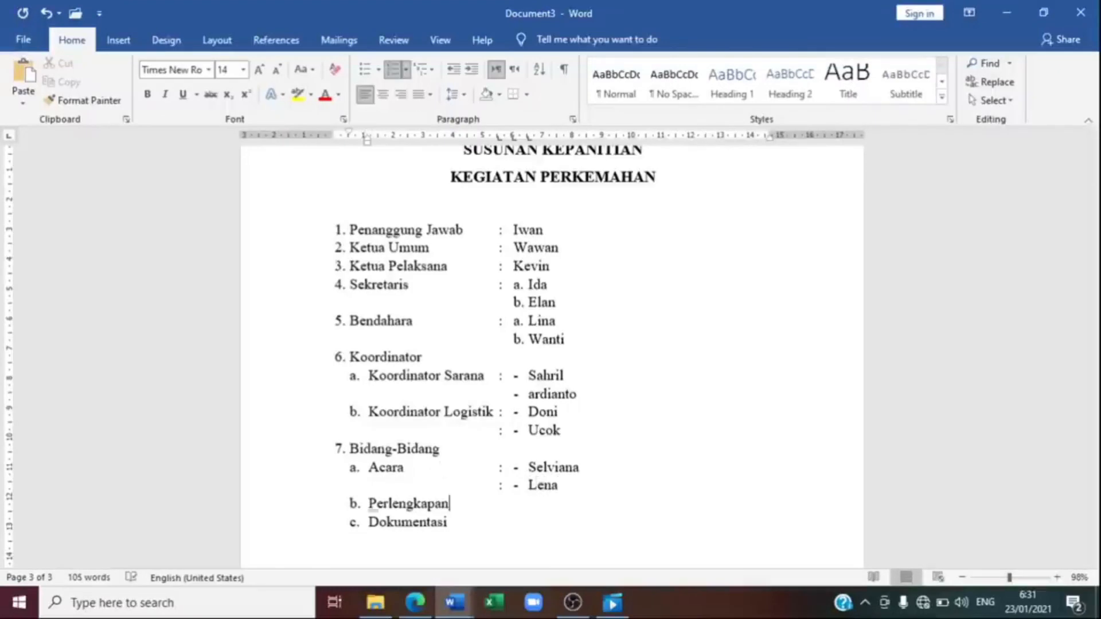
pyautogui.press('Tab')
pyautogui.press('Tab')
pyautogui.write(':')
pyautogui.press('Tab')
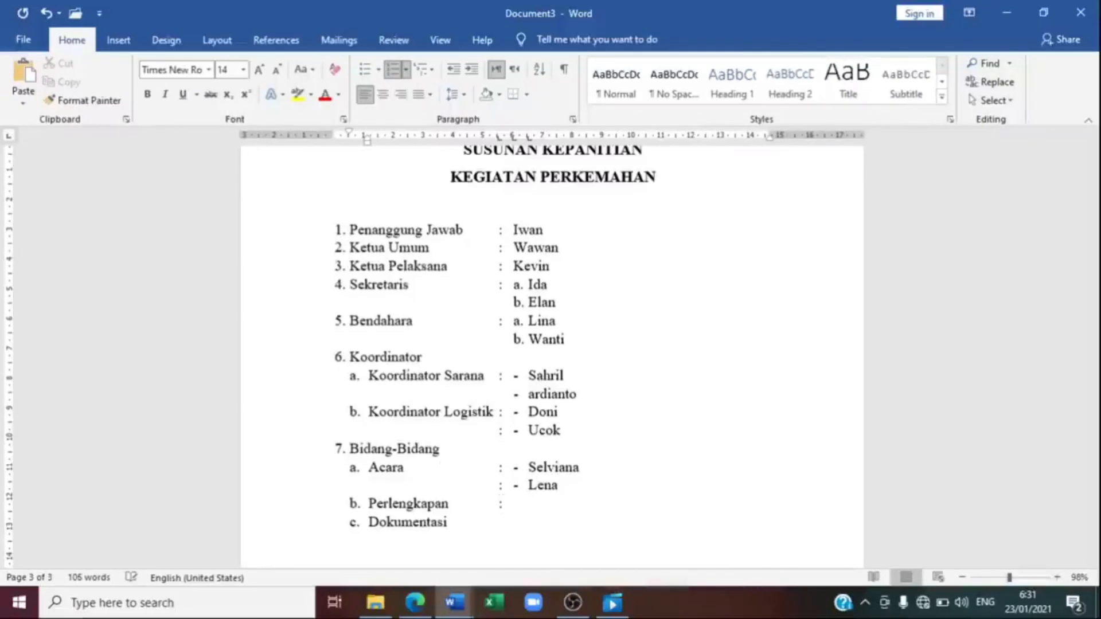
pyautogui.write('-')
pyautogui.press('Tab')
pyautogui.write('Ramdani')
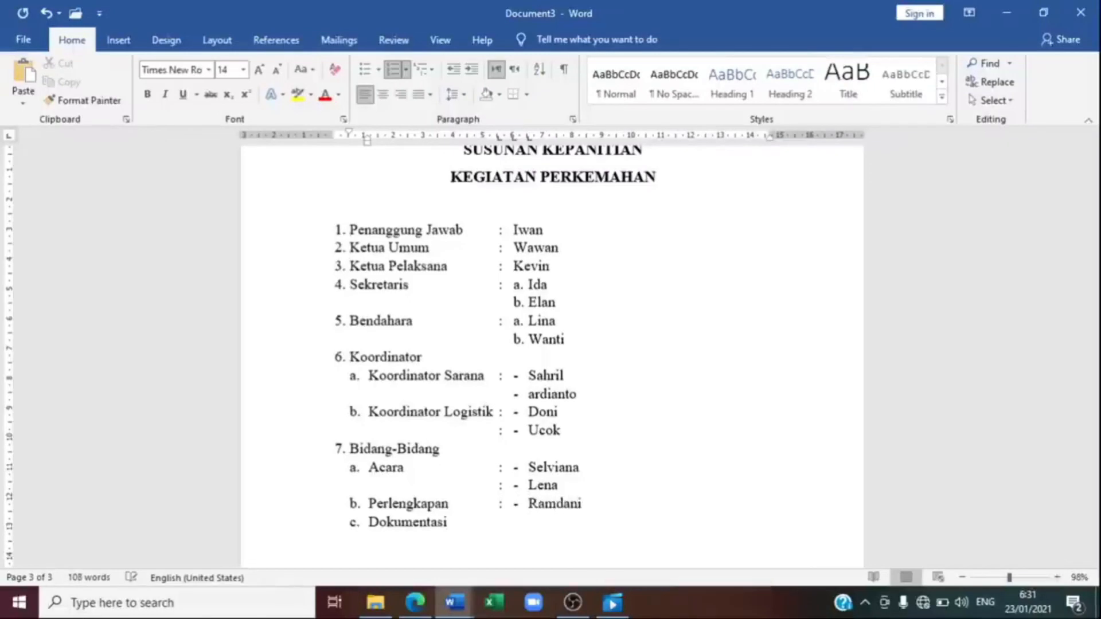
# Add an unlettered line below Perlengkapan with a tab-aligned colon and a dash.
pyautogui.press('Return')
pyautogui.press('BackSpace')
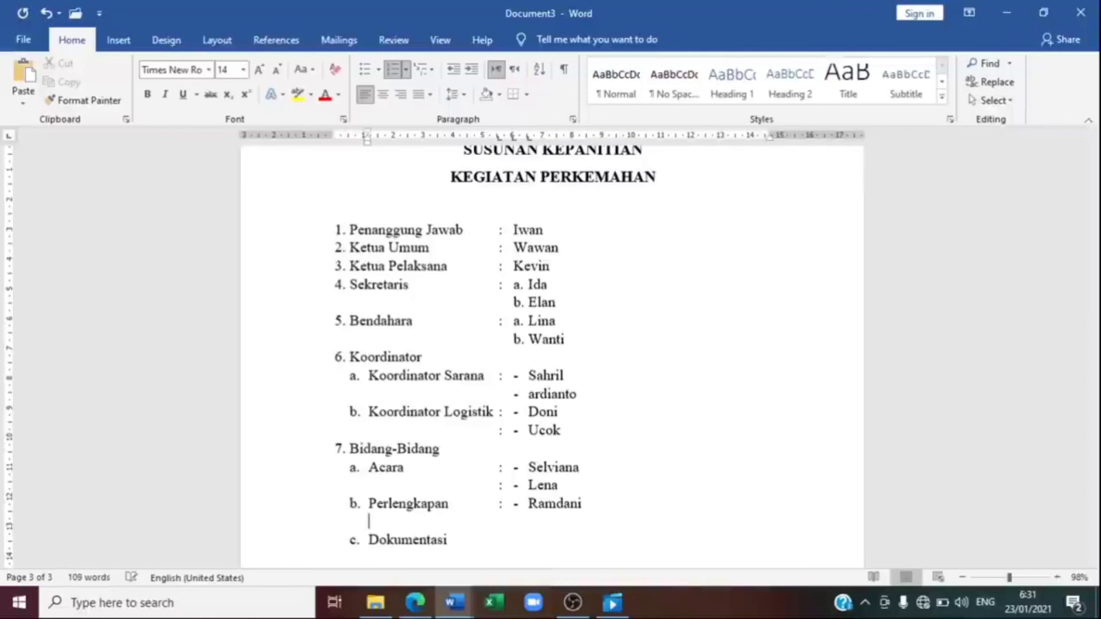
pyautogui.press('Tab')
pyautogui.write(':')
pyautogui.press('Tab')
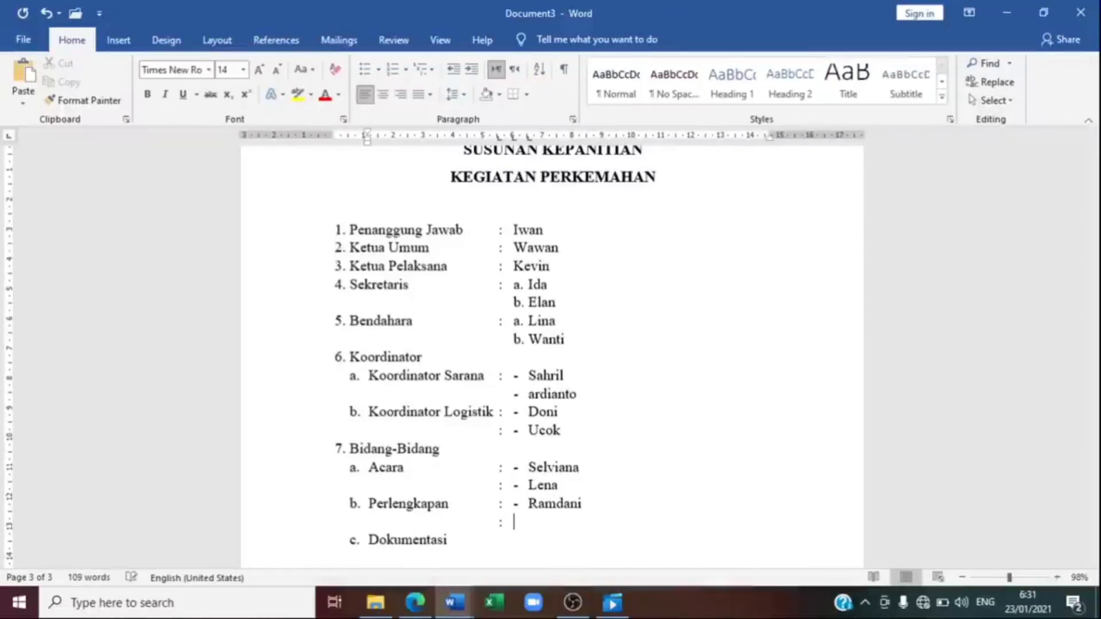
pyautogui.write('-')
pyautogui.press('Tab')
pyautogui.keyDown('shift'); pyautogui.click(442, 468); pyautogui.keyUp('shift')
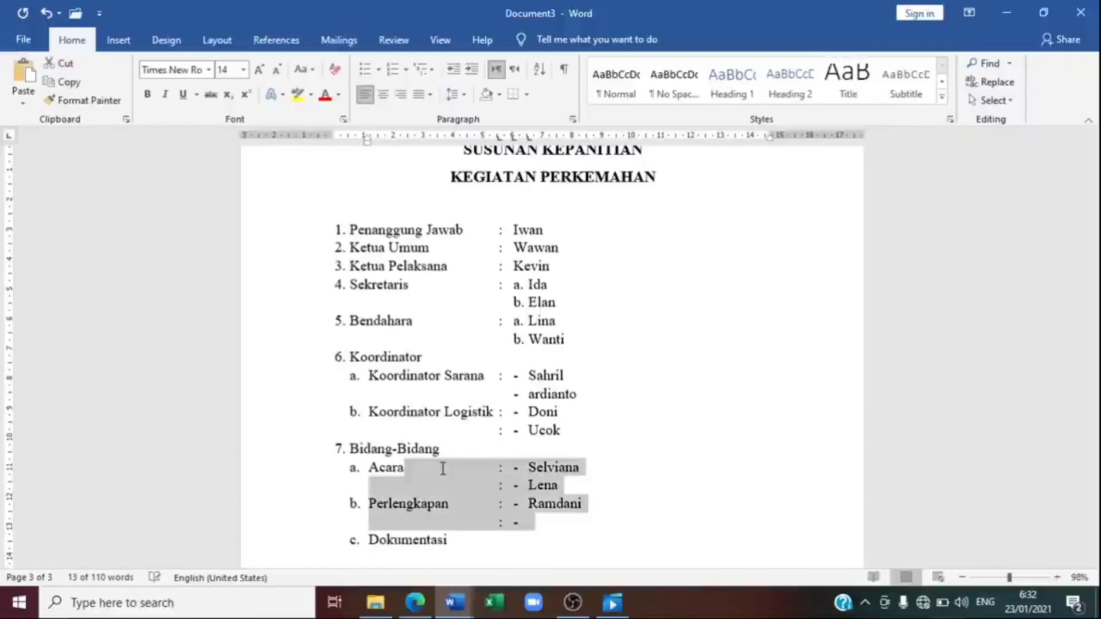
pyautogui.write('Og')
pyautogui.hotkey('ctrl', 'z')
pyautogui.hotkey('ctrl', 'z')
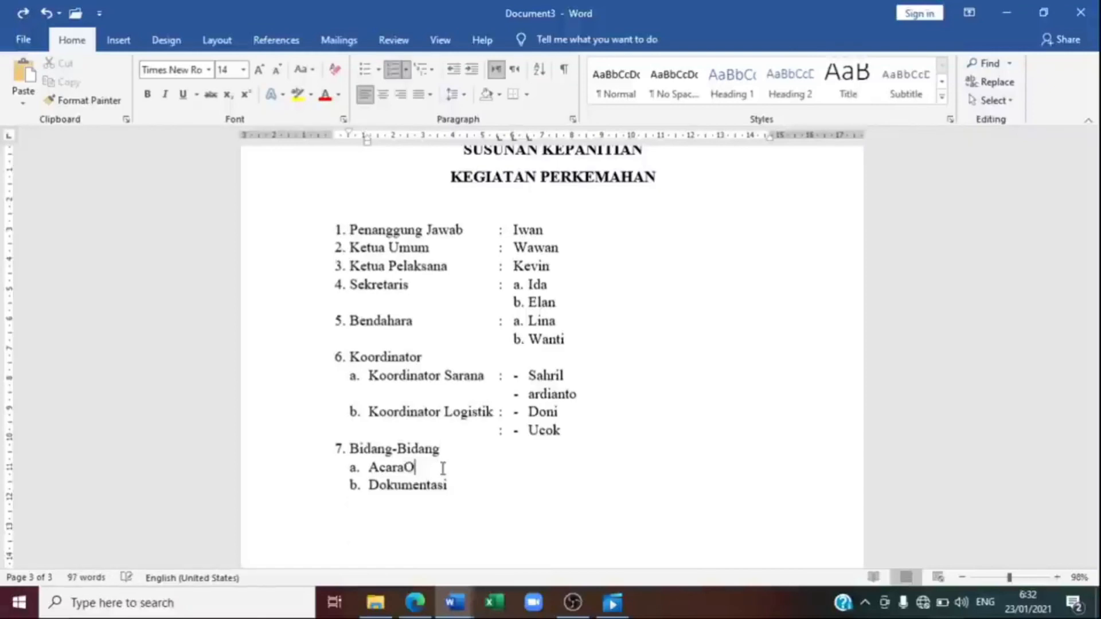
# Enter the second Perlengkapan member's name, capitalized, after the dash on the unlettered line.
pyautogui.click(530, 523)
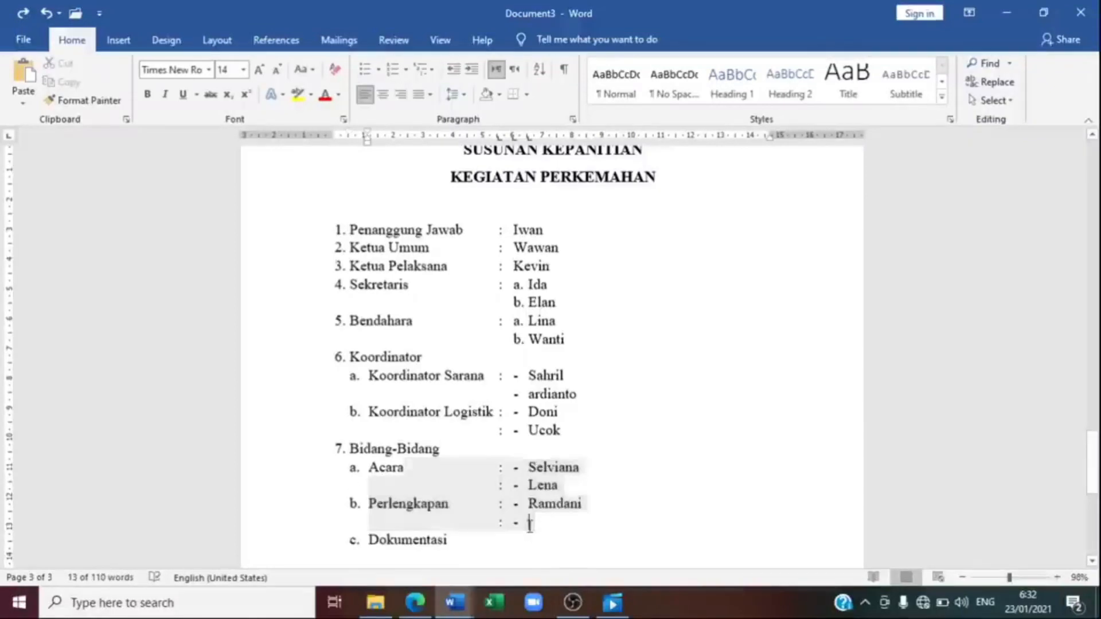
pyautogui.write('o')
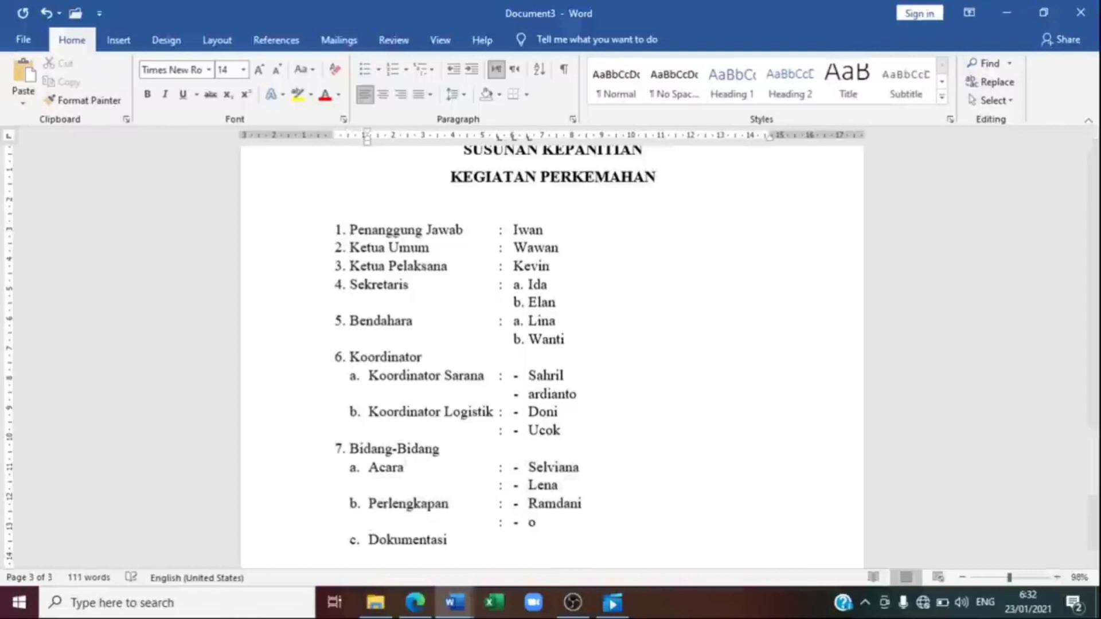
pyautogui.write('gik')
pyautogui.press('Left')
pyautogui.press('Left')
pyautogui.press('Left')
pyautogui.press('BackSpace')
pyautogui.write('O')
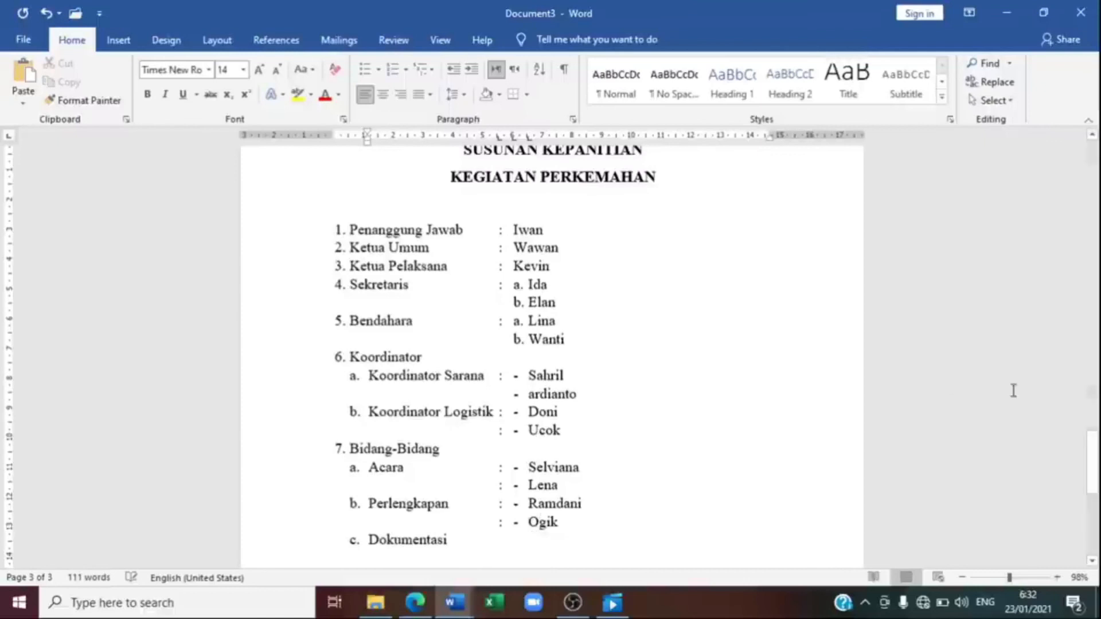
# Add a tab-aligned colon and a dash entry with the first member's name to Dokumentasi.
pyautogui.moveTo(1093, 436); pyautogui.dragTo(1093, 467)
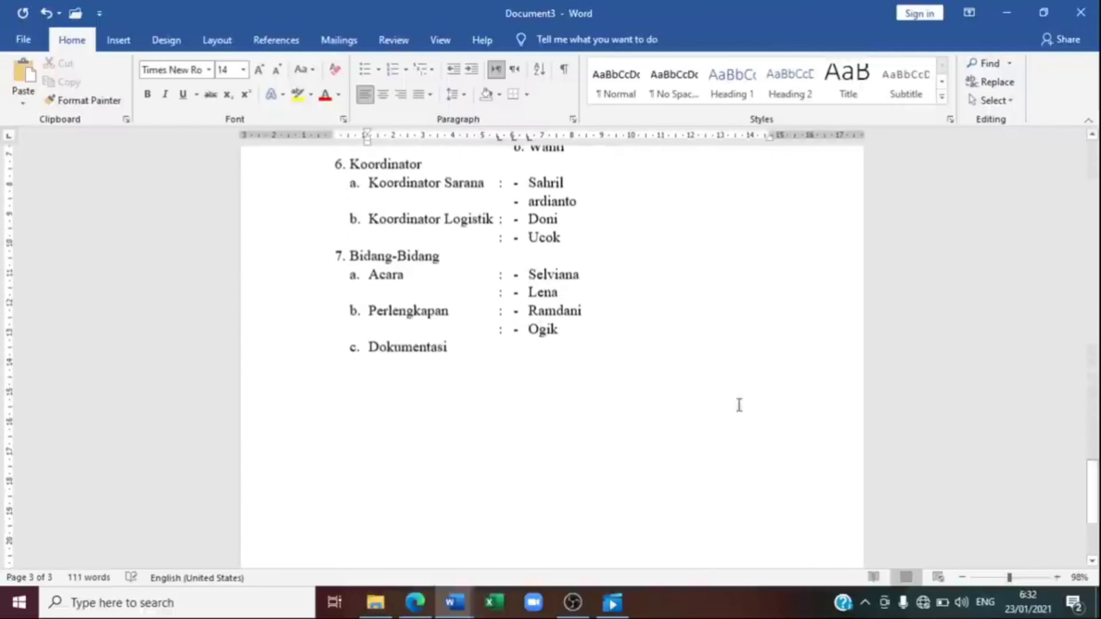
pyautogui.click(500, 349)
pyautogui.press('Tab')
pyautogui.write(':')
pyautogui.press('Tab')
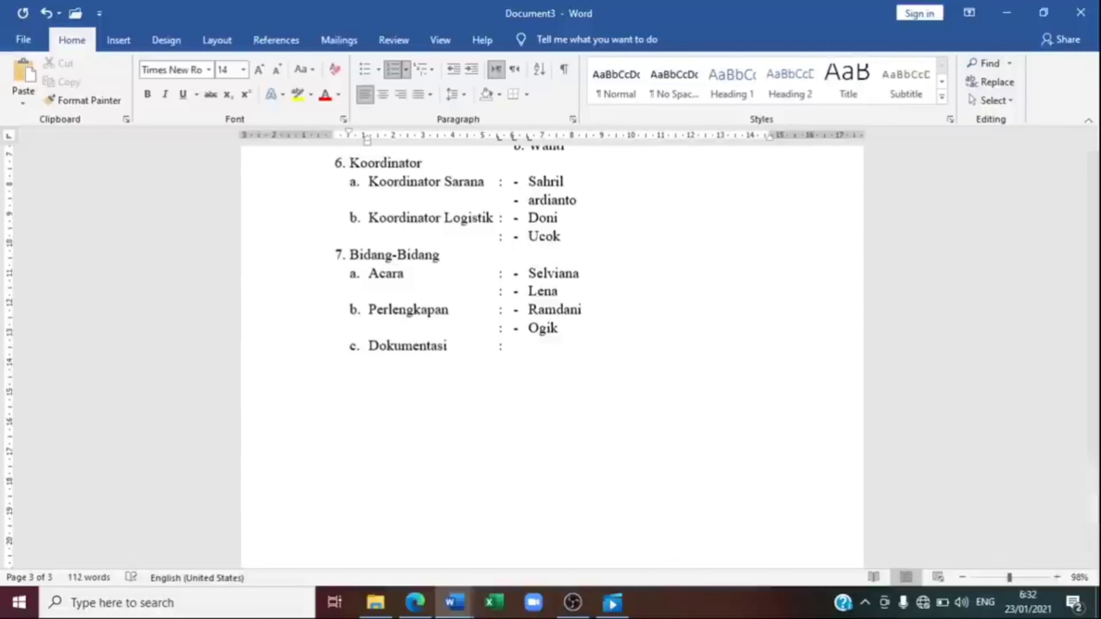
pyautogui.write('-')
pyautogui.press('Tab')
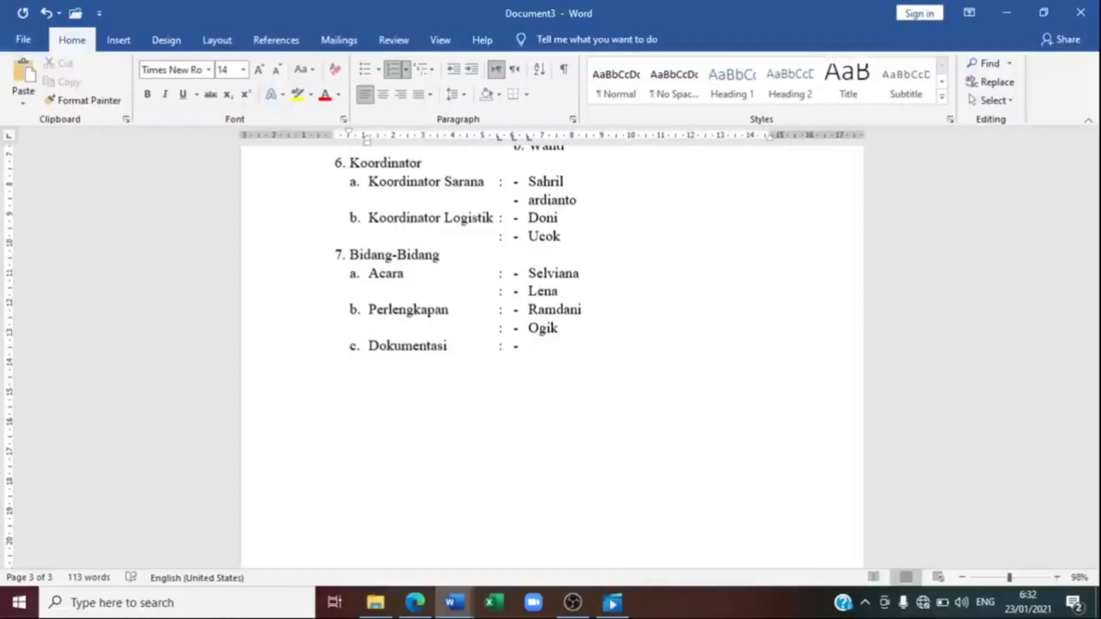
pyautogui.write('Susi')
# Add an unlettered line below Dokumentasi with a dash entry and the second member's name, aligned under the first.
pyautogui.press('Return')
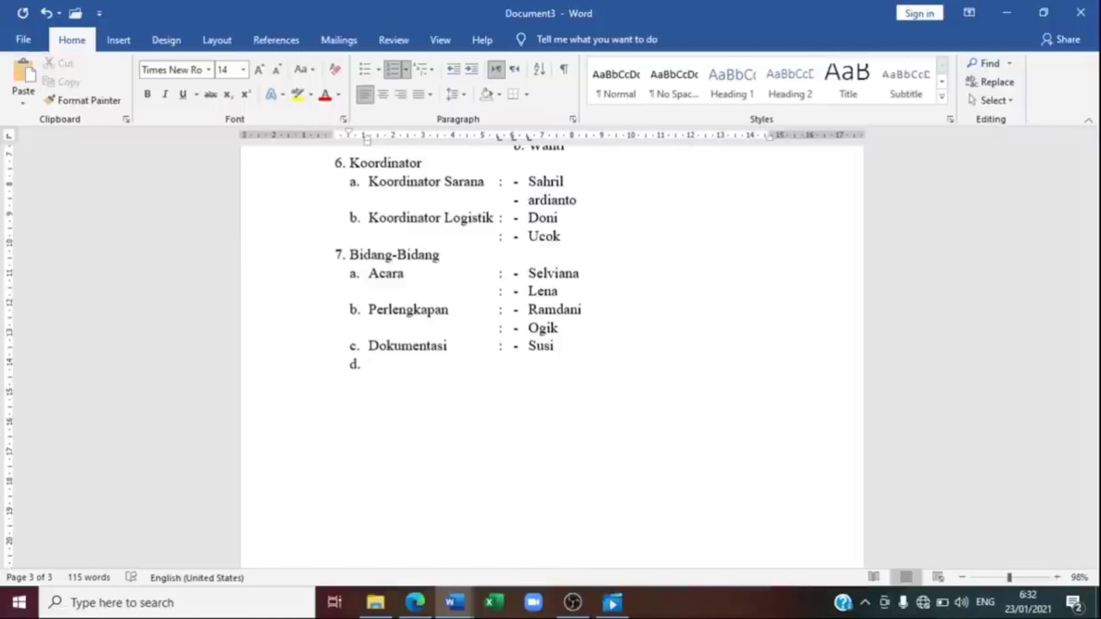
pyautogui.press('BackSpace')
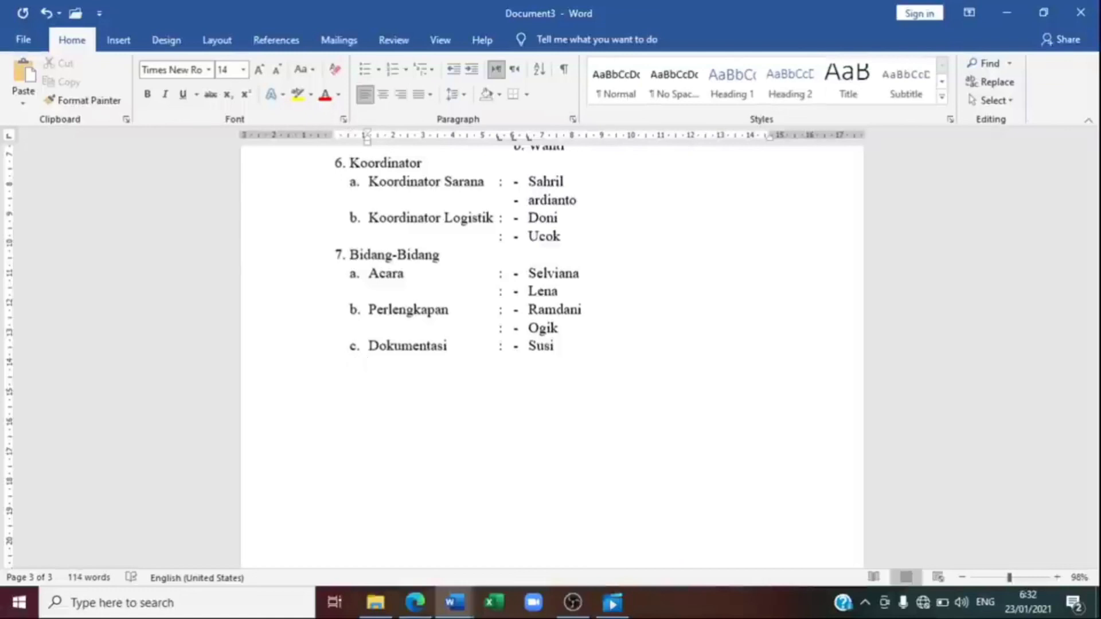
pyautogui.press('Tab')
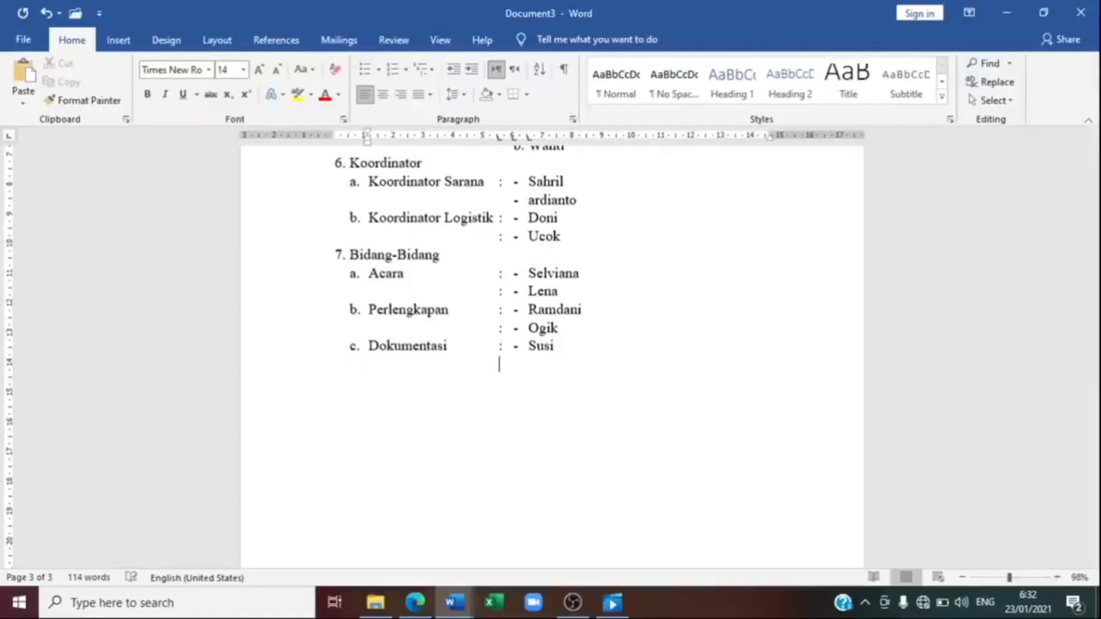
pyautogui.press('Tab')
pyautogui.write('-')
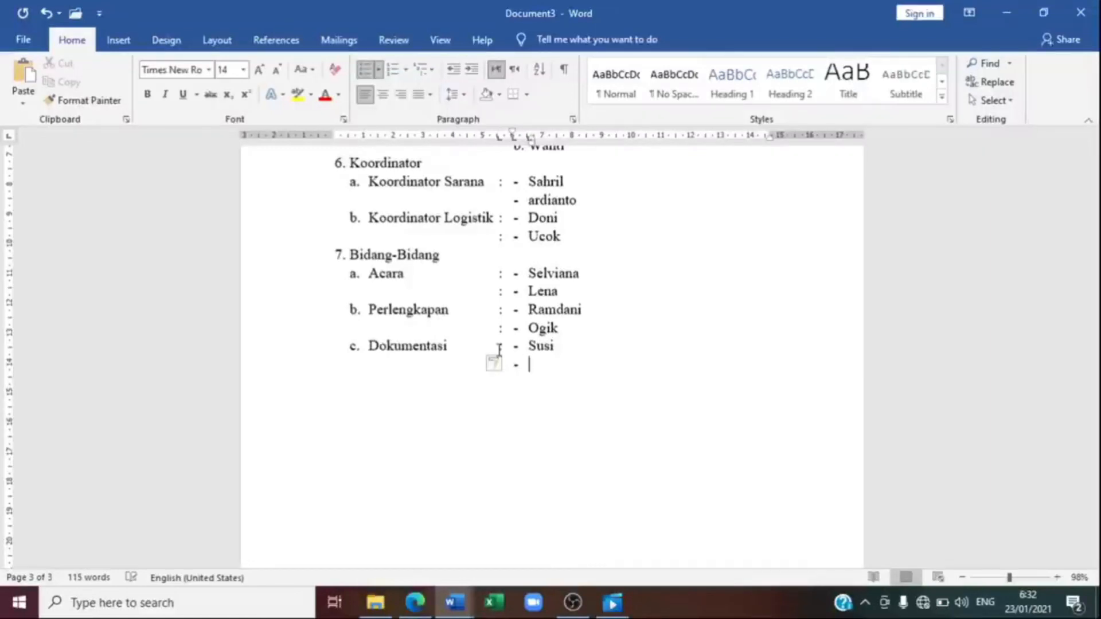
pyautogui.write(' Adrian')
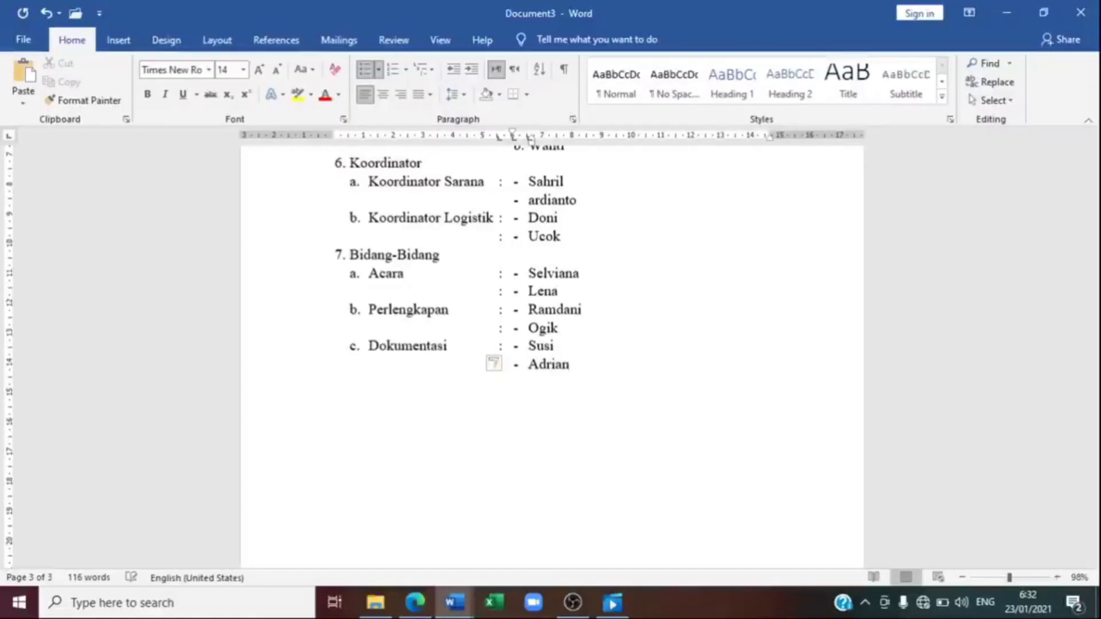
# Set the whole numbered committee list to 14 pt text with 1.5 line spacing.
pyautogui.moveTo(1094, 494)
pyautogui.mouseDown()
pyautogui.moveTo(1098, 451)
pyautogui.moveTo(1098, 483)
pyautogui.mouseUp()
pyautogui.moveTo(648, 467); pyautogui.dragTo(308, 328)
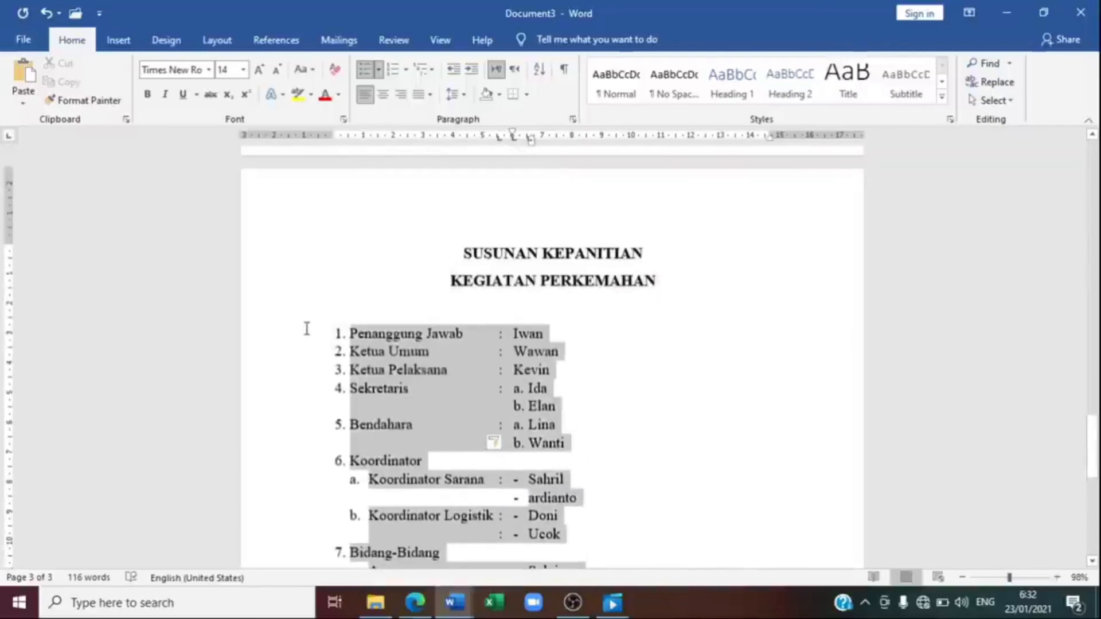
pyautogui.click(275, 72)
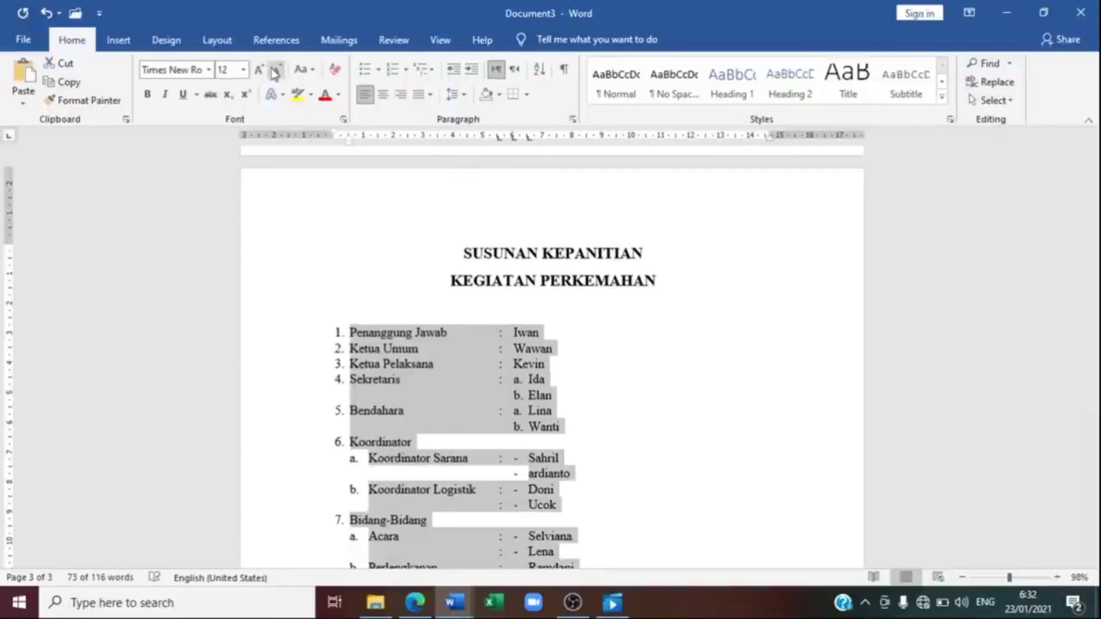
pyautogui.click(261, 70)
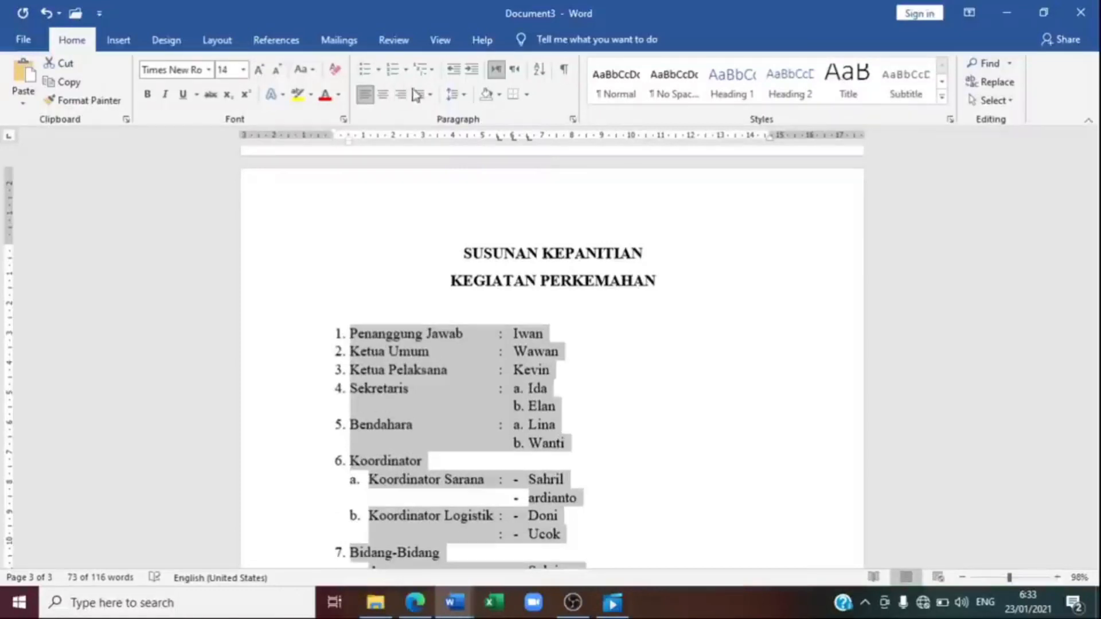
pyautogui.click(463, 99)
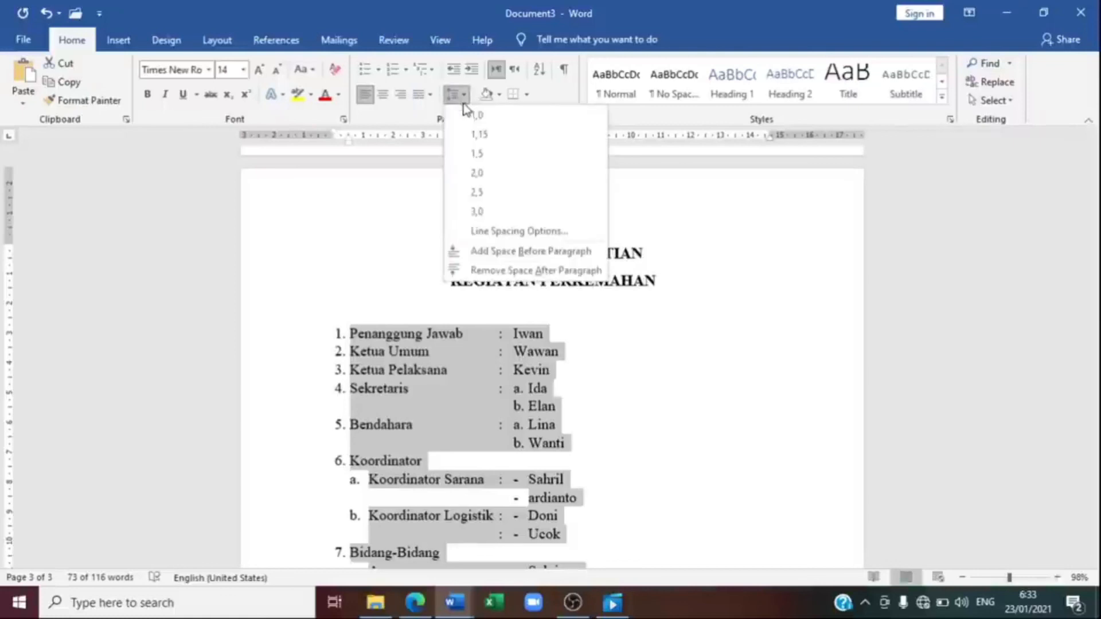
pyautogui.click(476, 153)
# Review the layout of the finished committee list and the RPP header on the first page.
pyautogui.moveTo(1093, 441)
pyautogui.mouseDown()
pyautogui.moveTo(1092, 521)
pyautogui.moveTo(1095, 458)
pyautogui.mouseUp()
pyautogui.click(738, 453)
pyautogui.moveTo(1006, 579); pyautogui.dragTo(996, 578)
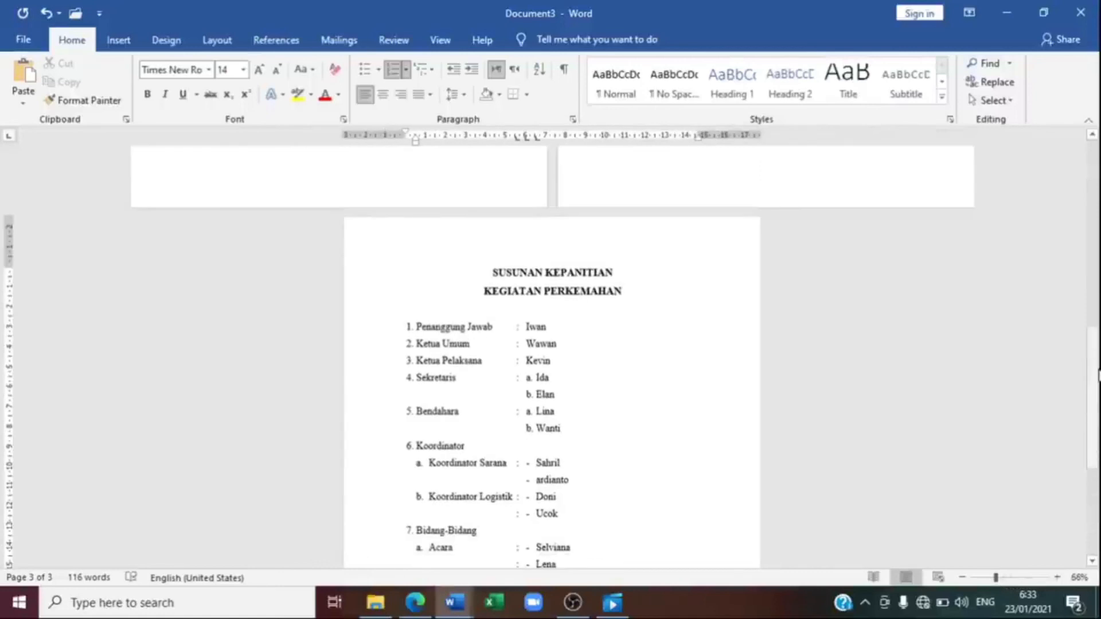
pyautogui.moveTo(1098, 375); pyautogui.dragTo(1098, 347)
pyautogui.click(1012, 578)
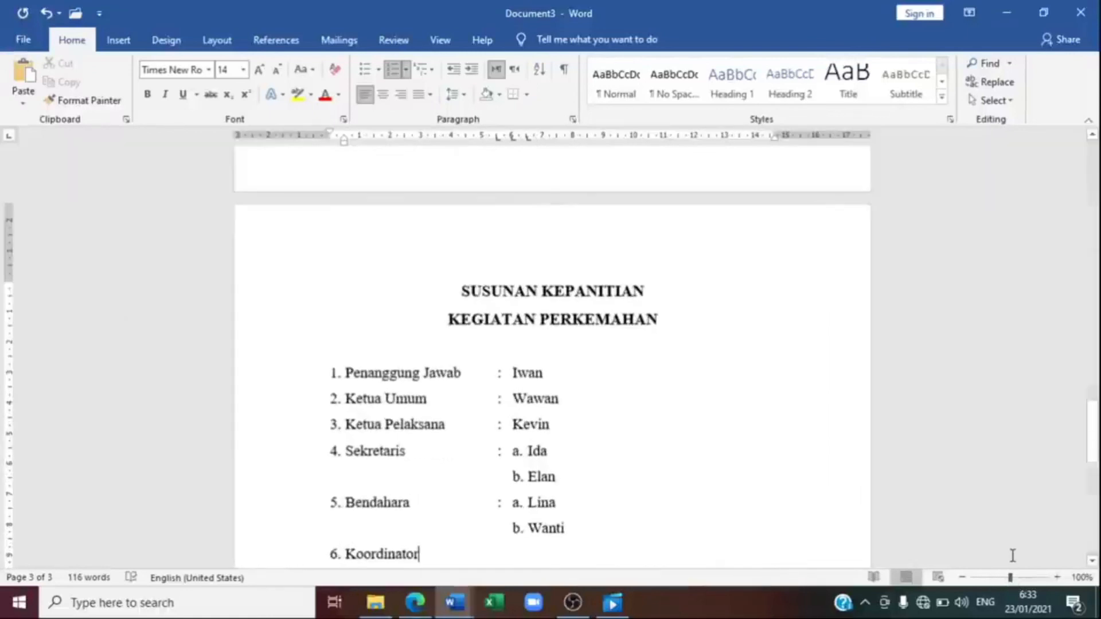
pyautogui.moveTo(1096, 462); pyautogui.dragTo(1099, 172)
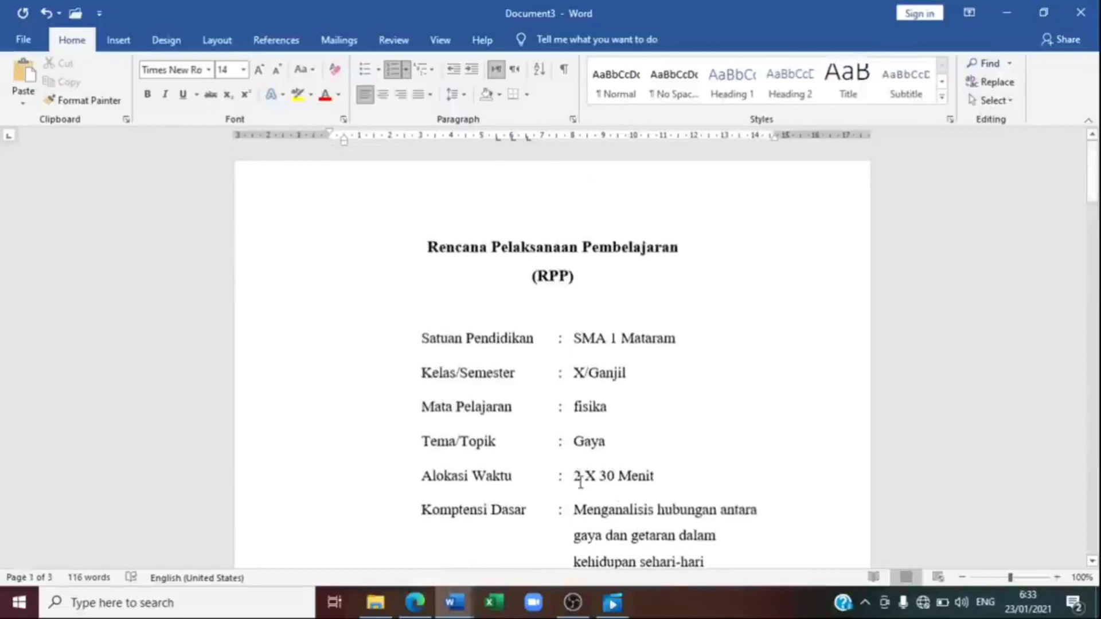
pyautogui.scroll(-1, 1098, 201)
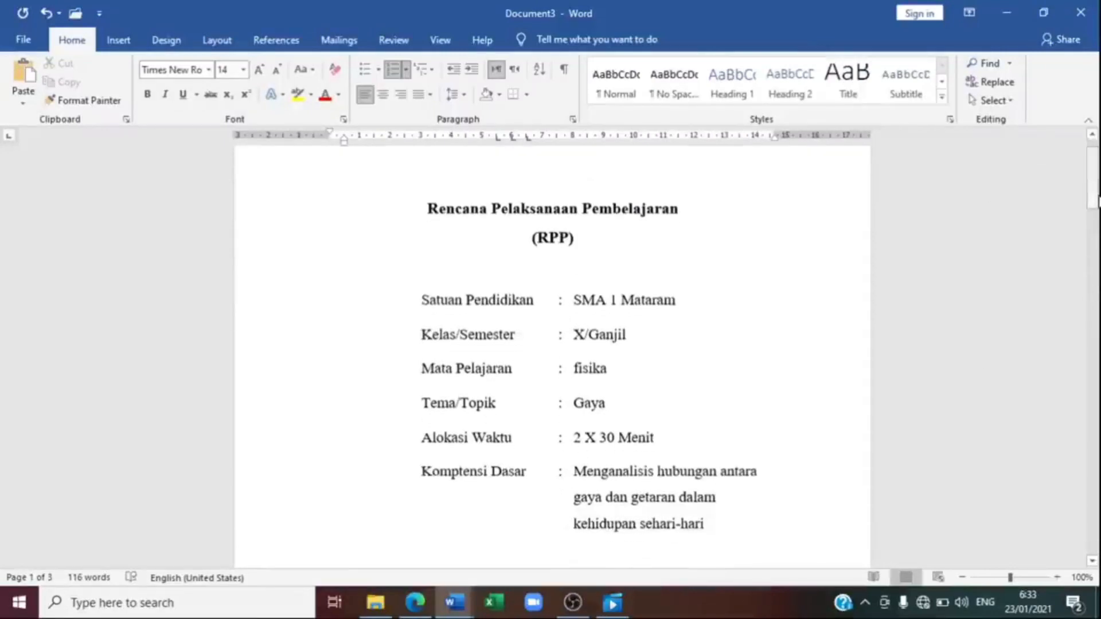